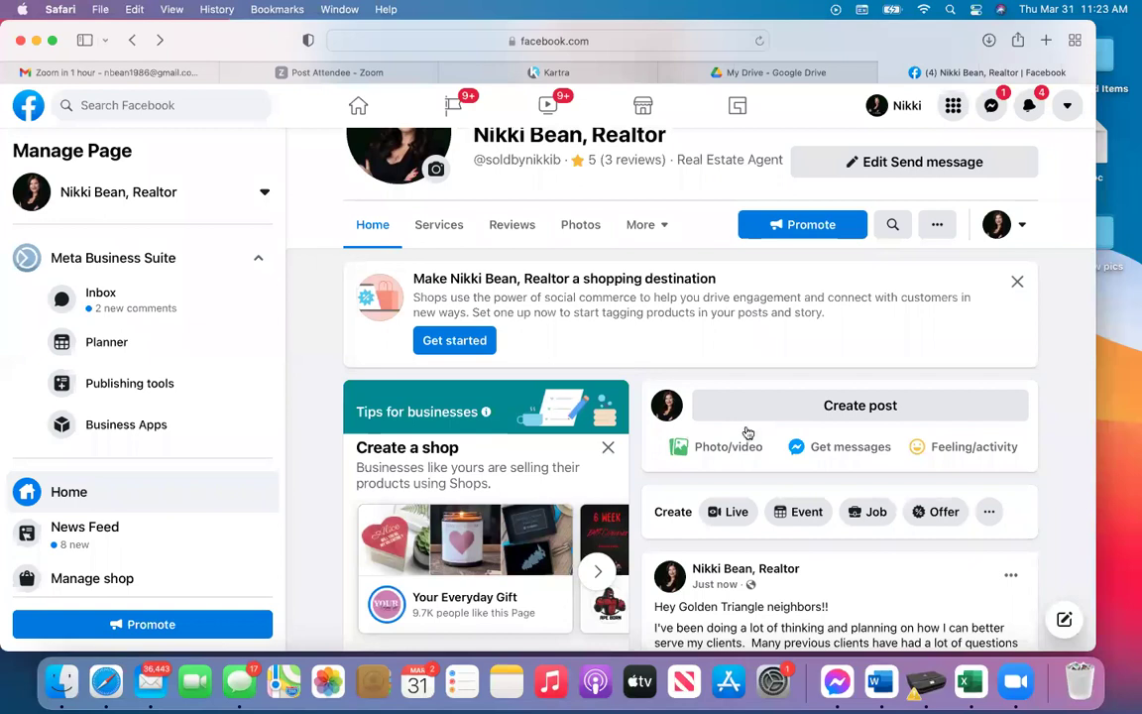
Expand the newest Seller's Guide post on the Facebook business page and review its full text and photo.
{"action": "scroll", "coordinate": [1031, 507], "scroll_direction": "down", "scroll_amount": 5}
{"action": "scroll", "coordinate": [1031, 507], "scroll_direction": "down", "scroll_amount": 2}
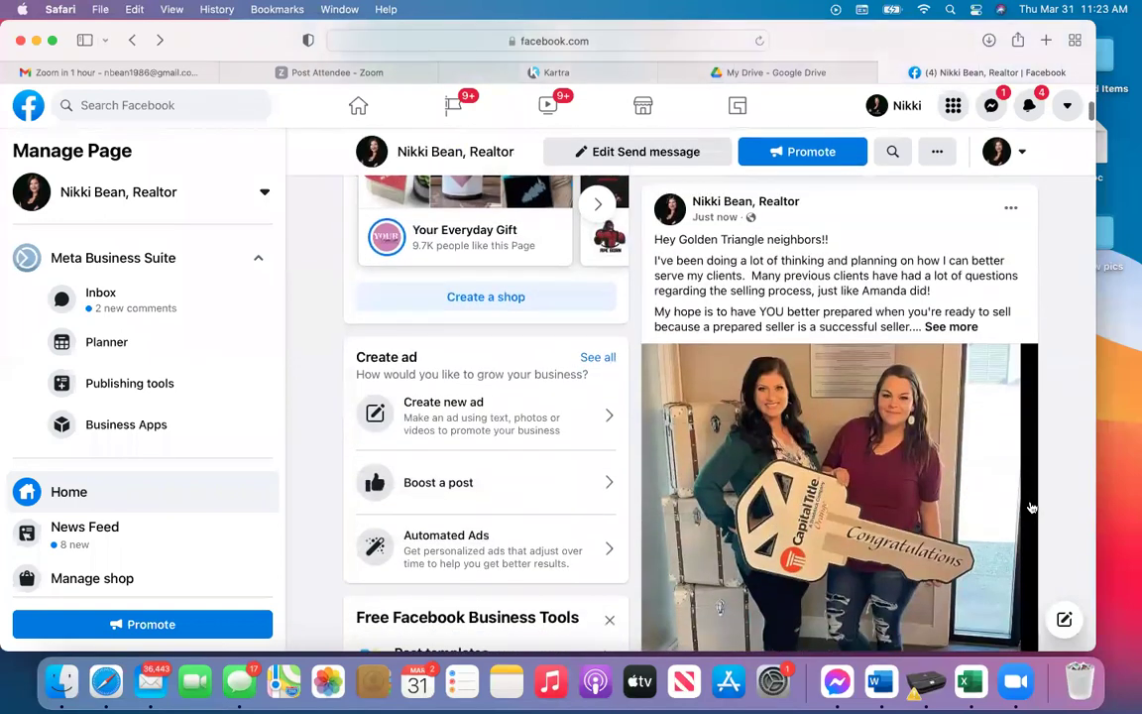
{"action": "left_click", "coordinate": [949, 328]}
{"action": "scroll", "coordinate": [949, 331], "scroll_direction": "up", "scroll_amount": 2}
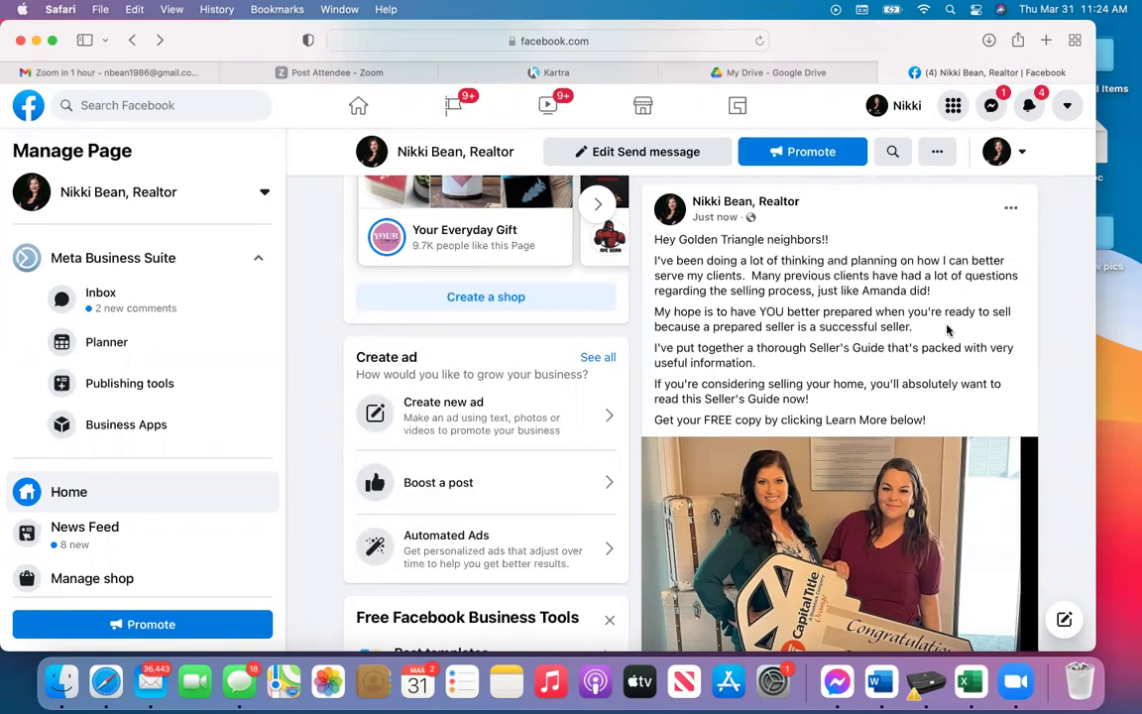
{"action": "scroll", "coordinate": [948, 330], "scroll_direction": "down", "scroll_amount": 5}
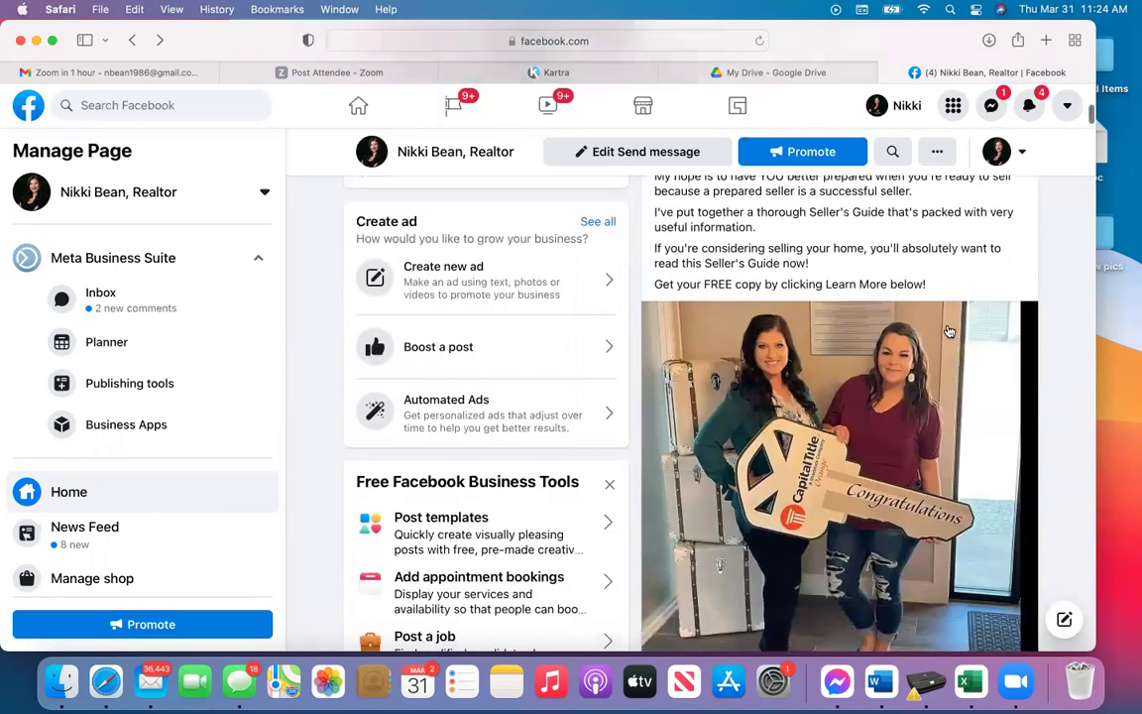
{"action": "scroll", "coordinate": [948, 330], "scroll_direction": "up", "scroll_amount": 10}
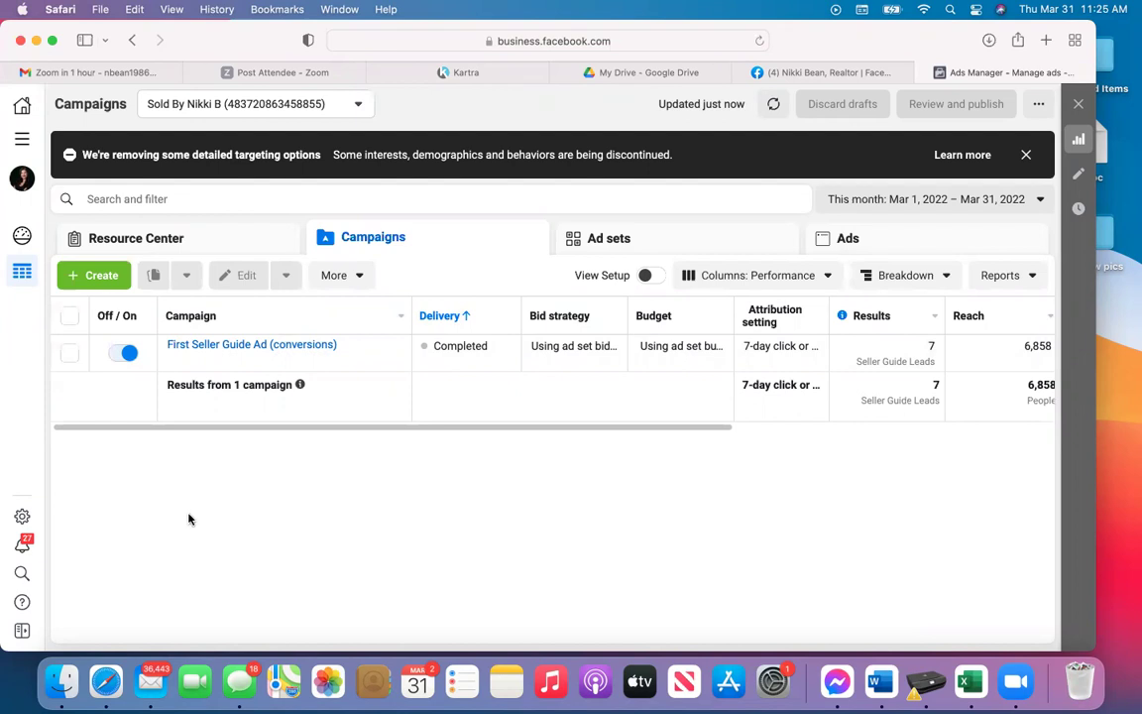
Turn off the First Seller Guide Ad (conversions) campaign, along with its Port Neches (20) News Feed ad set and Seller Guide PN NF ad.
{"action": "left_click", "coordinate": [129, 354]}
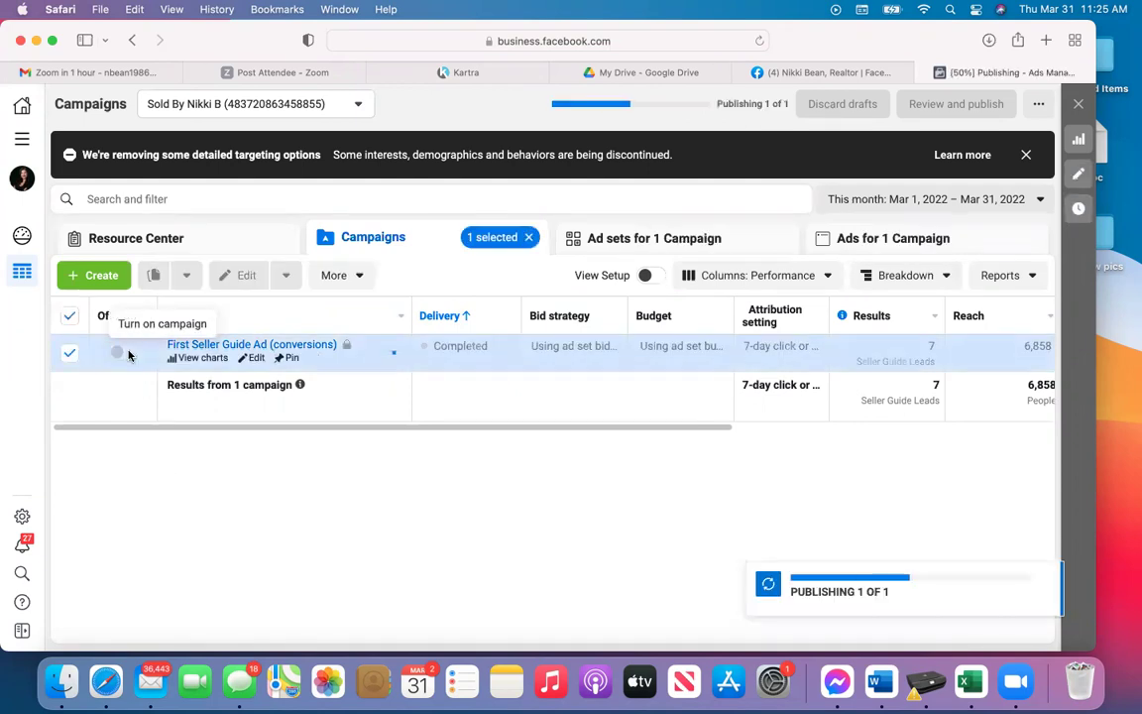
{"action": "left_click", "coordinate": [902, 278]}
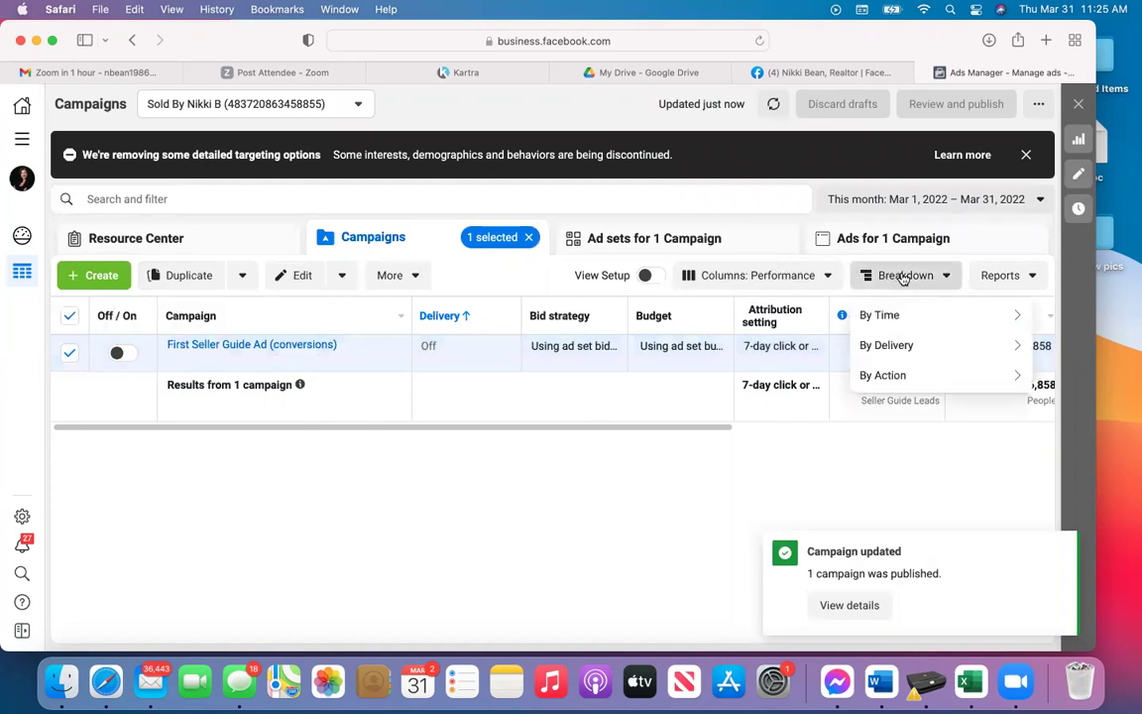
{"action": "left_click", "coordinate": [670, 240]}
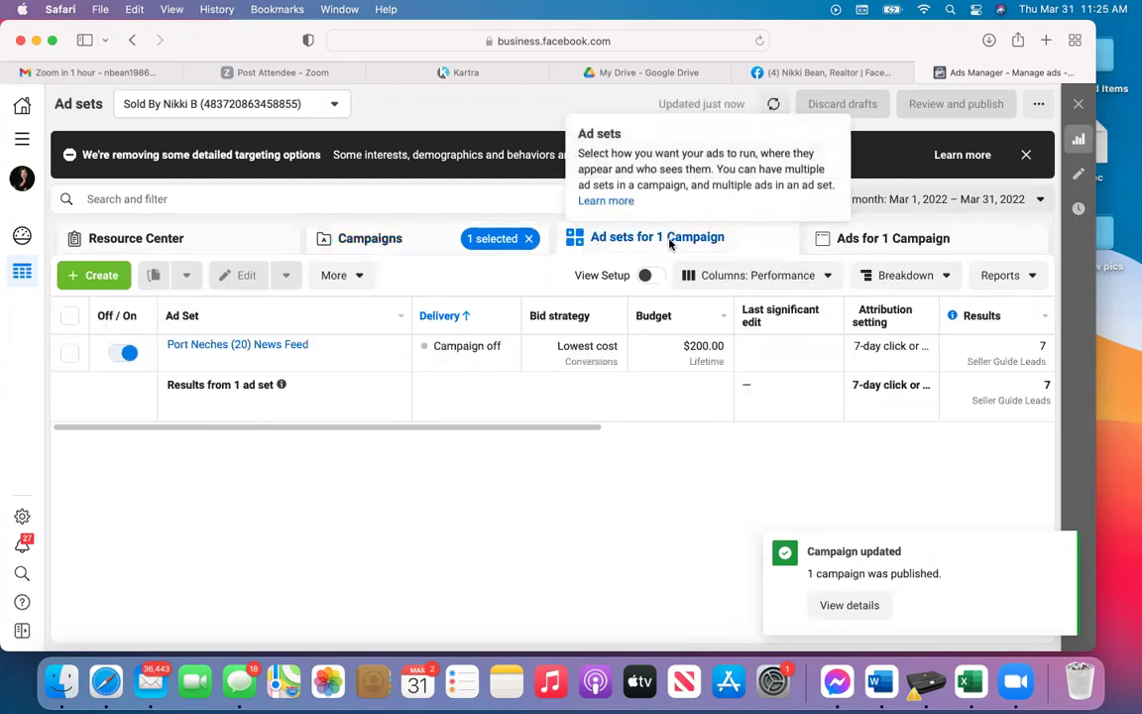
{"action": "left_click", "coordinate": [128, 354]}
{"action": "left_click", "coordinate": [129, 354]}
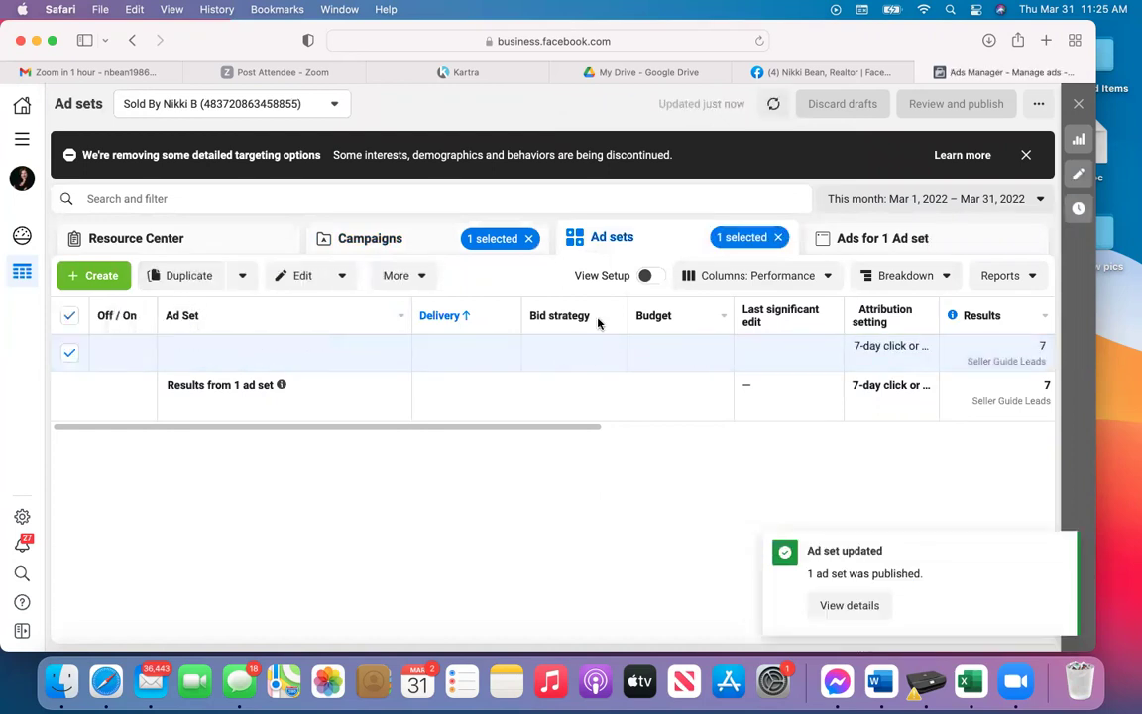
{"action": "left_click", "coordinate": [873, 238]}
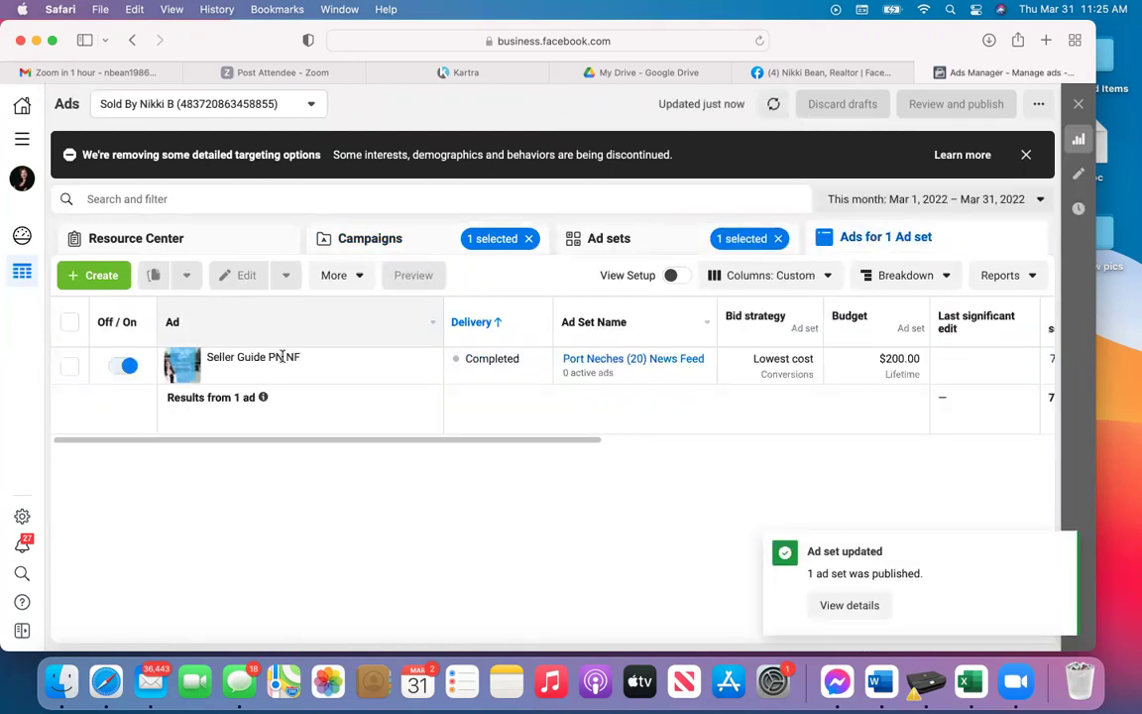
{"action": "left_click", "coordinate": [129, 366]}
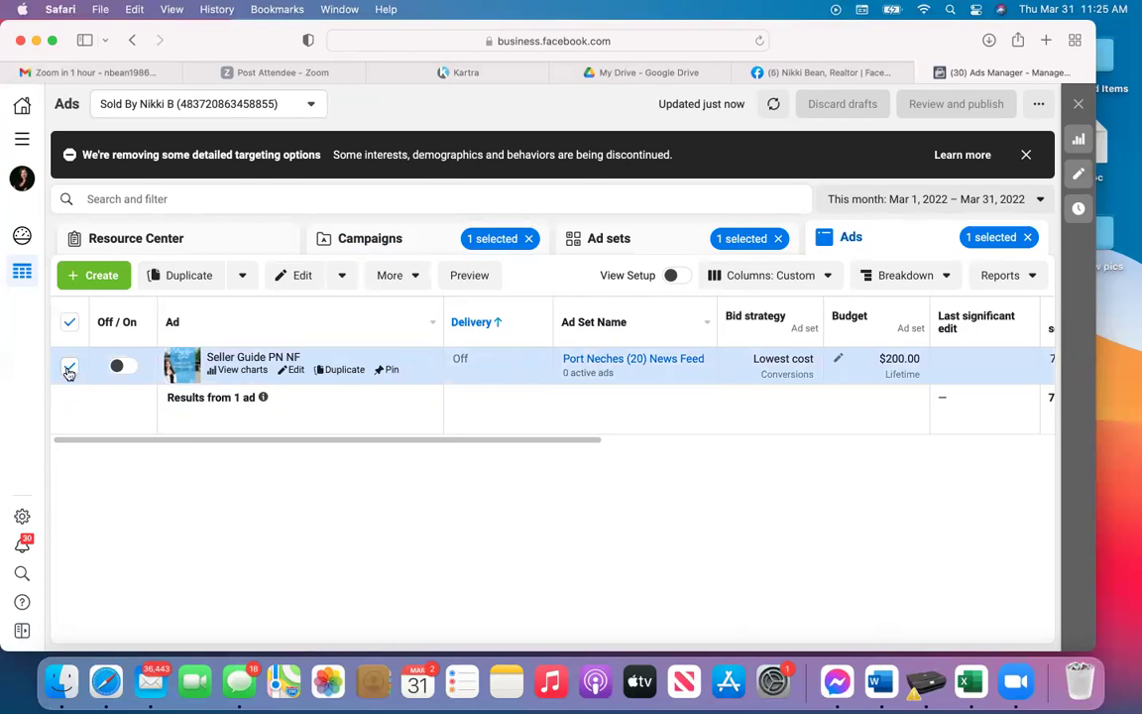
Clear the campaign, ad set and ad selections and return to the list of campaigns.
{"action": "left_click", "coordinate": [530, 240]}
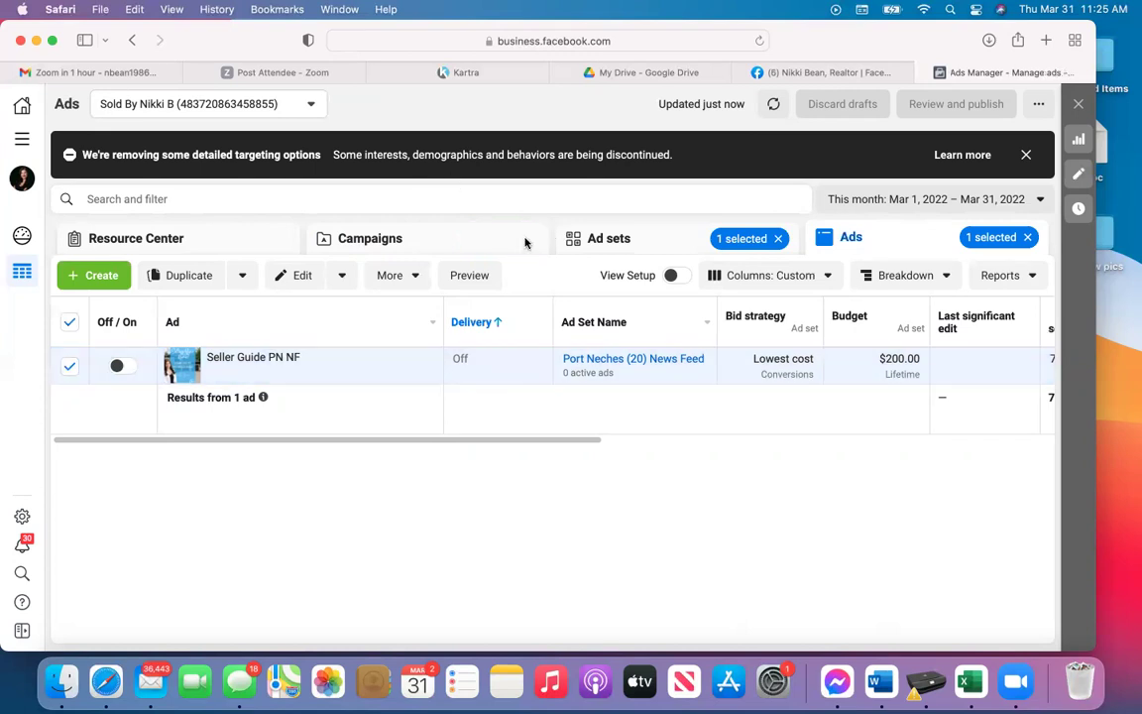
{"action": "left_click", "coordinate": [779, 238]}
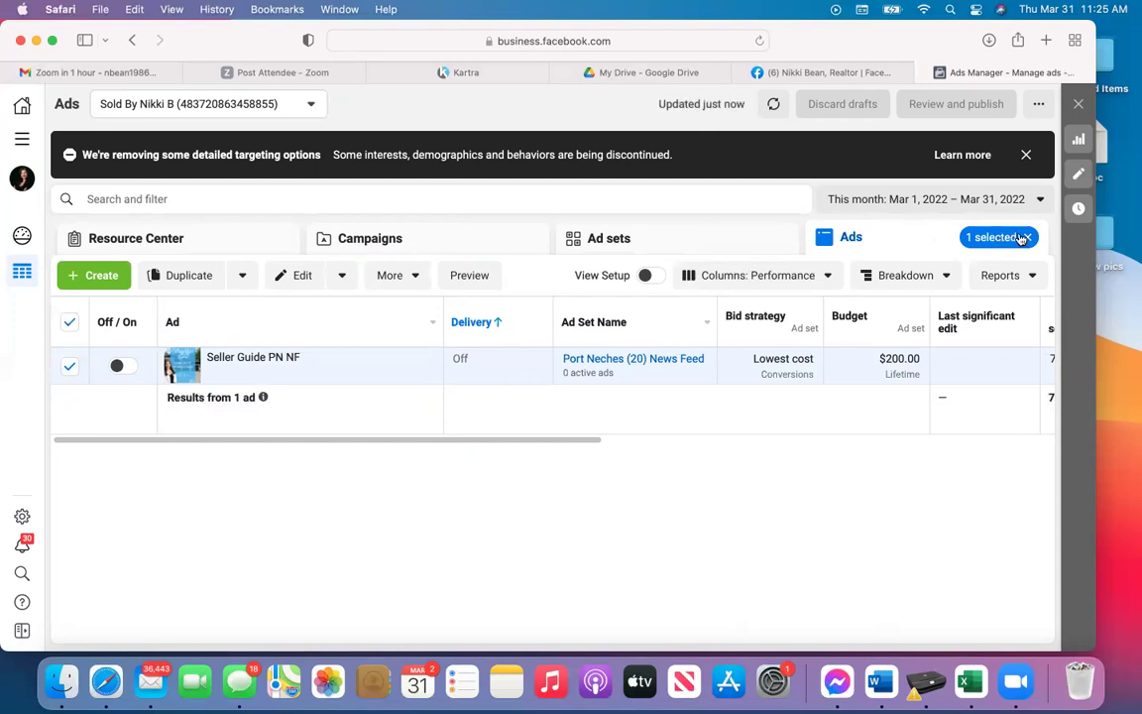
{"action": "left_click", "coordinate": [1027, 238]}
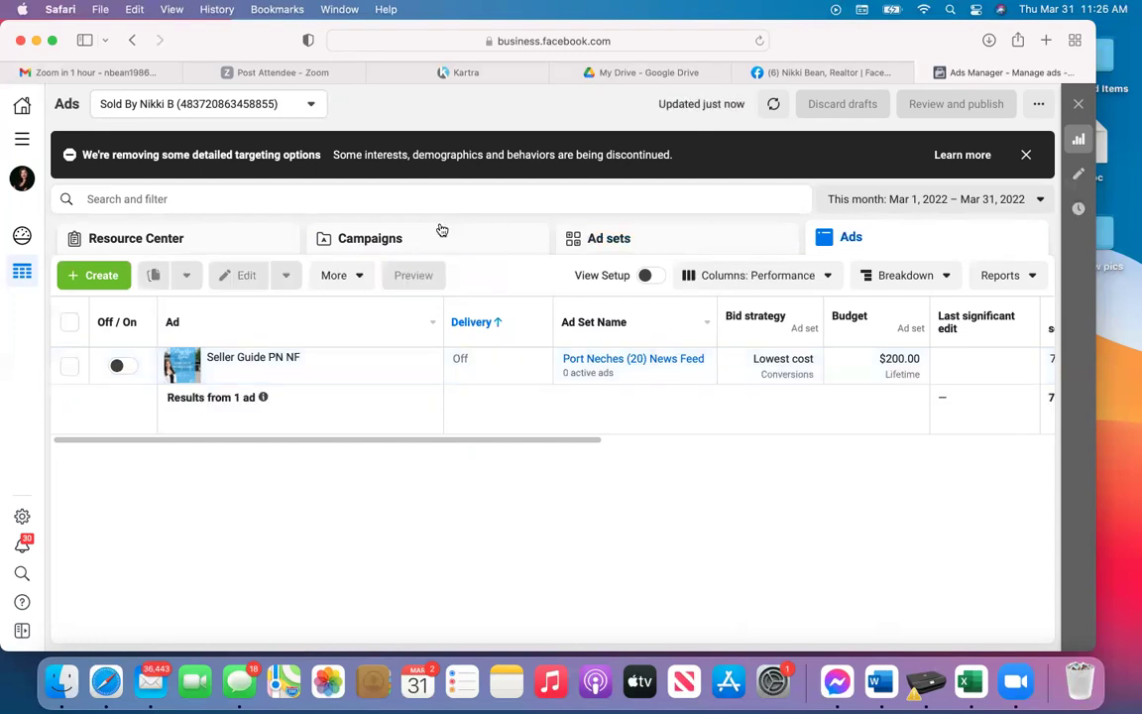
{"action": "left_click", "coordinate": [397, 245]}
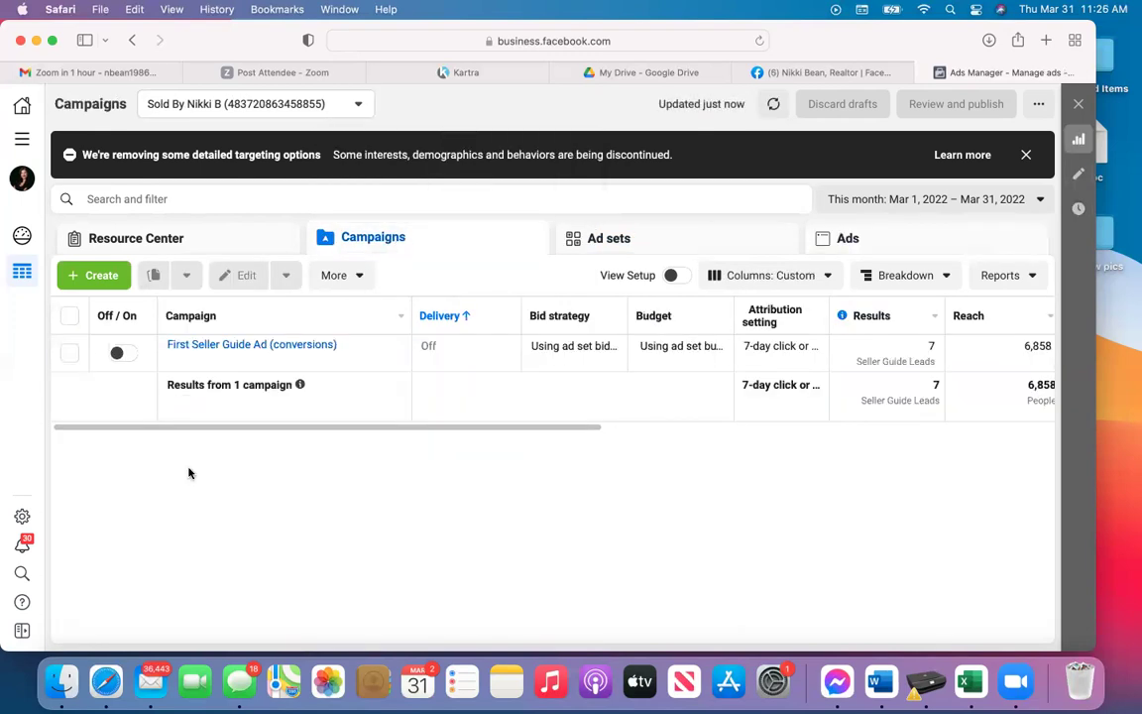
Start a new campaign with the Conversions objective and name it "2nd Seller Guide Ad (conversions)".
{"action": "left_click", "coordinate": [104, 275]}
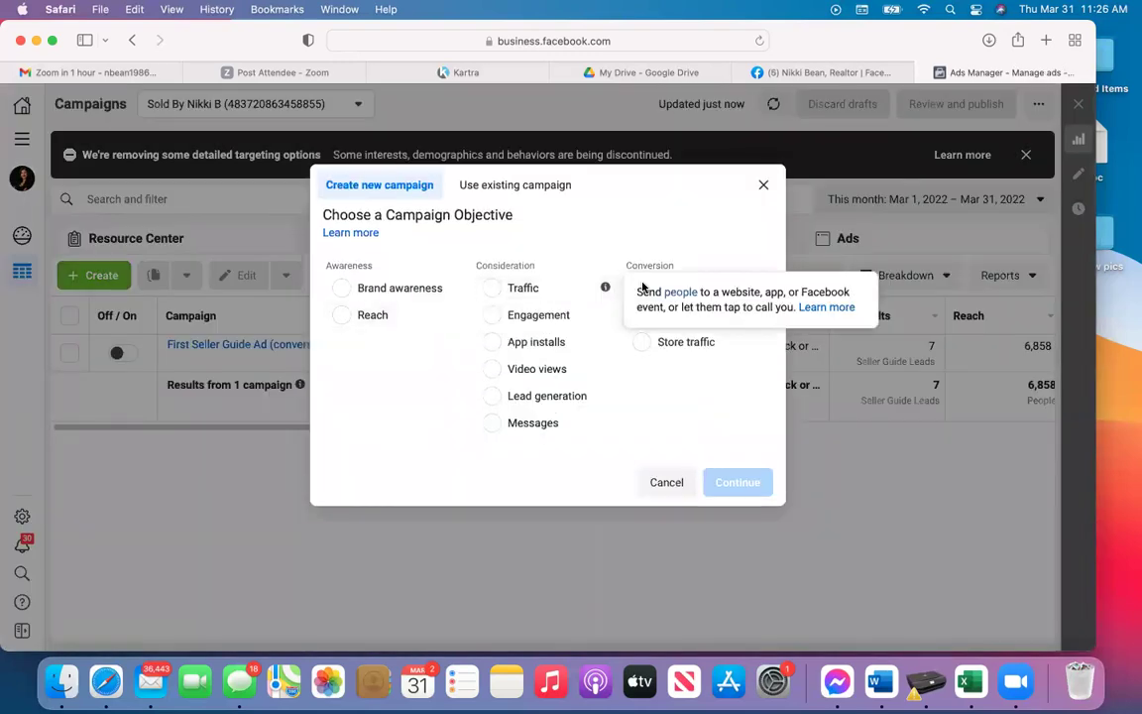
{"action": "left_click", "coordinate": [642, 288]}
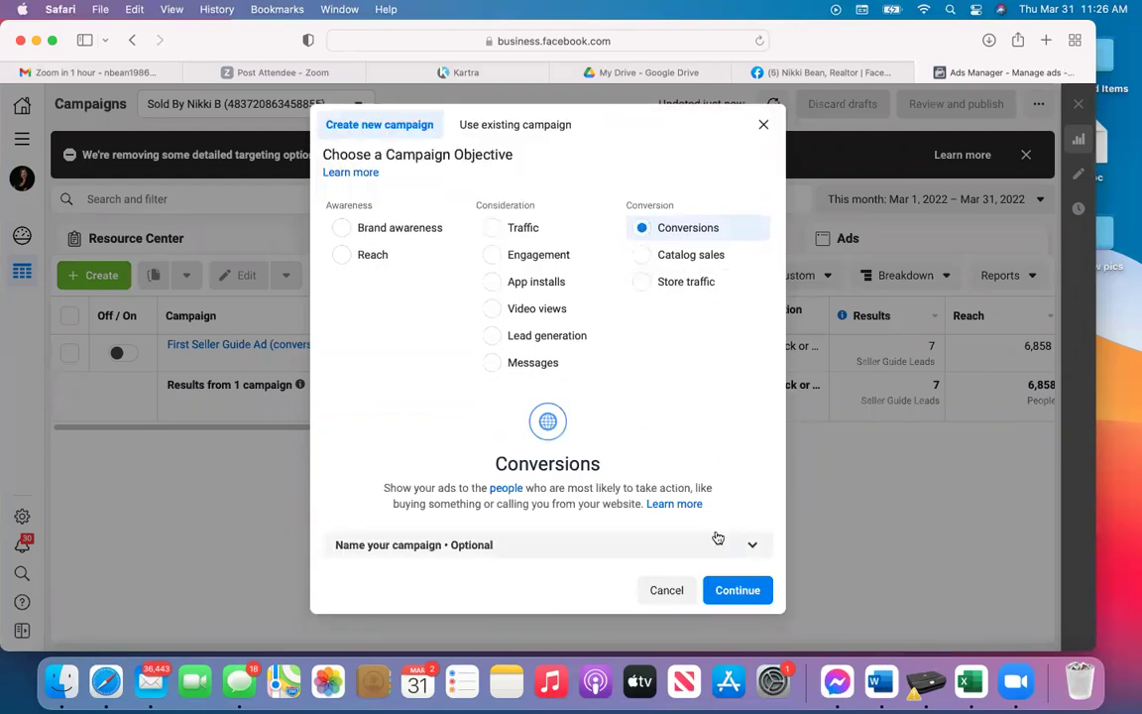
{"action": "left_click", "coordinate": [543, 548]}
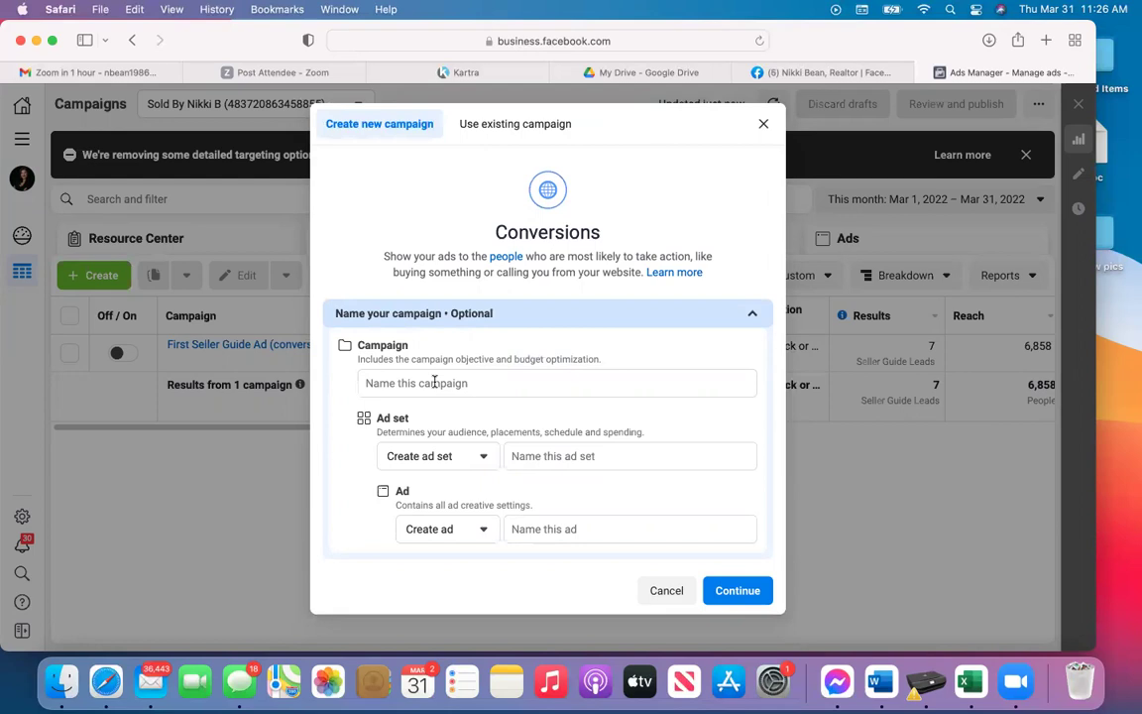
{"action": "left_click", "coordinate": [435, 382]}
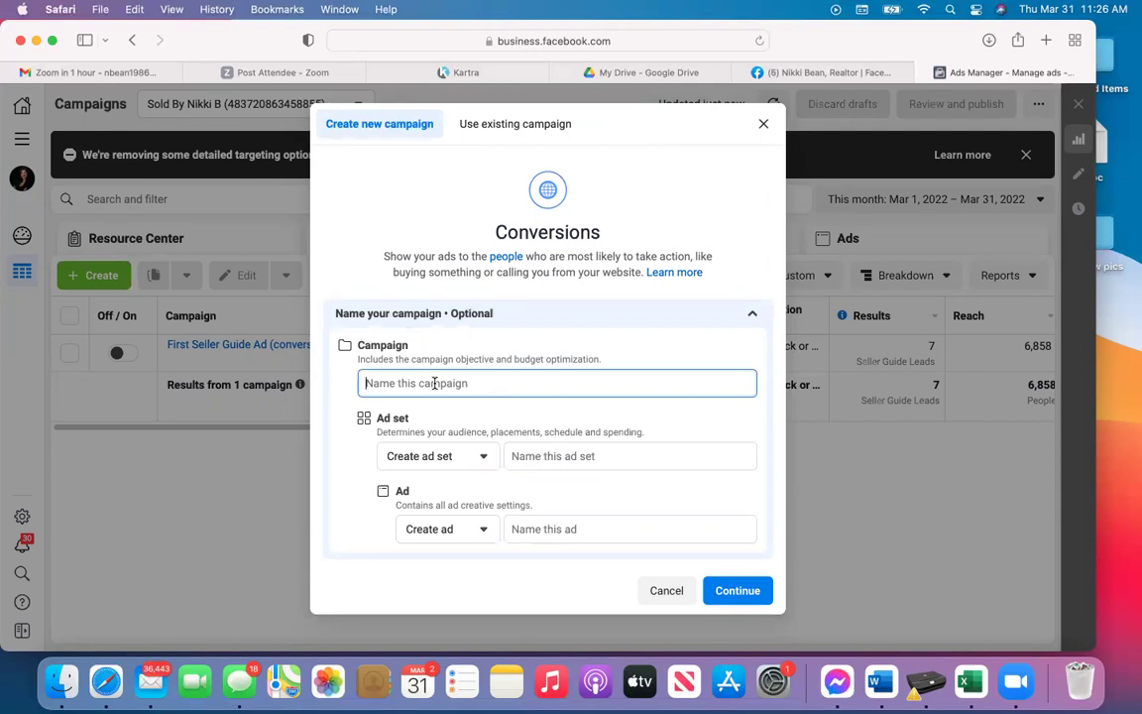
{"action": "type", "text": "2nd Seller Guide AD"}
{"action": "key", "text": "BackSpace"}
{"action": "type", "text": "d"}
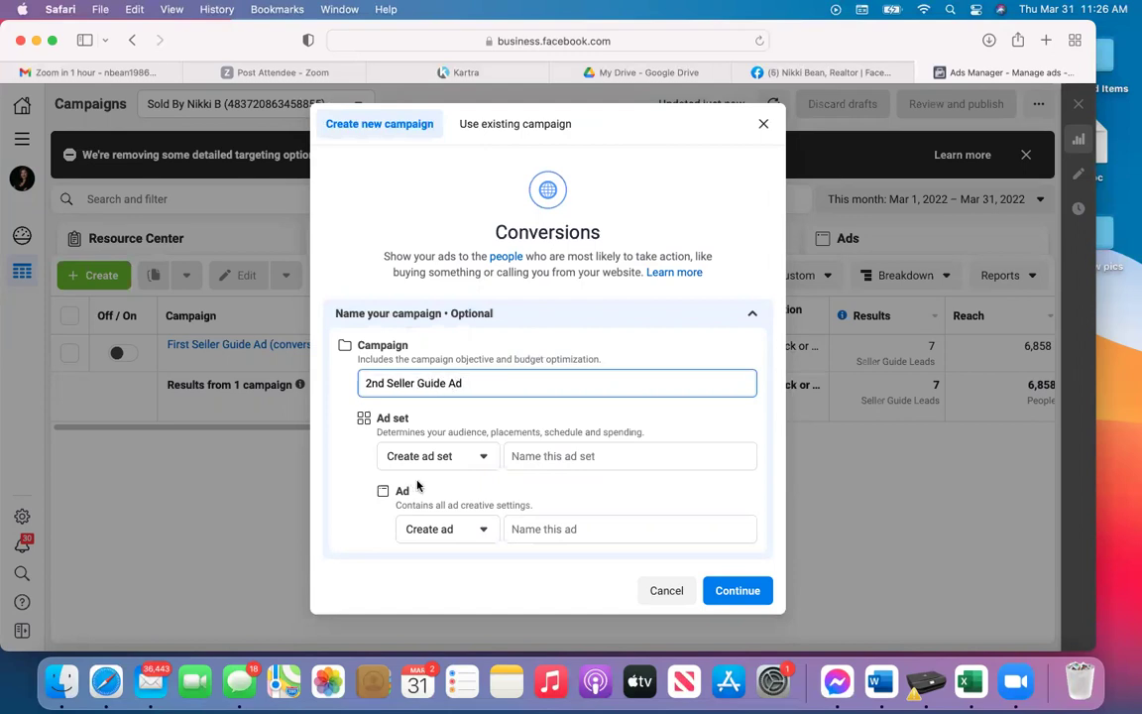
{"action": "type", "text": " (conversions)"}
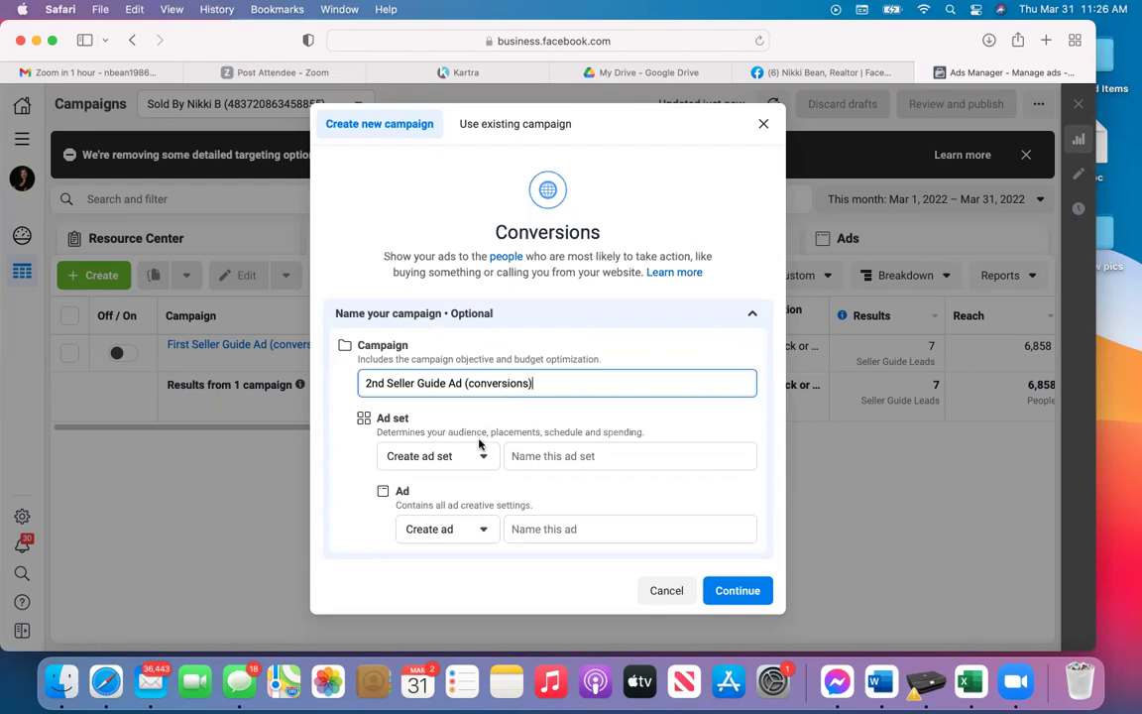
Name the new campaign's ad set "Port Neches (retargeting)".
{"action": "left_click", "coordinate": [550, 455]}
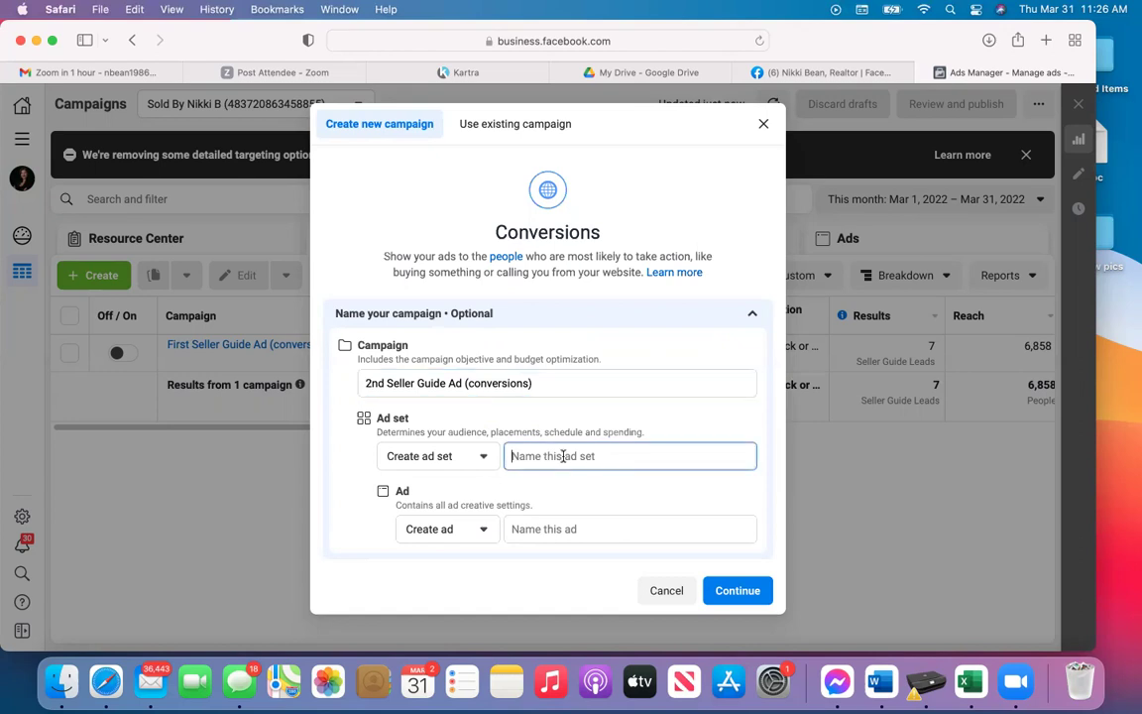
{"action": "type", "text": "Port Neches"}
{"action": "left_click", "coordinate": [563, 530]}
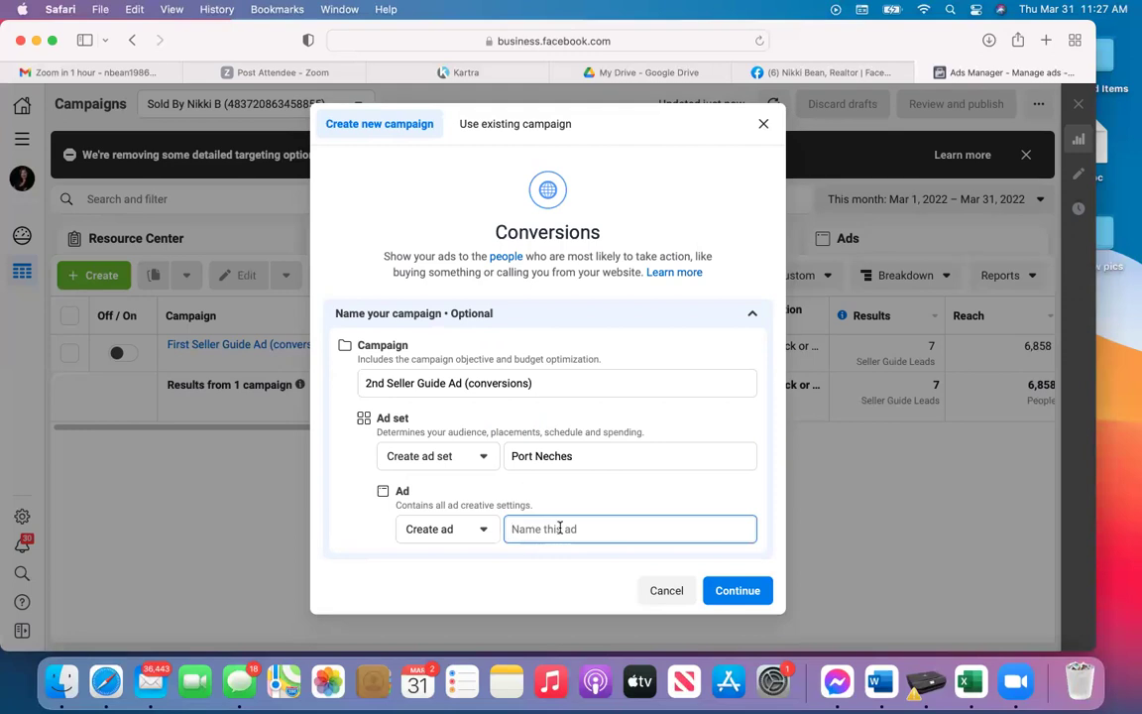
{"action": "left_click", "coordinate": [578, 452]}
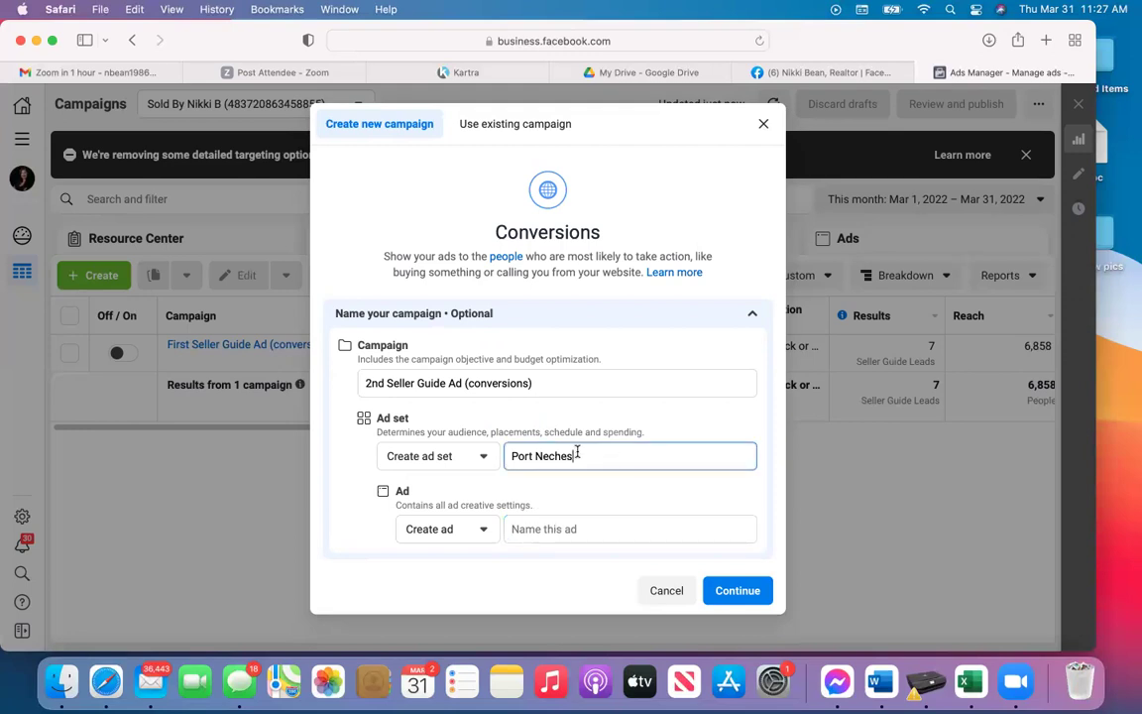
{"action": "type", "text": "(retargeting)"}
Name the ad after the two people pictured, ending in "(closing image)", and create the campaign draft.
{"action": "left_click", "coordinate": [537, 541]}
{"action": "left_click", "coordinate": [532, 530]}
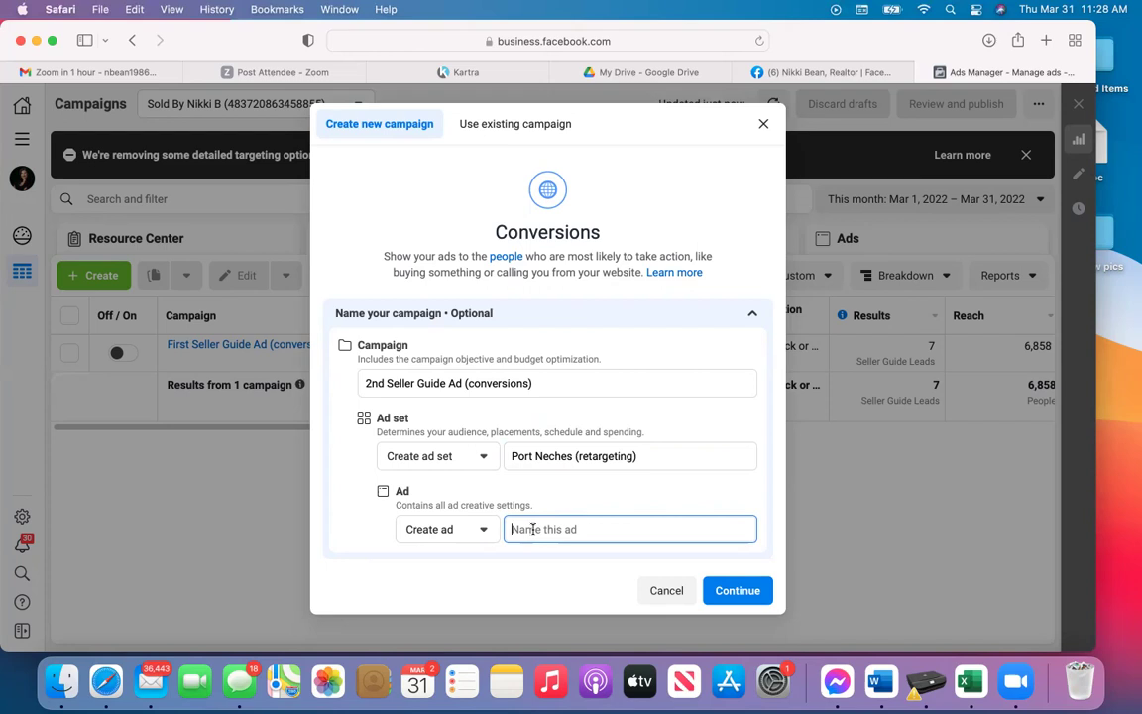
{"action": "type", "text": "ME"}
{"action": "key", "text": "BackSpace"}
{"action": "type", "text": "e"}
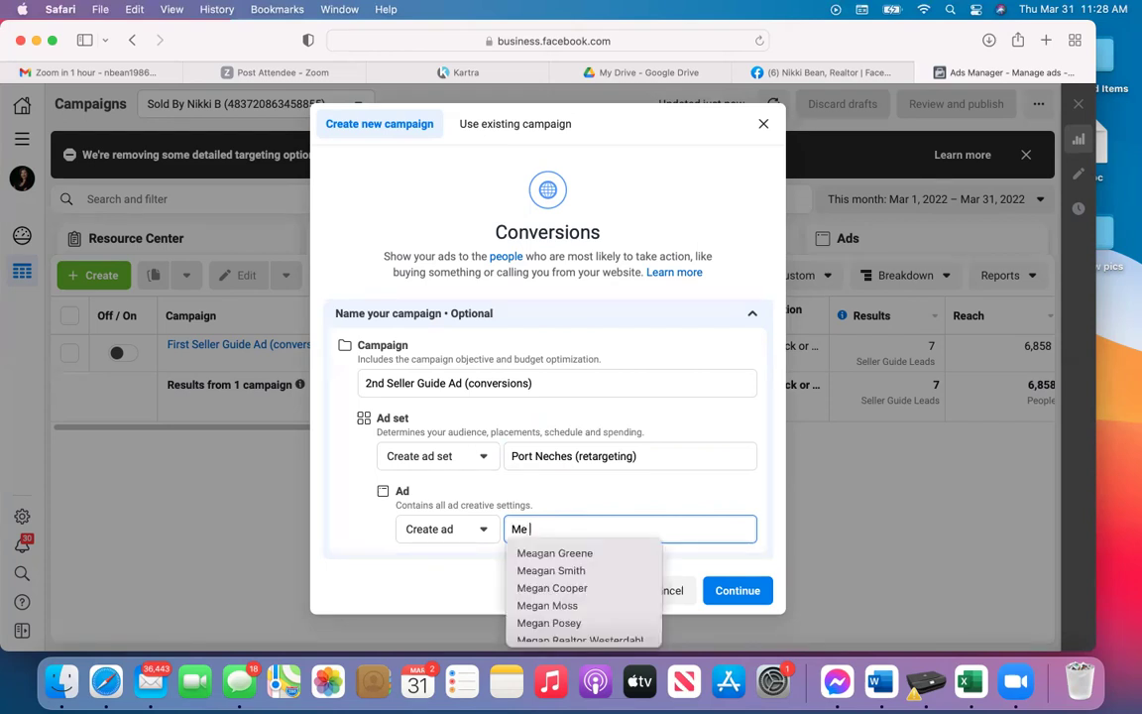
{"action": "type", "text": " and Krista"}
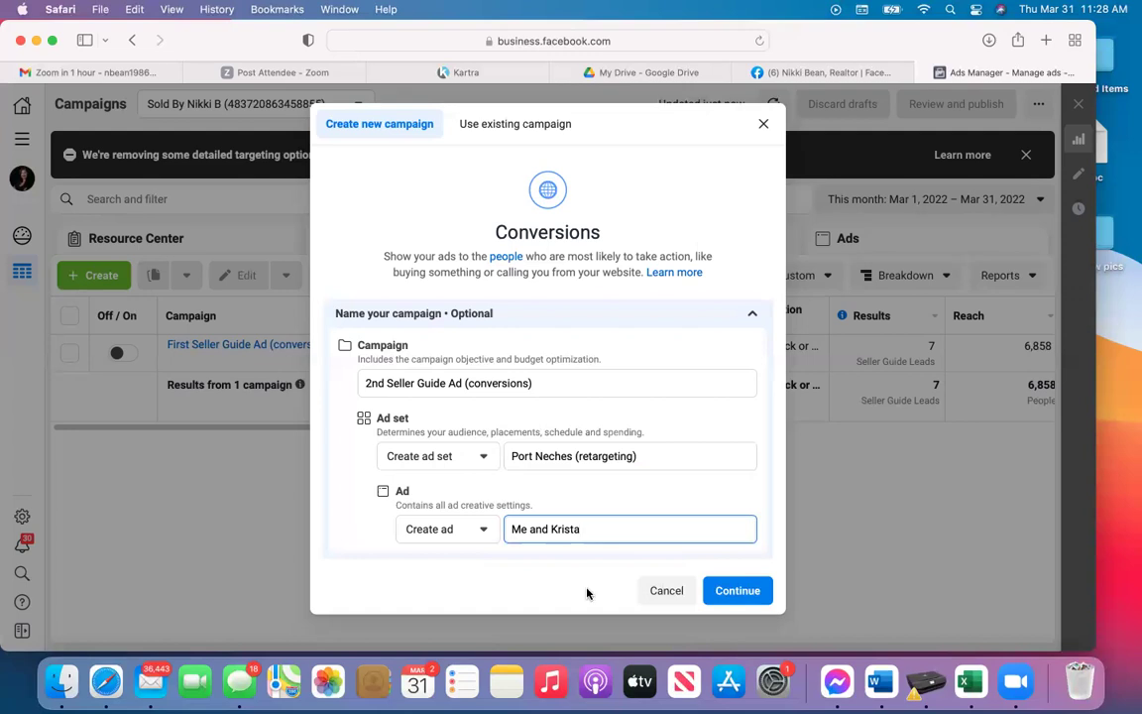
{"action": "type", "text": "(image)"}
{"action": "key", "text": "BackSpace"}
{"action": "type", "text": ")"}
{"action": "left_click", "coordinate": [587, 528]}
{"action": "type", "text": "closing"}
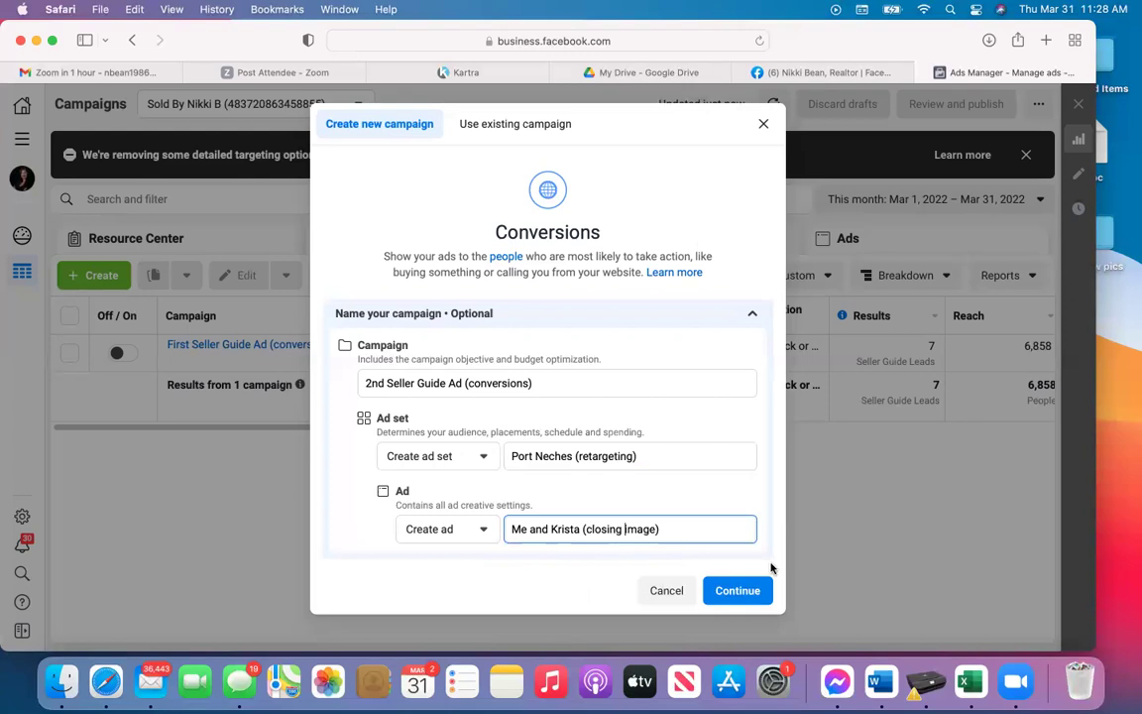
{"action": "left_click", "coordinate": [738, 591]}
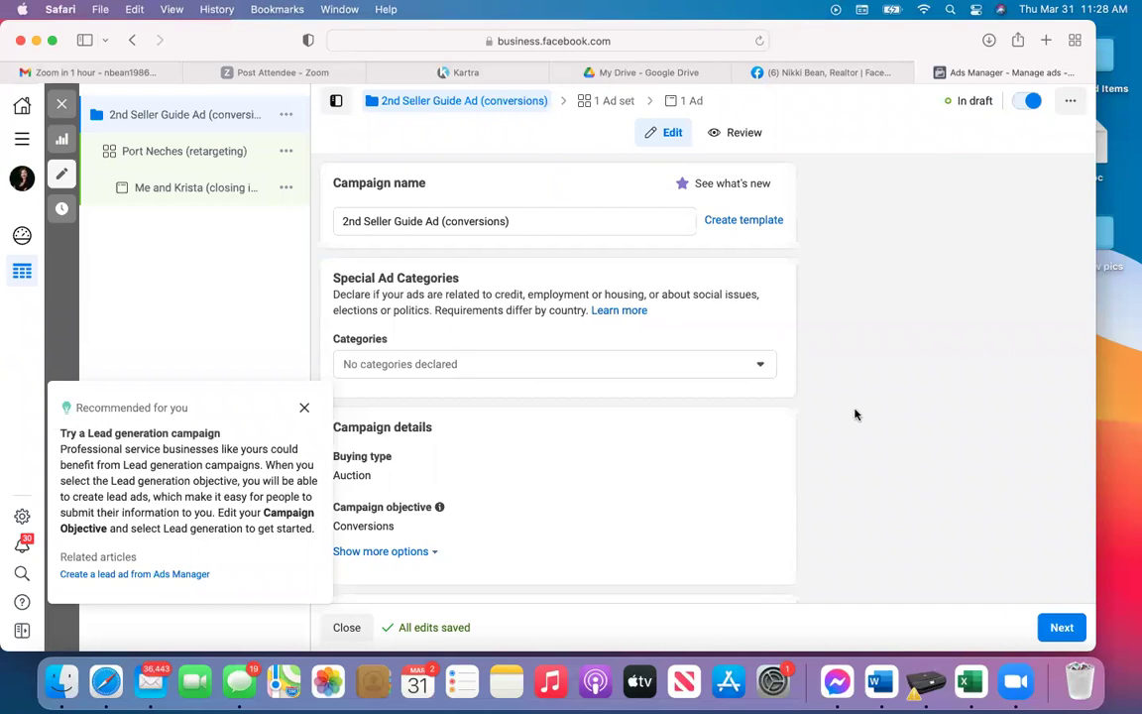
Declare Housing as the campaign's special ad category and continue to the ad set settings.
{"action": "left_click", "coordinate": [759, 362]}
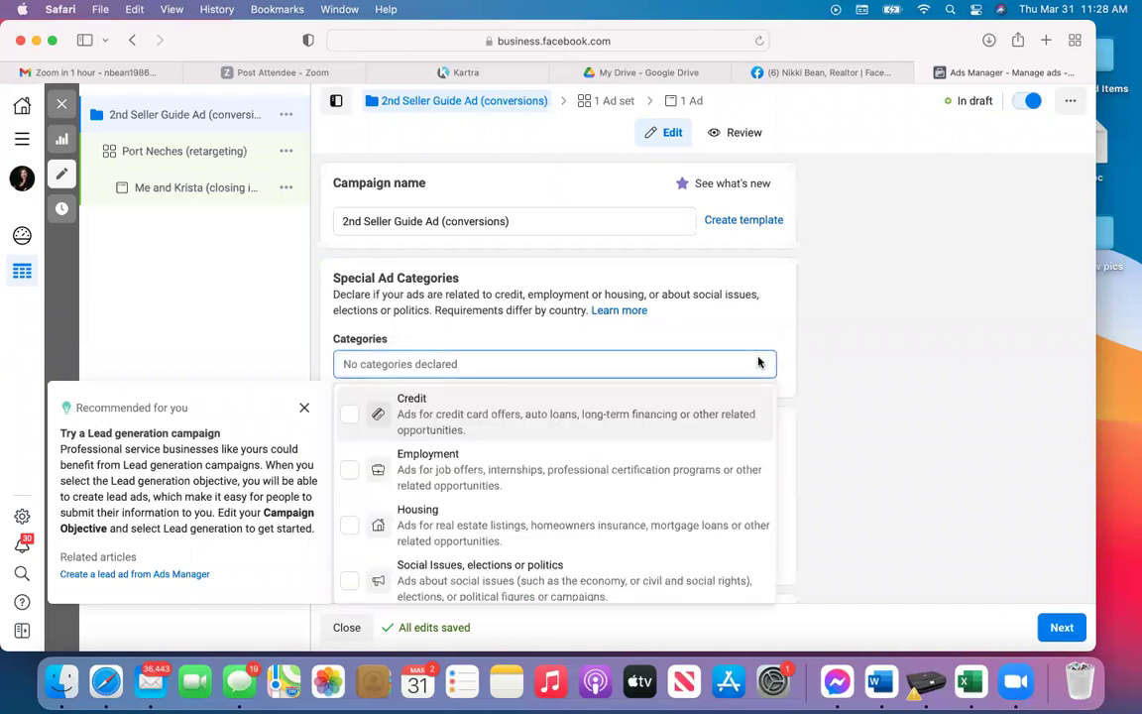
{"action": "left_click", "coordinate": [352, 527]}
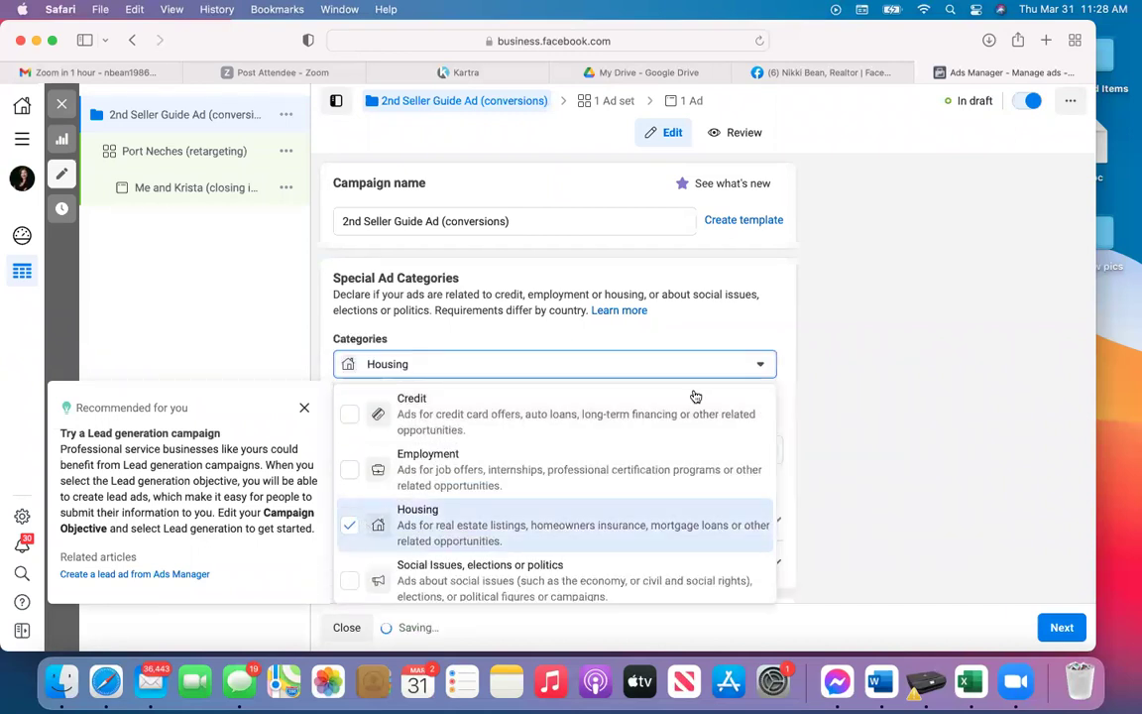
{"action": "left_click", "coordinate": [1061, 628]}
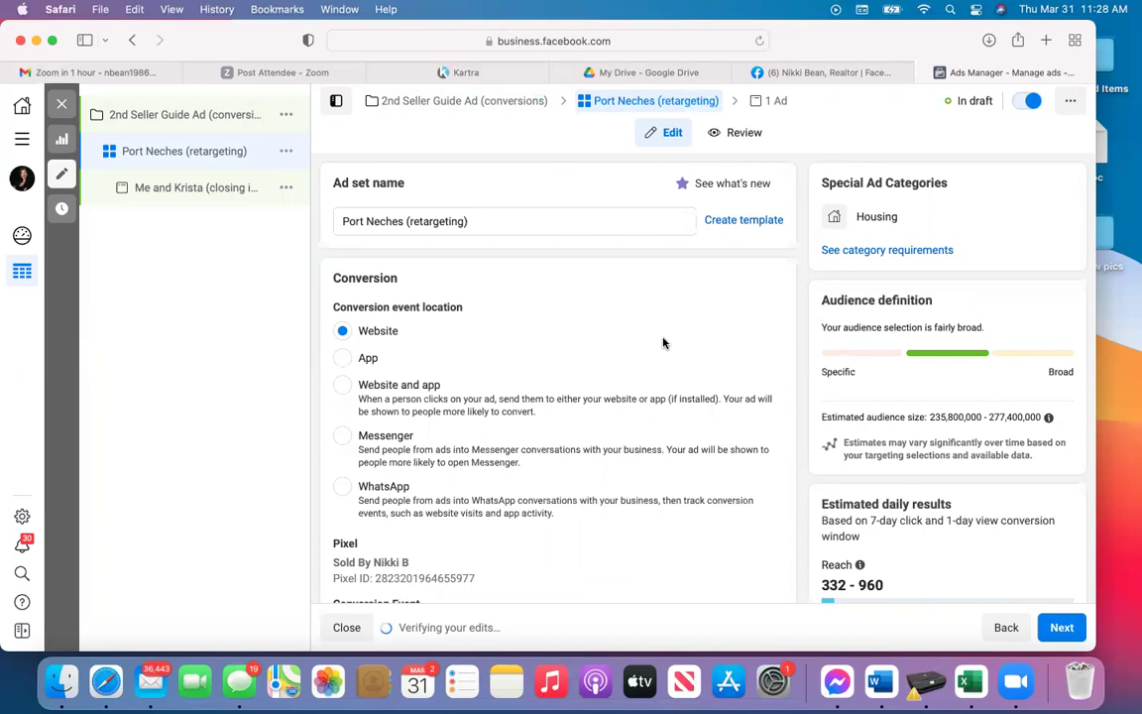
Clear the ad set's conversion event and choose the active Seller Guide Leads event again.
{"action": "scroll", "coordinate": [664, 332], "scroll_direction": "down", "scroll_amount": 2}
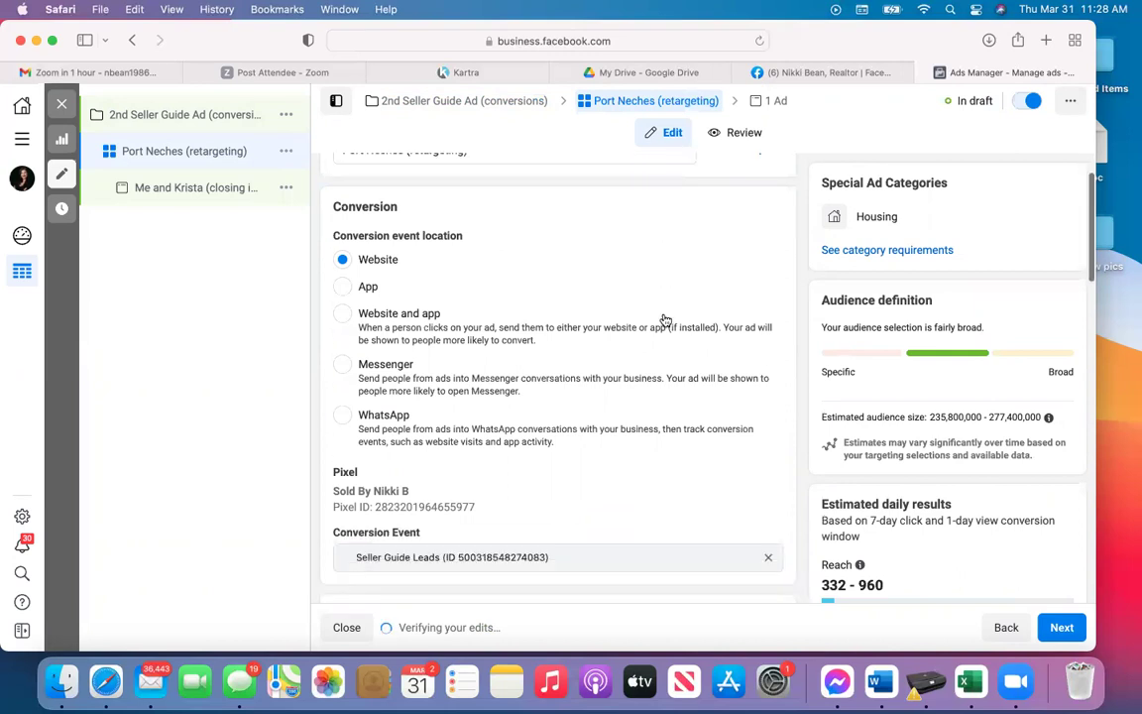
{"action": "scroll", "coordinate": [664, 319], "scroll_direction": "down", "scroll_amount": 8}
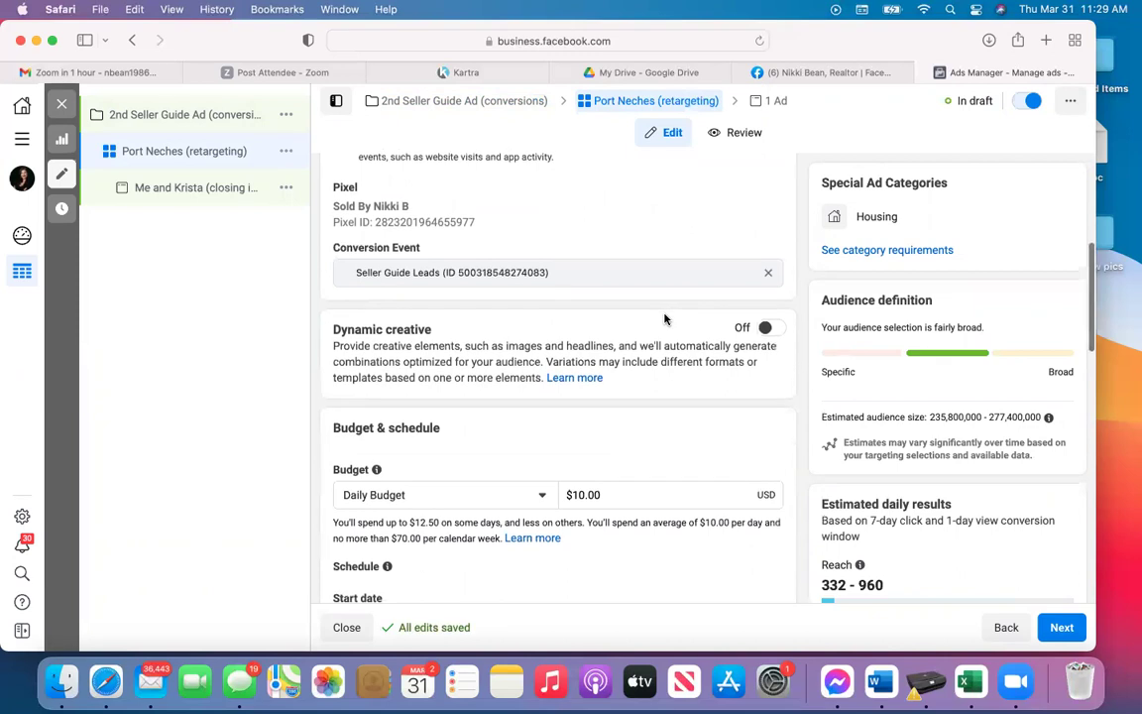
{"action": "scroll", "coordinate": [664, 319], "scroll_direction": "down", "scroll_amount": 3}
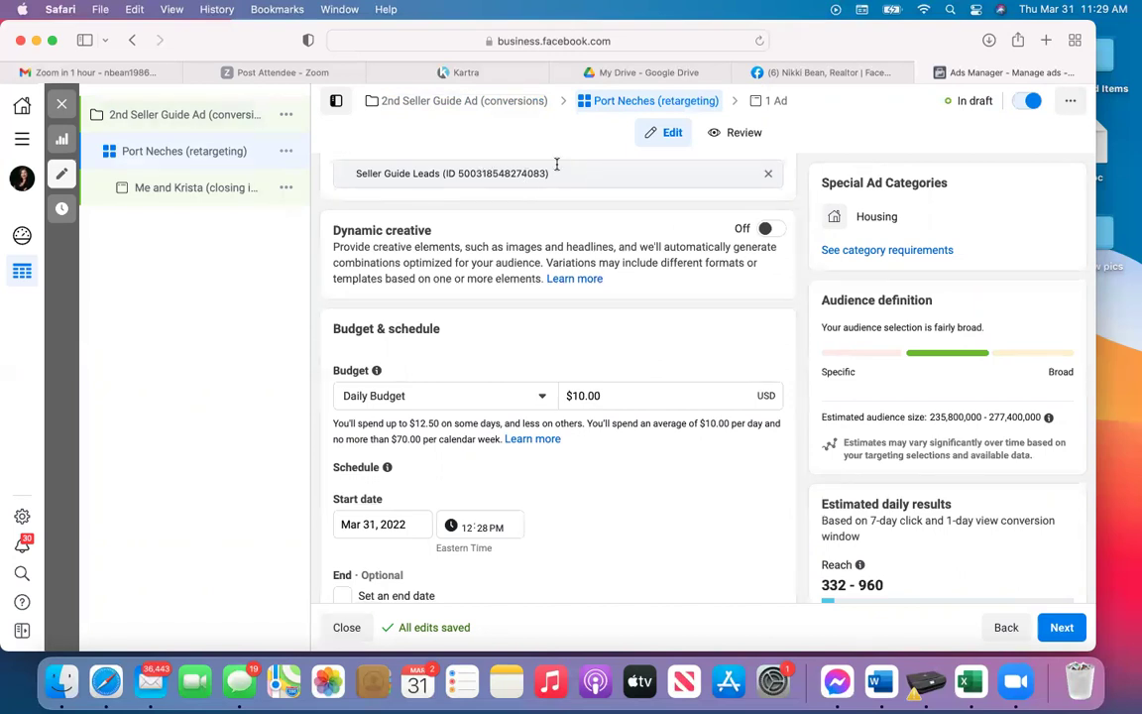
{"action": "scroll", "coordinate": [556, 163], "scroll_direction": "up", "scroll_amount": 2}
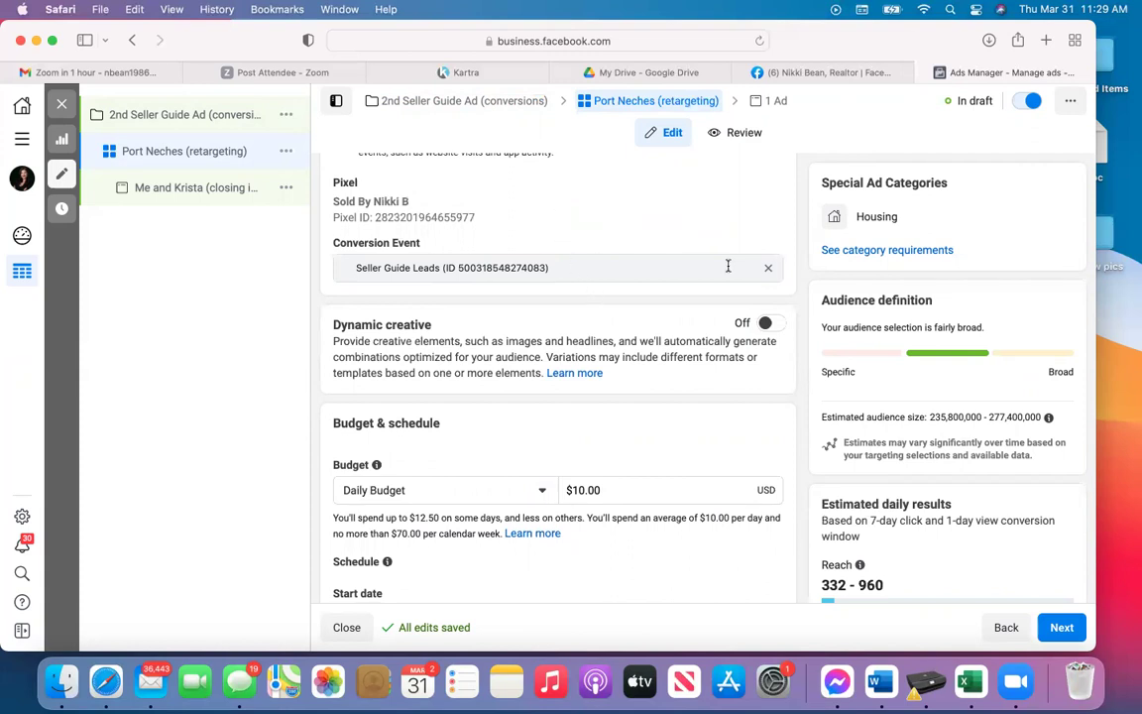
{"action": "left_click", "coordinate": [770, 269]}
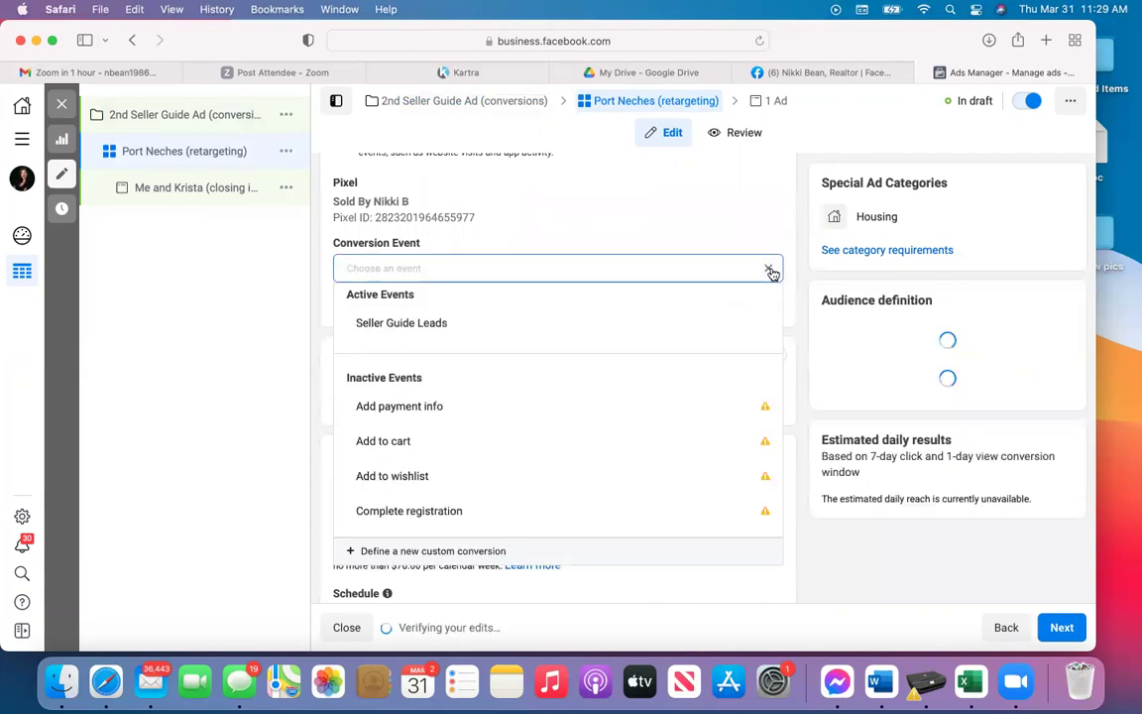
{"action": "left_click", "coordinate": [379, 329]}
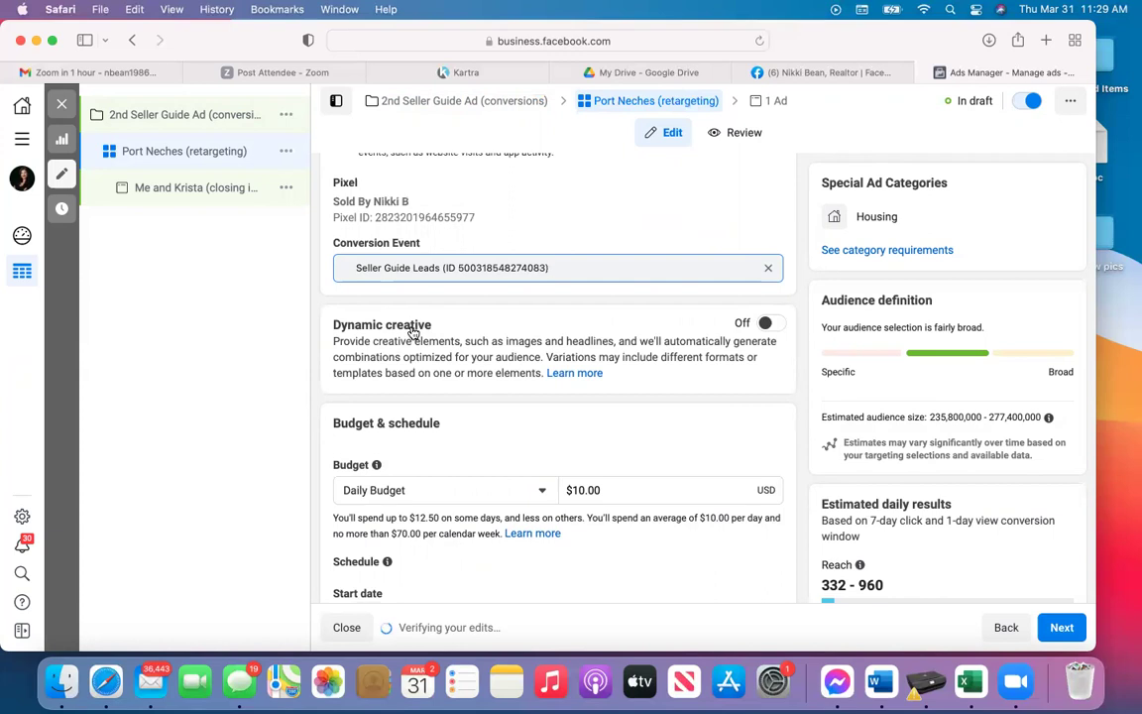
Switch the ad set's budget type to Lifetime Budget.
{"action": "scroll", "coordinate": [603, 437], "scroll_direction": "down", "scroll_amount": 5}
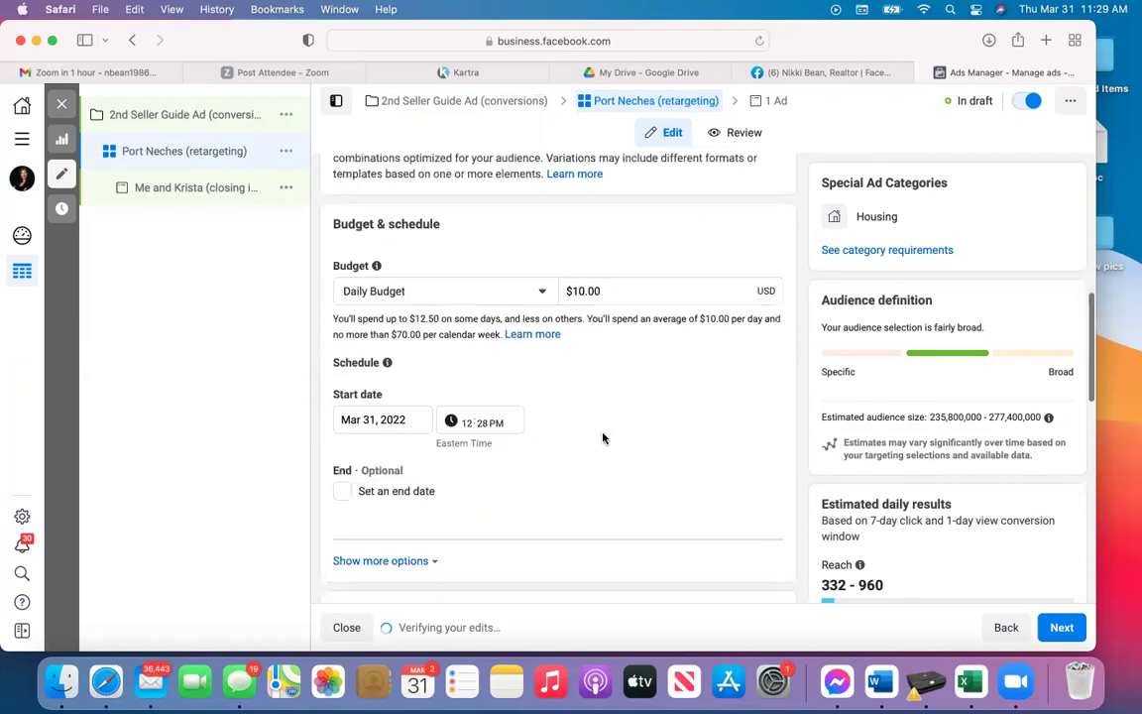
{"action": "left_click", "coordinate": [540, 288]}
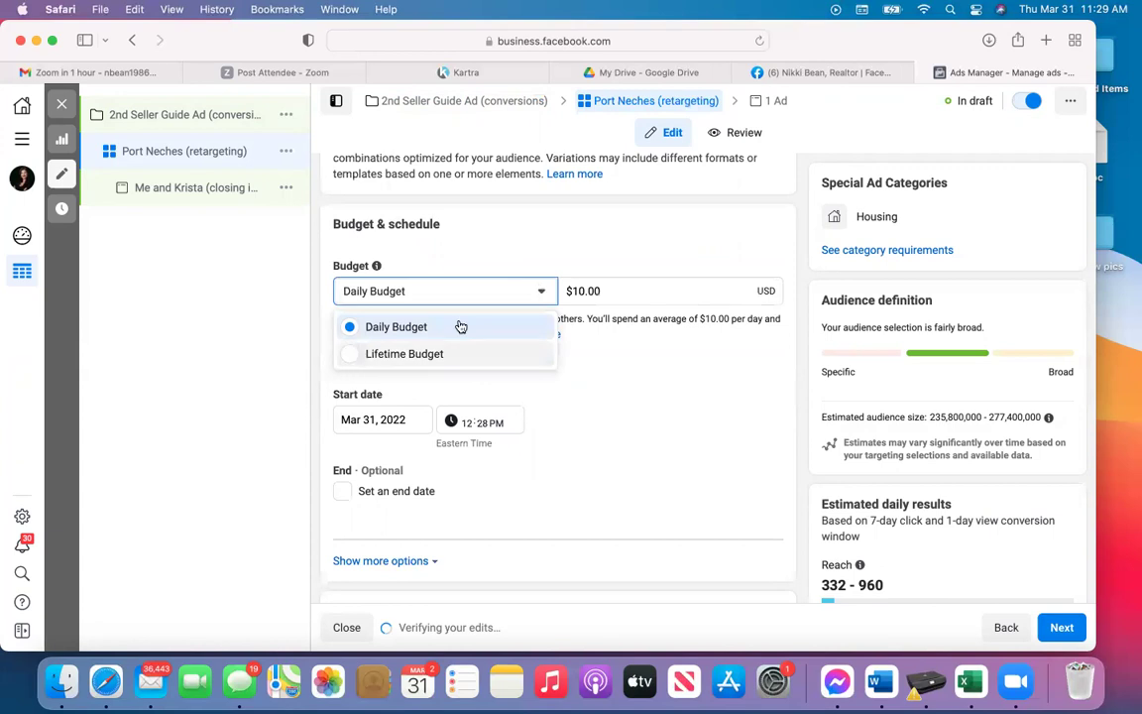
{"action": "left_click", "coordinate": [349, 357]}
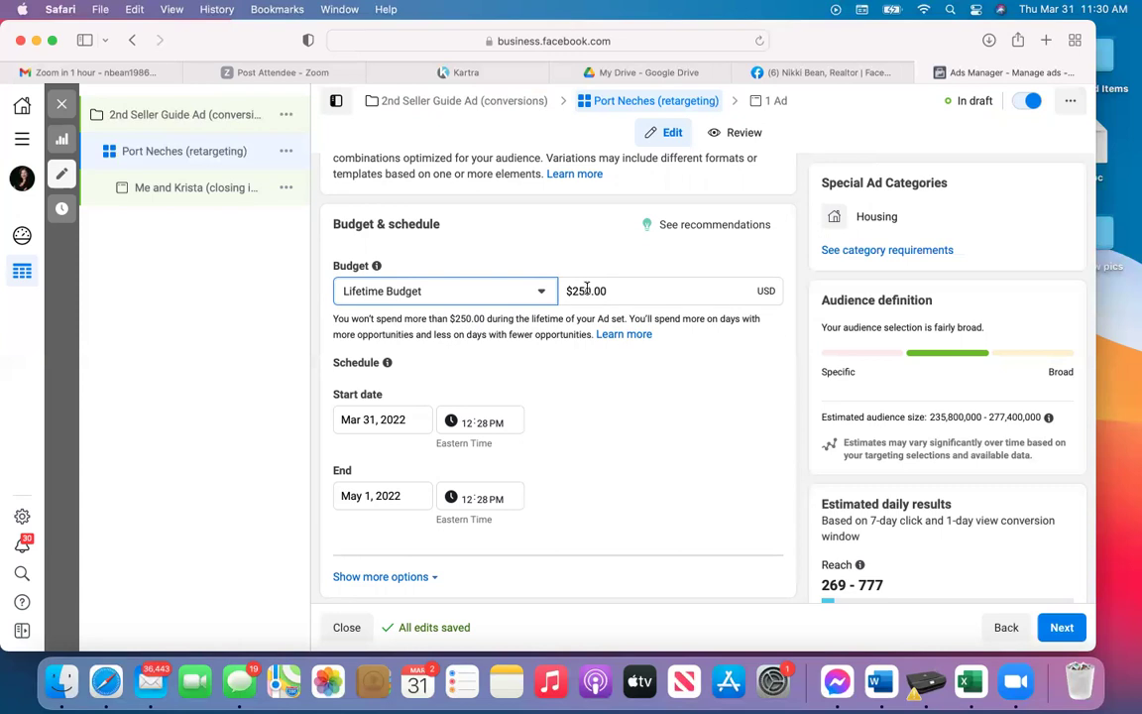
Schedule the ad set to start on April 1, 2022 at 7:00 AM.
{"action": "left_click", "coordinate": [389, 408]}
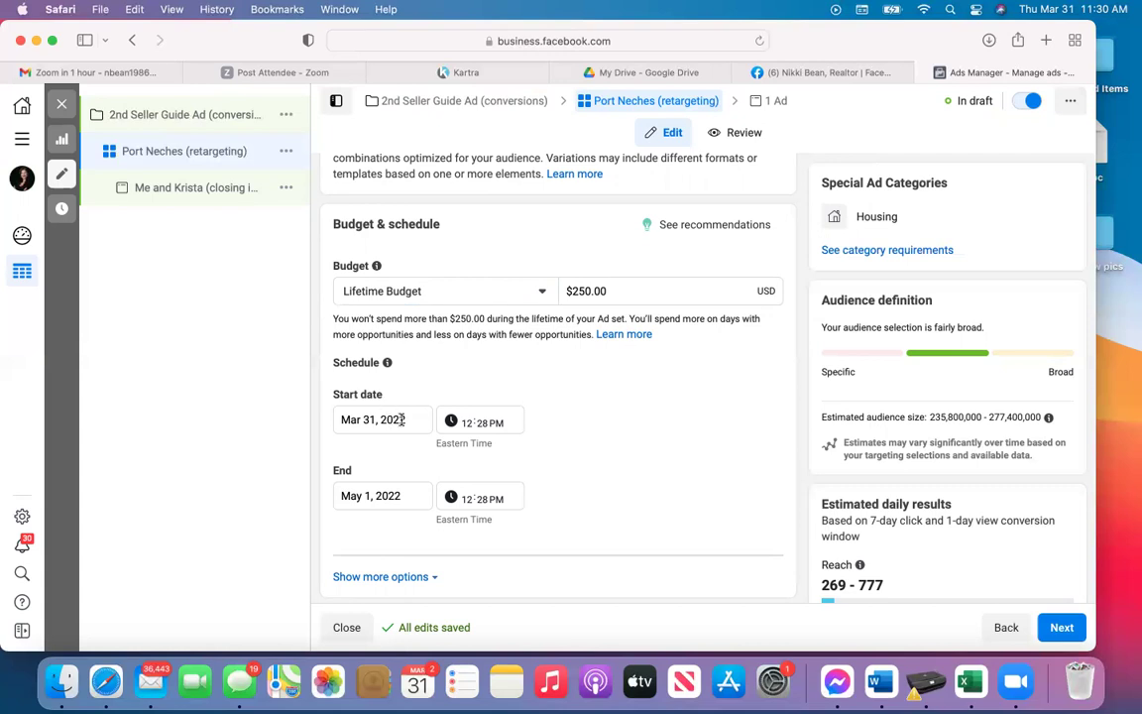
{"action": "left_click", "coordinate": [401, 420]}
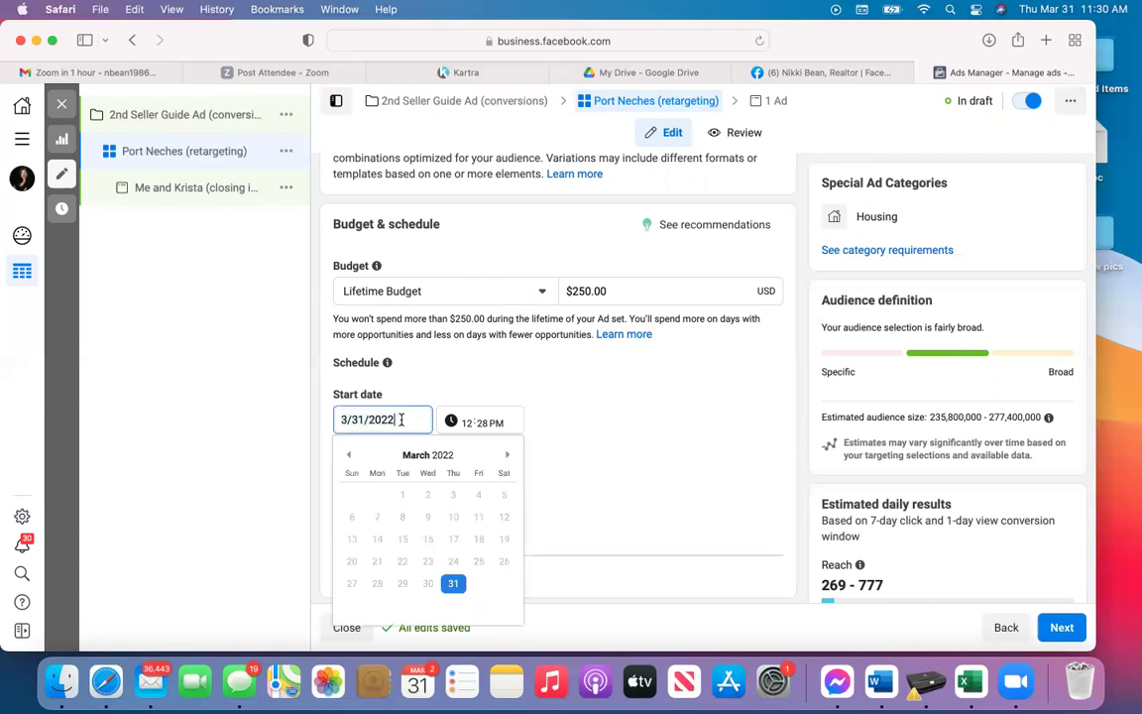
{"action": "left_click", "coordinate": [507, 455]}
{"action": "left_click", "coordinate": [478, 494]}
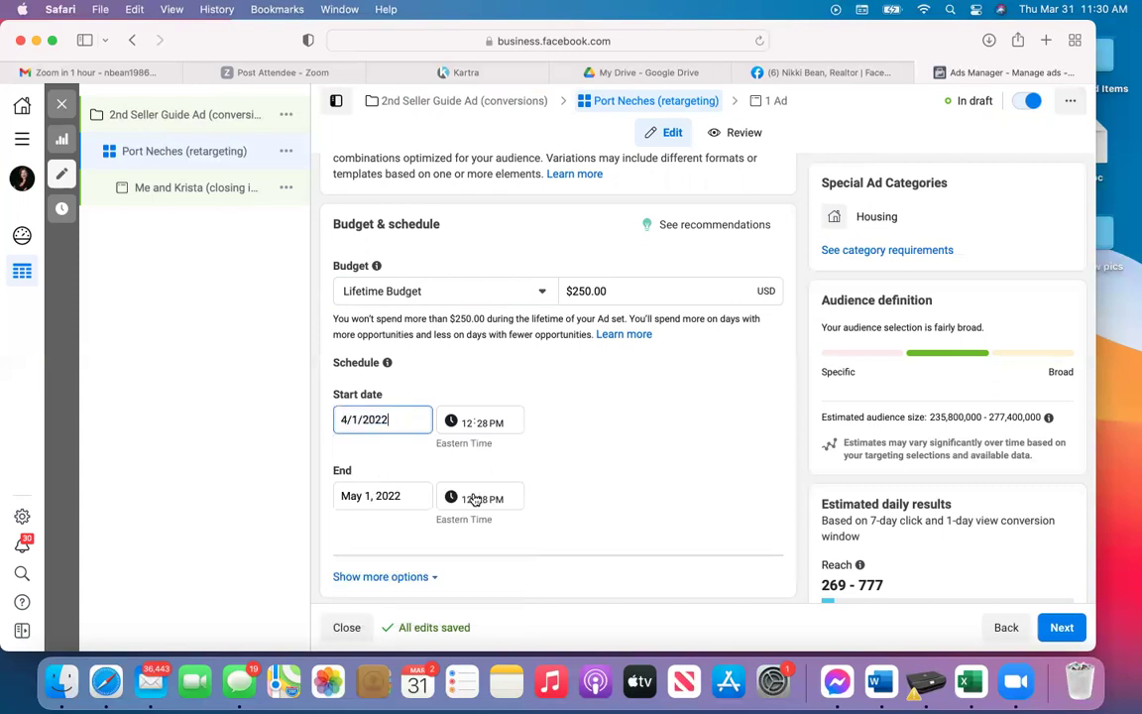
{"action": "left_click", "coordinate": [483, 427]}
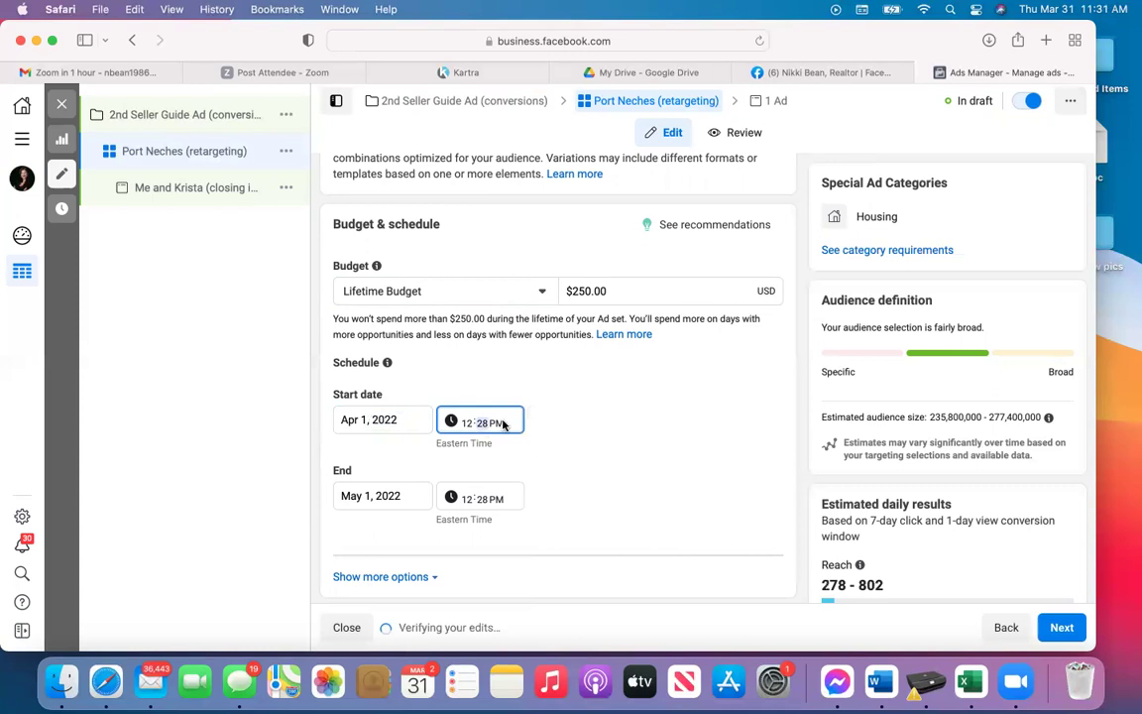
{"action": "left_click", "coordinate": [504, 423]}
{"action": "key", "text": "Down"}
{"action": "left_click", "coordinate": [480, 423]}
{"action": "type", "text": "00"}
{"action": "type", "text": "7"}
{"action": "left_click", "coordinate": [565, 440]}
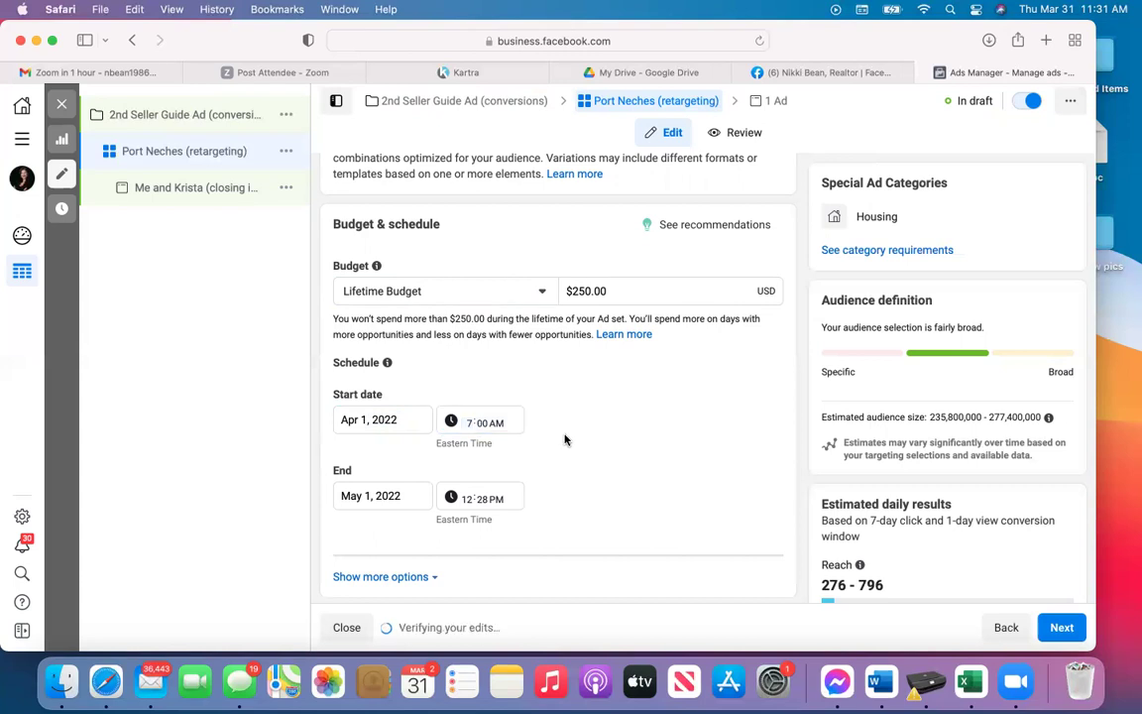
Set the ad set's end to April 14, 2022 at 7:00 AM.
{"action": "left_click", "coordinate": [397, 498]}
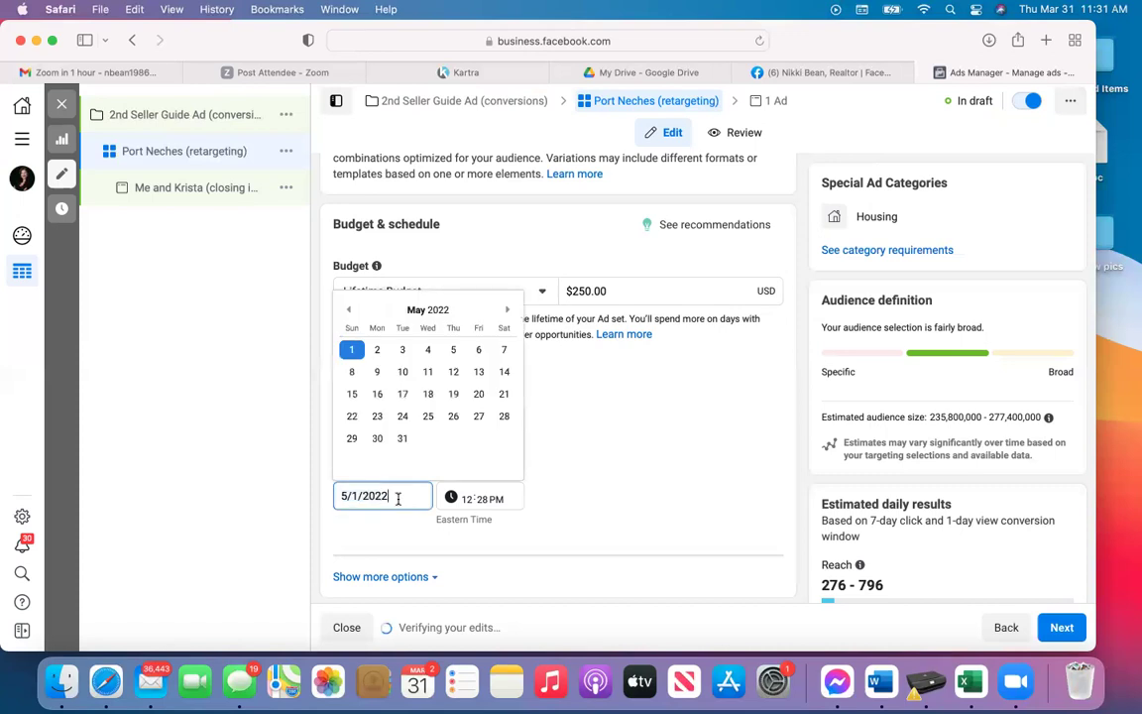
{"action": "left_click", "coordinate": [348, 309]}
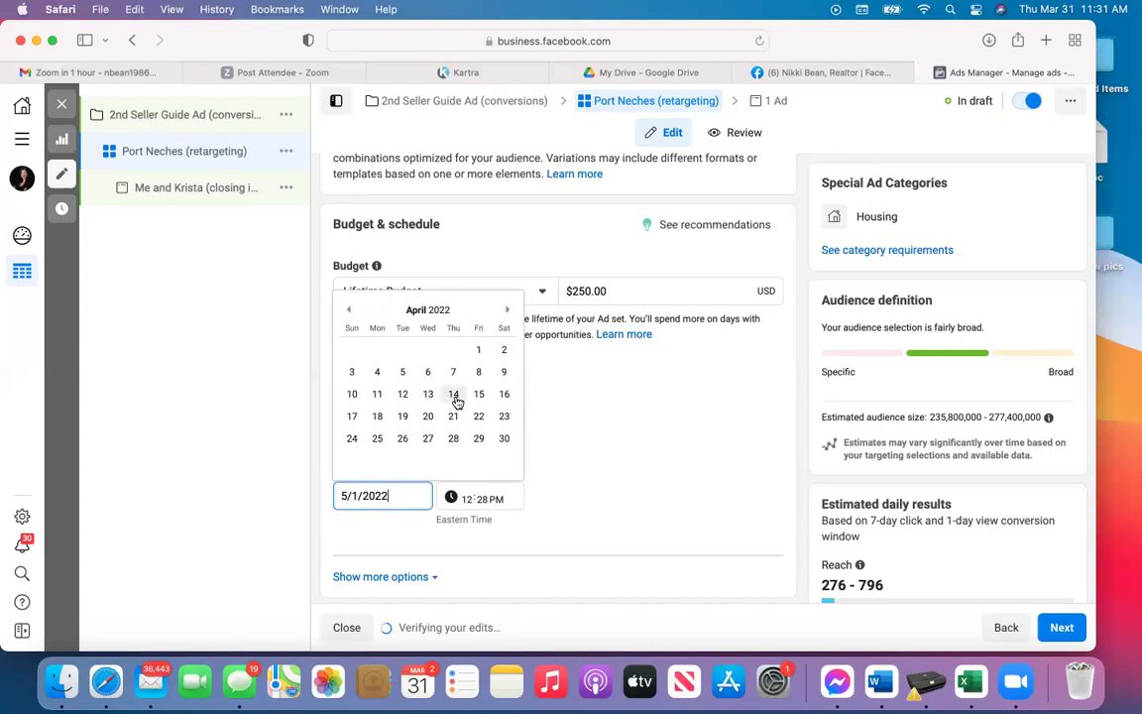
{"action": "left_click", "coordinate": [453, 395]}
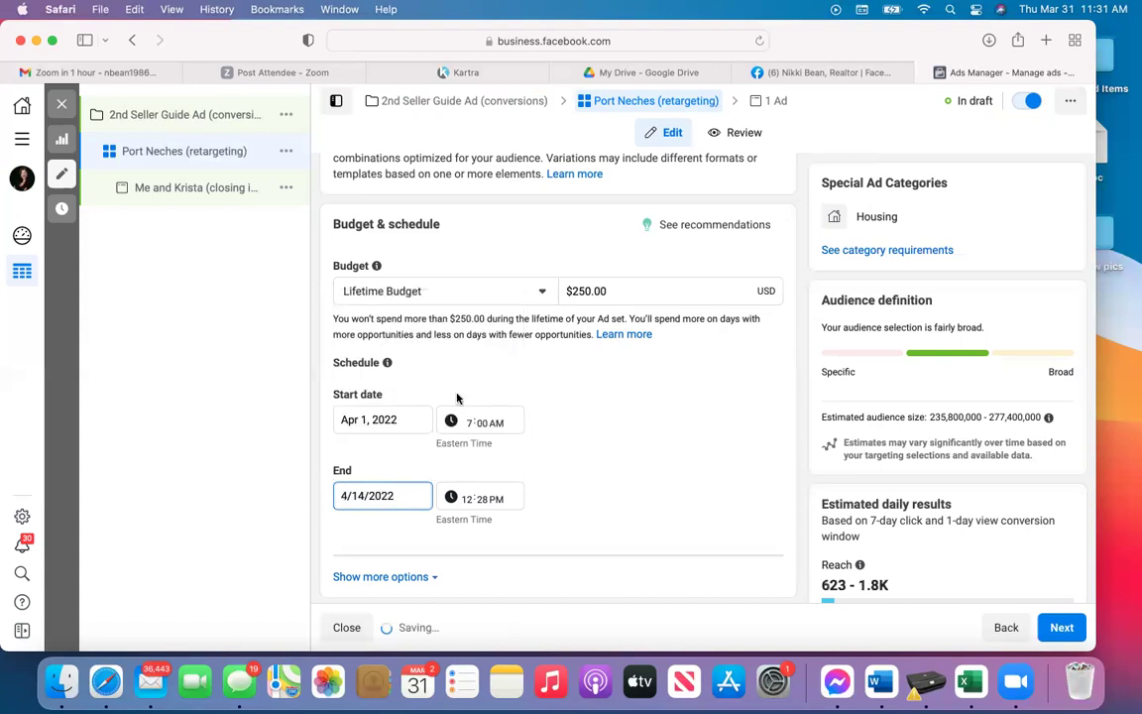
{"action": "left_click", "coordinate": [468, 501]}
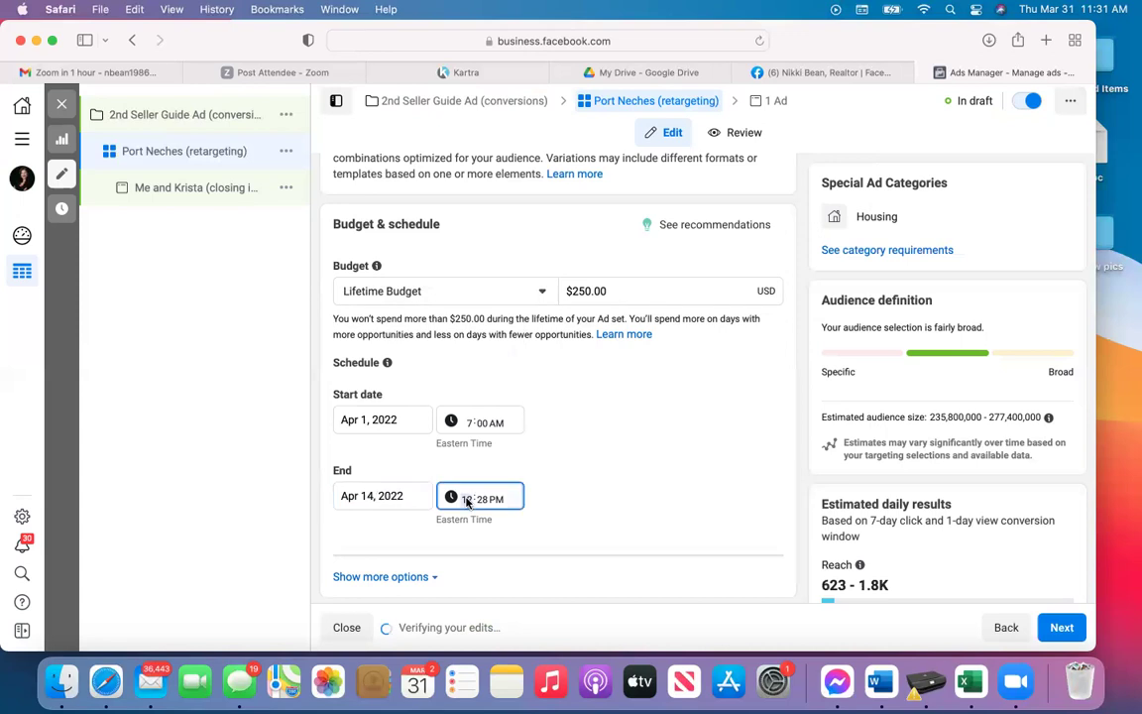
{"action": "type", "text": "700a"}
{"action": "left_click", "coordinate": [580, 502]}
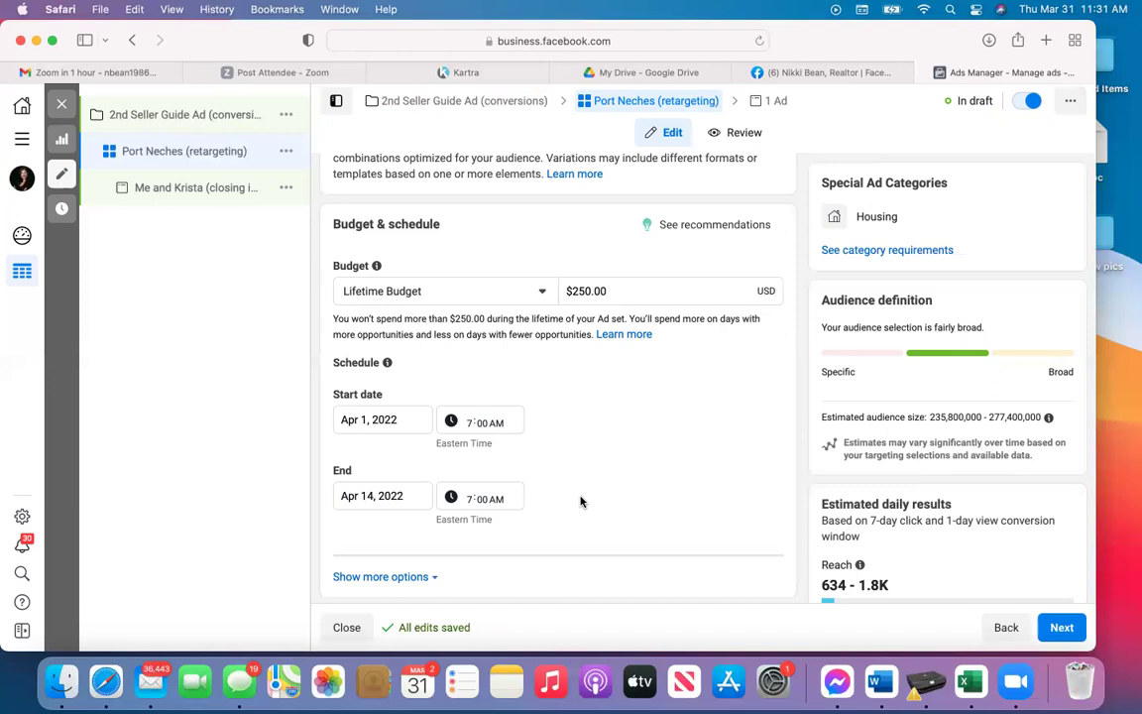
Move the ad set's end date to April 15, 2022.
{"action": "scroll", "coordinate": [580, 502], "scroll_direction": "down", "scroll_amount": 3}
{"action": "scroll", "coordinate": [580, 502], "scroll_direction": "down", "scroll_amount": 2}
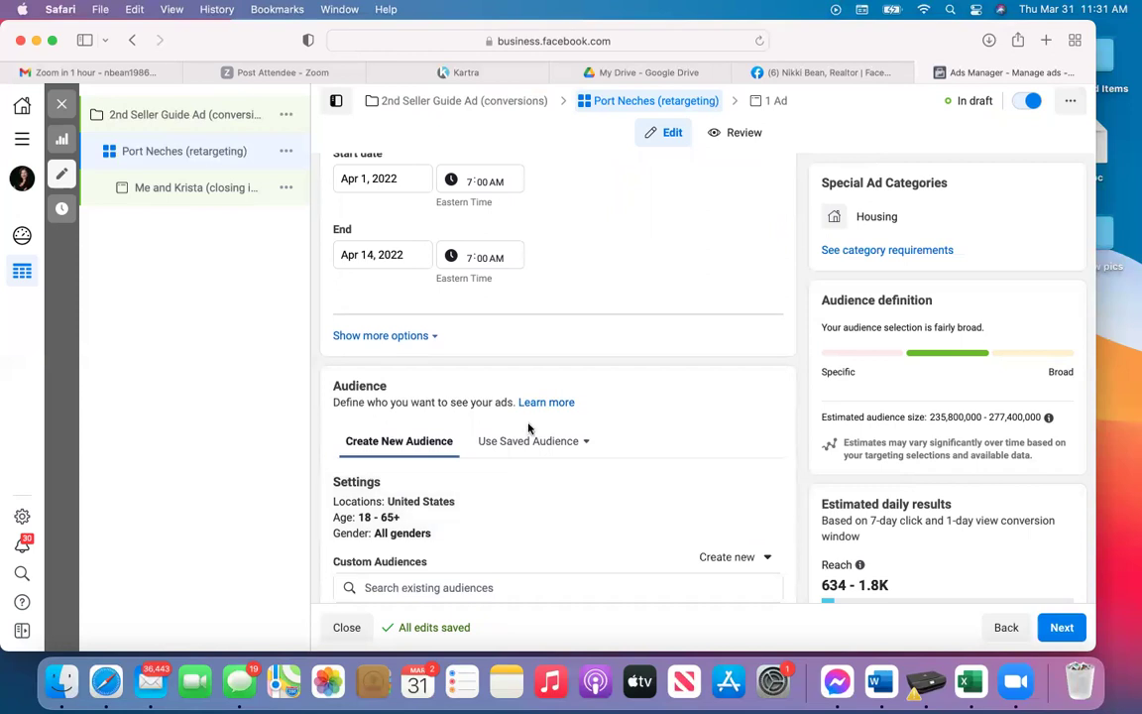
{"action": "left_click", "coordinate": [371, 255]}
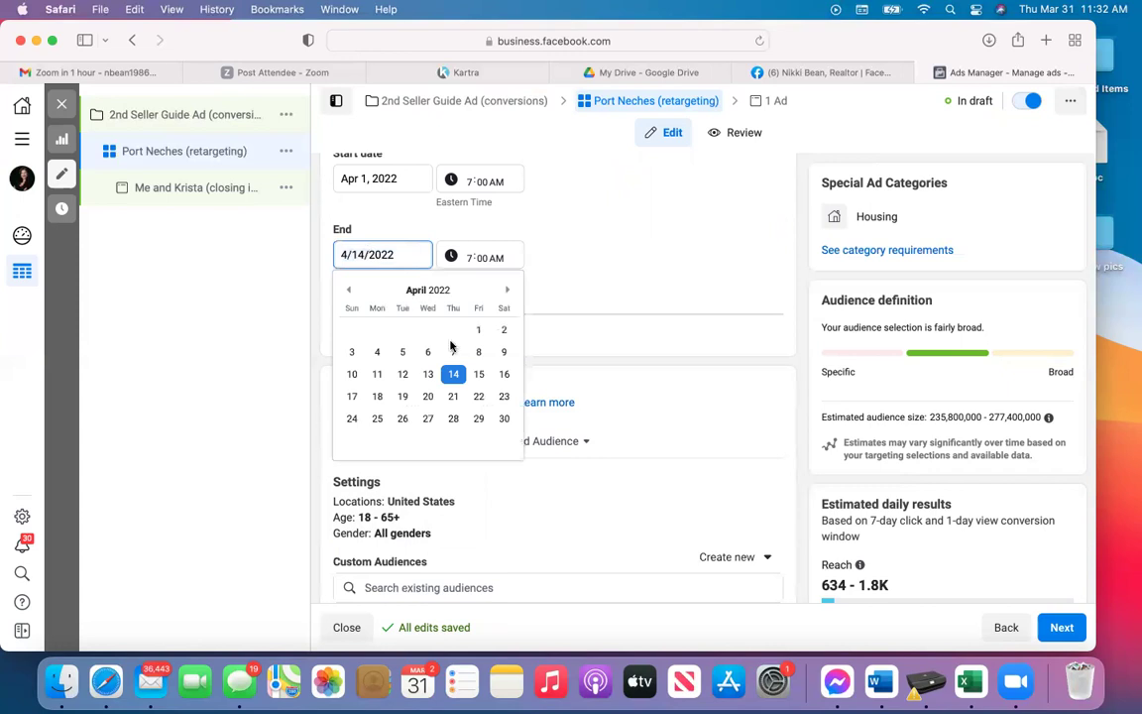
{"action": "left_click", "coordinate": [479, 375]}
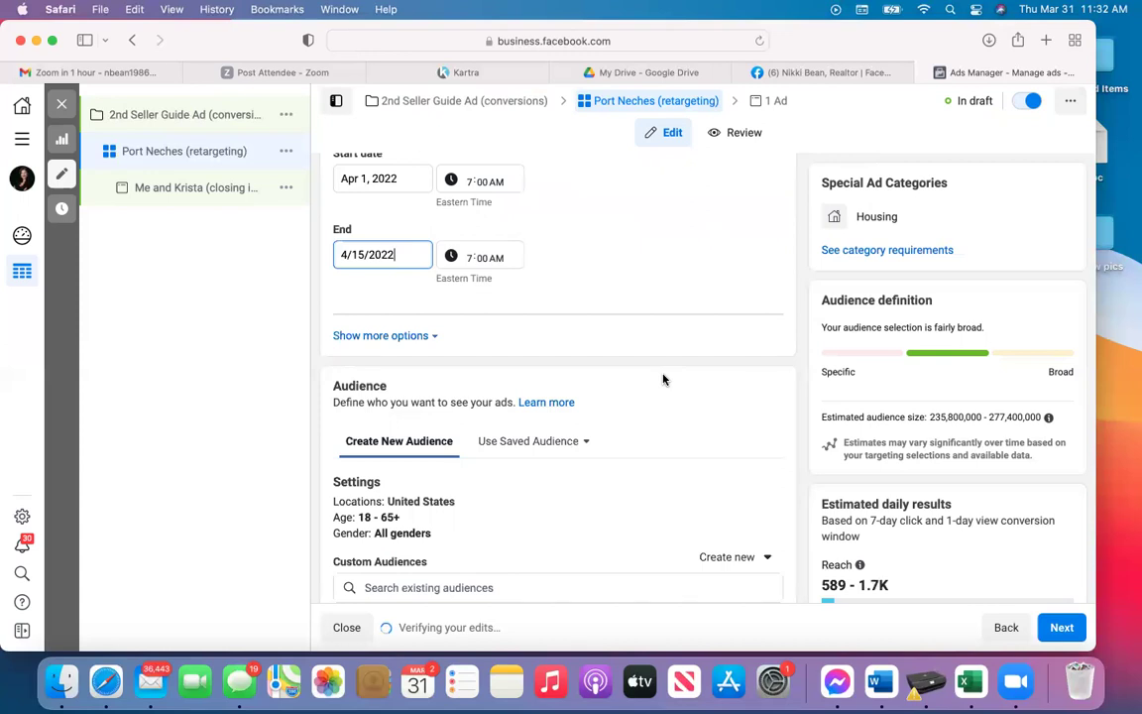
{"action": "scroll", "coordinate": [664, 380], "scroll_direction": "down", "scroll_amount": 3}
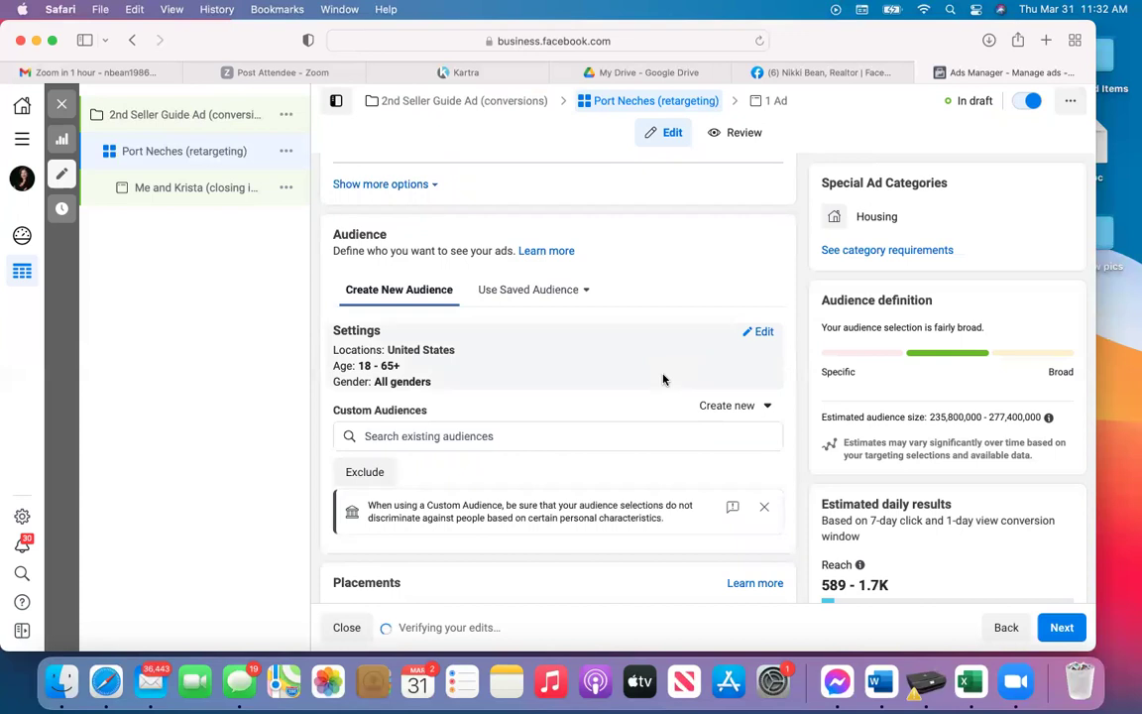
{"action": "scroll", "coordinate": [664, 380], "scroll_direction": "up", "scroll_amount": 3}
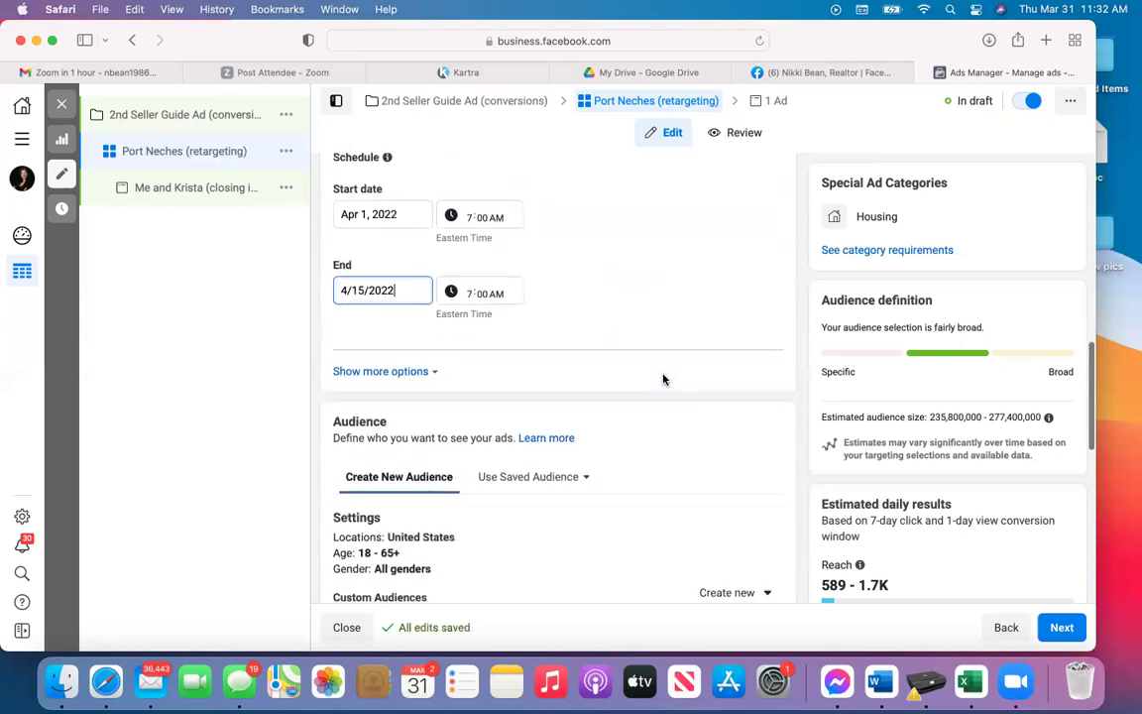
Edit the audience settings, replacing the United States location with the city of Port Neches, Texas.
{"action": "scroll", "coordinate": [663, 380], "scroll_direction": "down", "scroll_amount": 3}
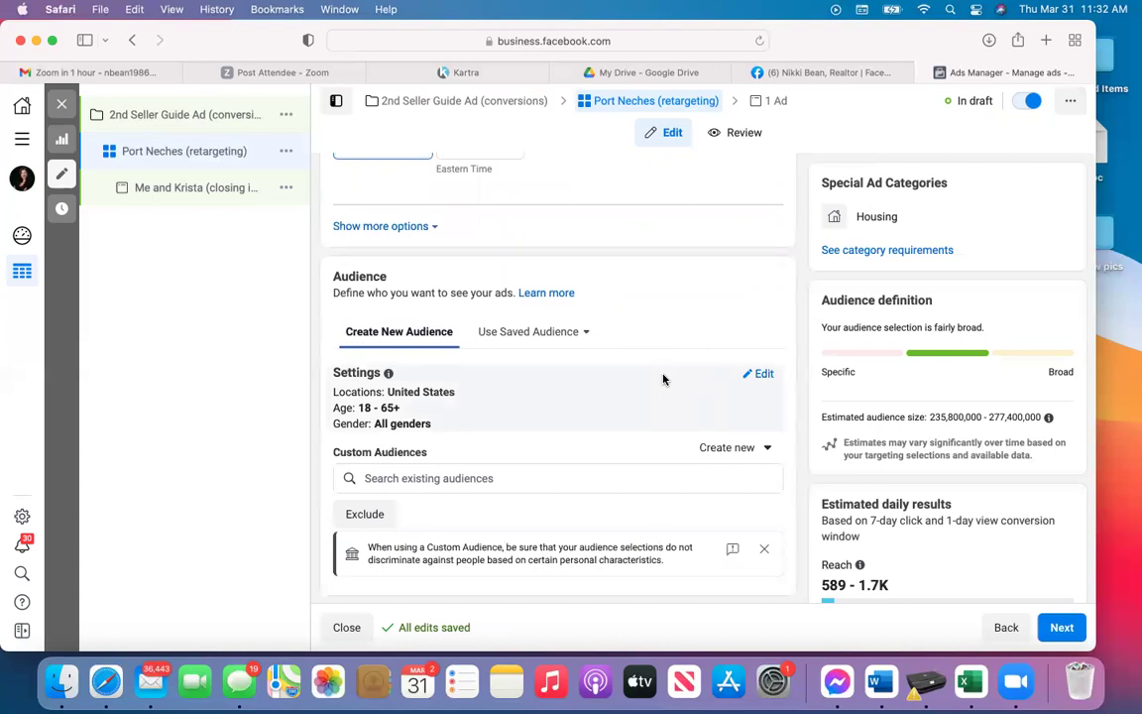
{"action": "left_click", "coordinate": [760, 373]}
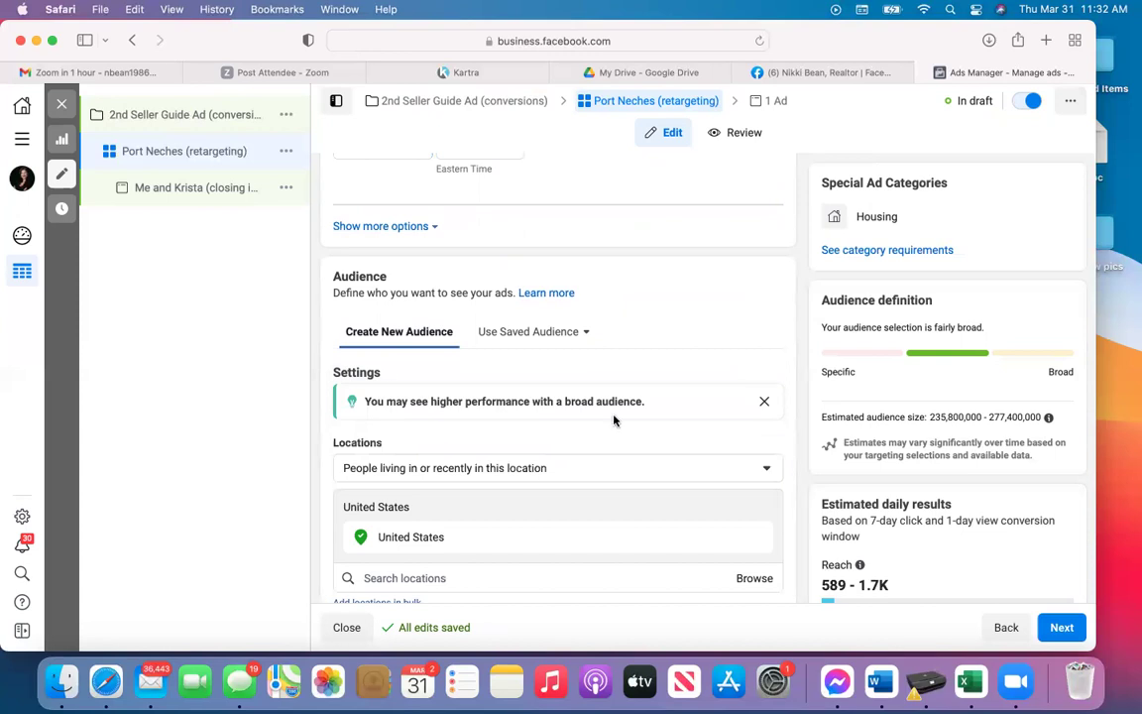
{"action": "scroll", "coordinate": [613, 420], "scroll_direction": "down", "scroll_amount": 3}
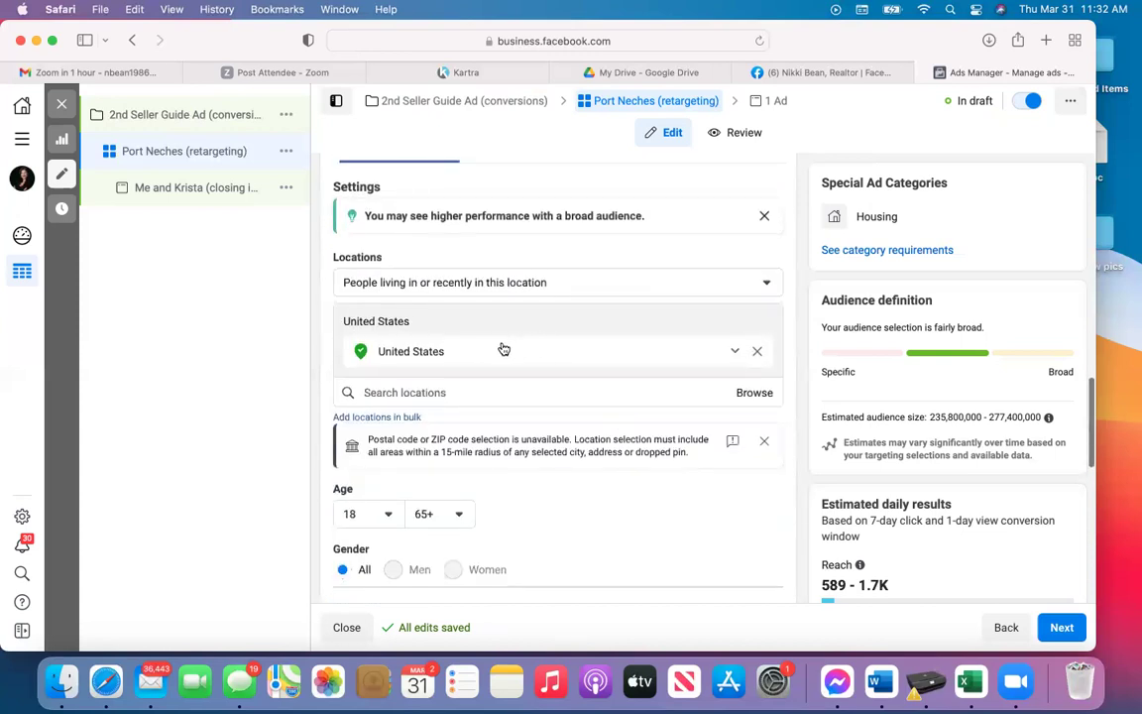
{"action": "left_click", "coordinate": [757, 352]}
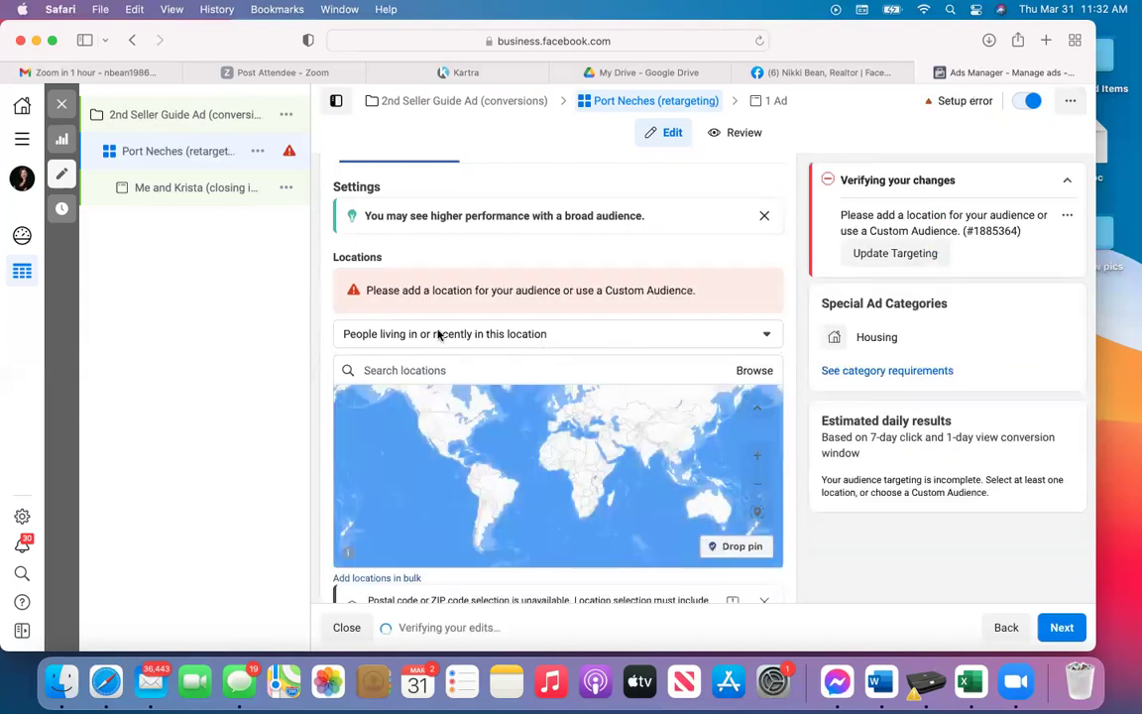
{"action": "left_click", "coordinate": [387, 370]}
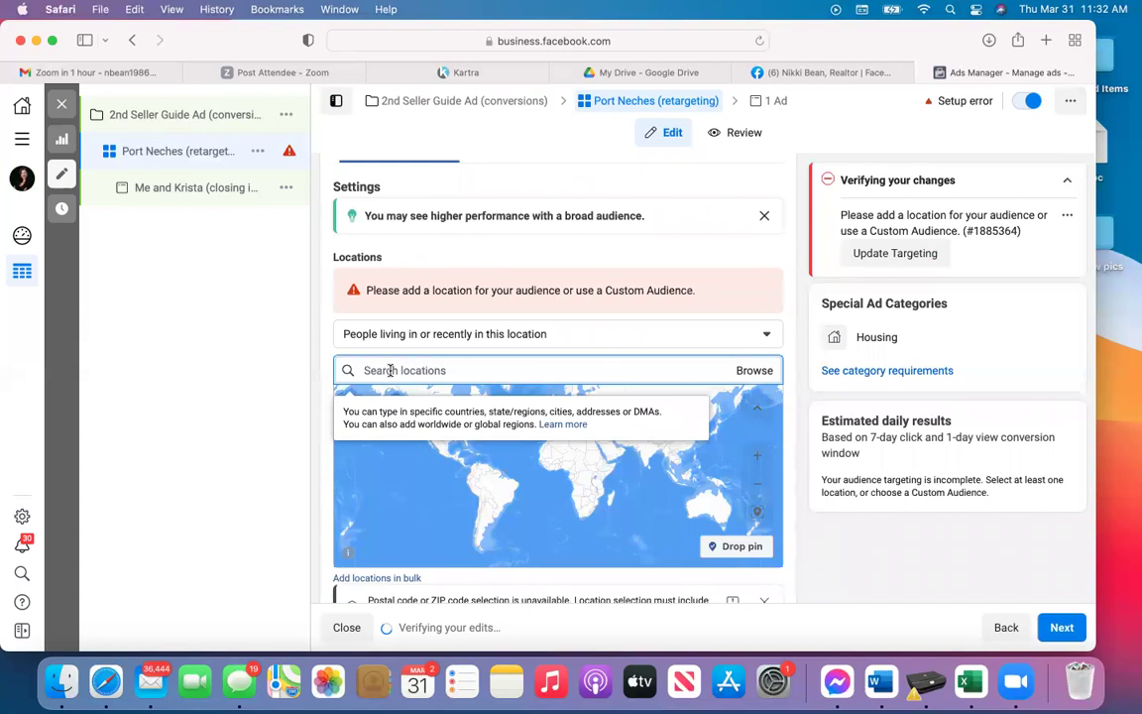
{"action": "type", "text": "port neches"}
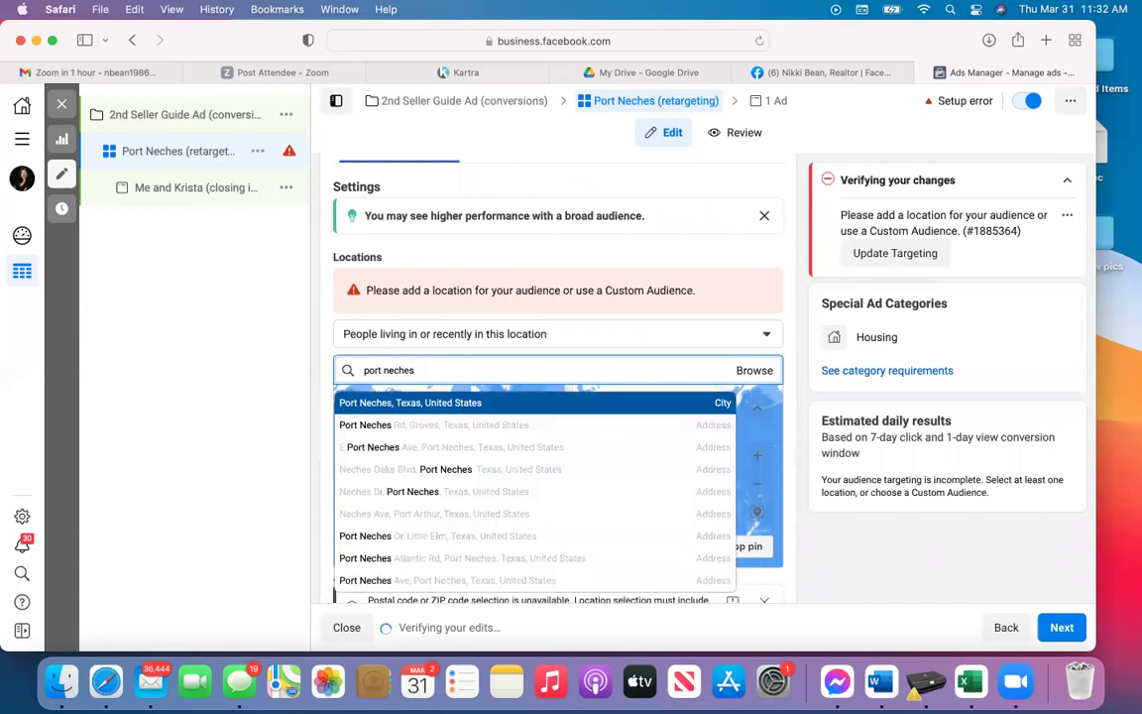
{"action": "left_click", "coordinate": [376, 404]}
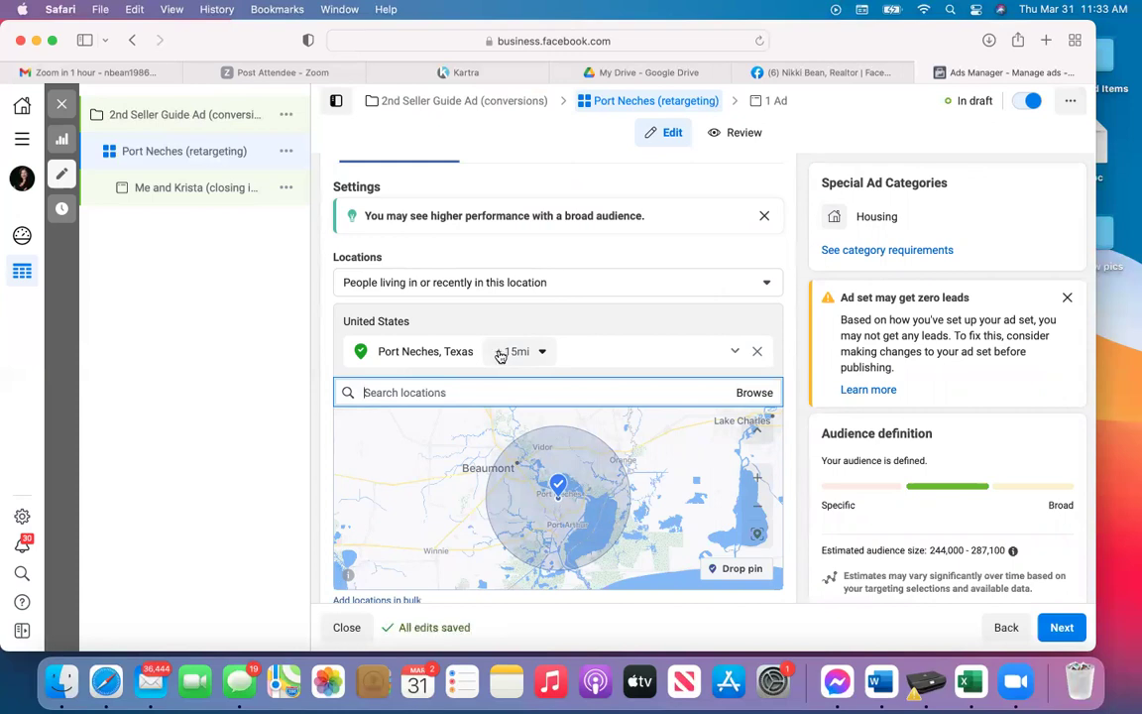
Try to widen the radius around Port Neches to 20 miles.
{"action": "left_click", "coordinate": [501, 356]}
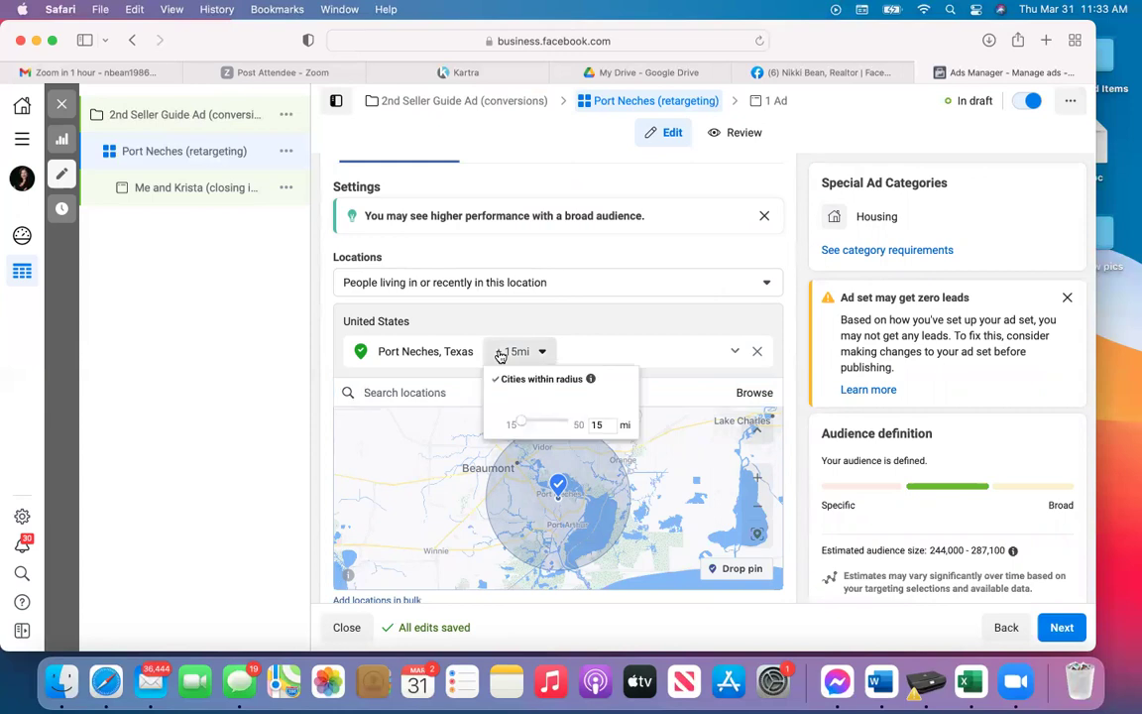
{"action": "left_click", "coordinate": [602, 425]}
{"action": "key", "text": "BackSpace"}
{"action": "key", "text": "BackSpace"}
{"action": "type", "text": "20"}
{"action": "left_click", "coordinate": [604, 348]}
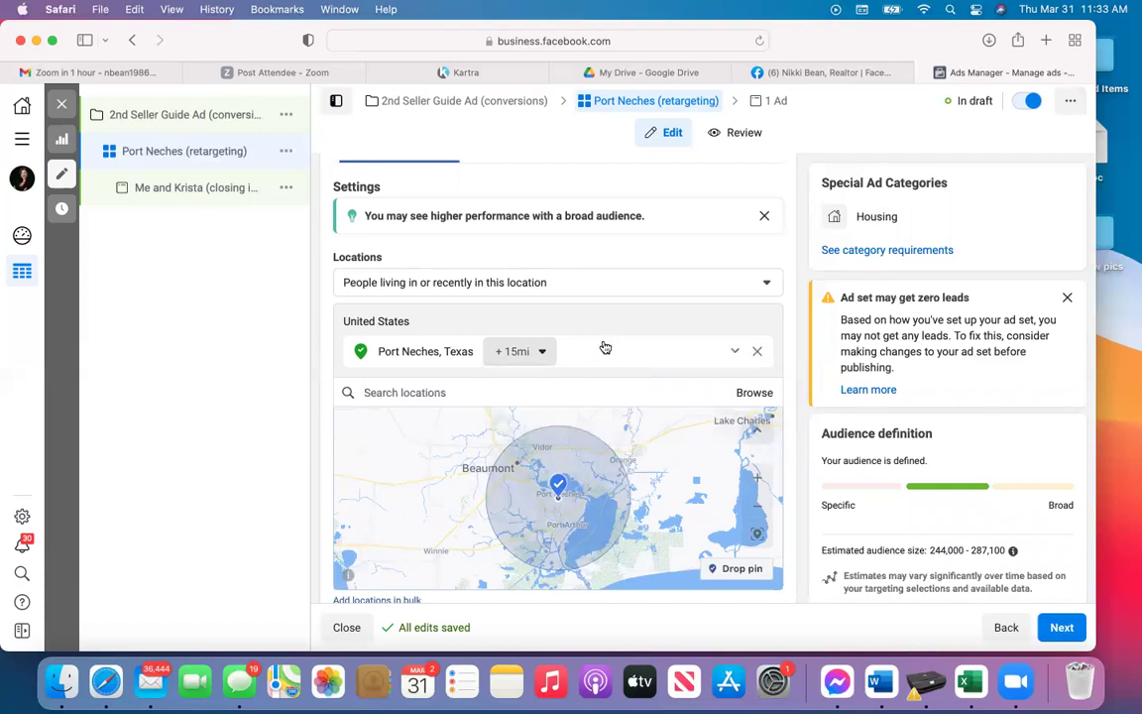
Set the targeting radius around Port Neches, Texas to 20 miles and apply it.
{"action": "left_click", "coordinate": [542, 352]}
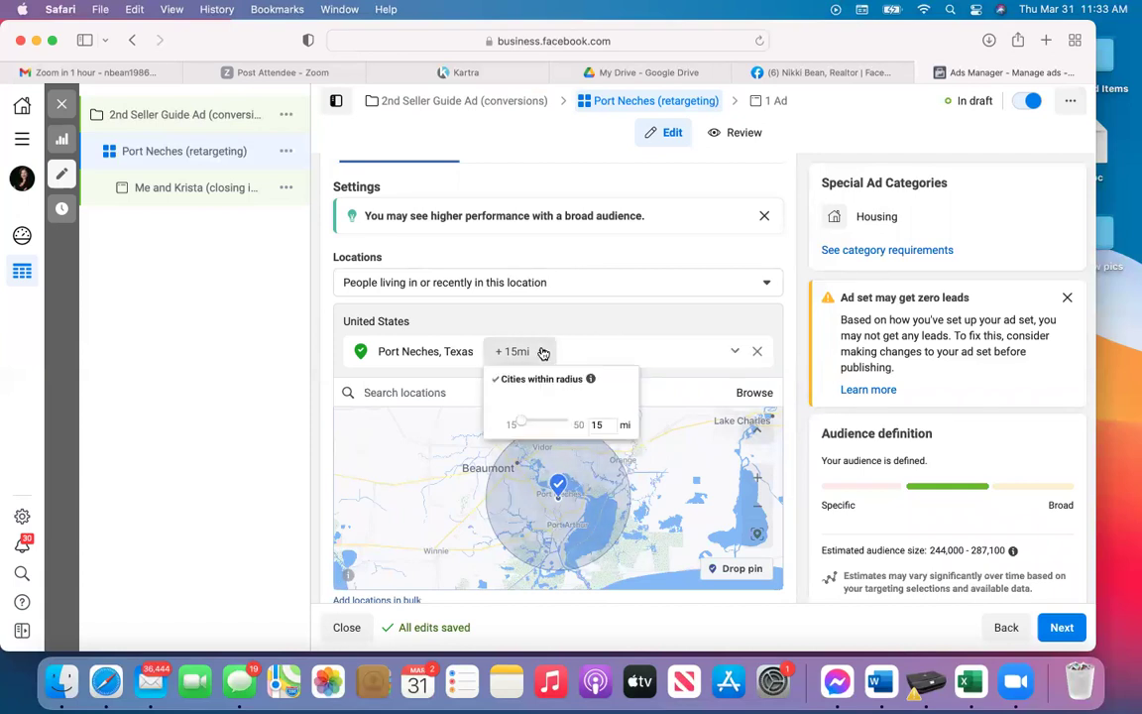
{"action": "double_click", "coordinate": [601, 424]}
{"action": "type", "text": "20"}
{"action": "key", "text": "Return"}
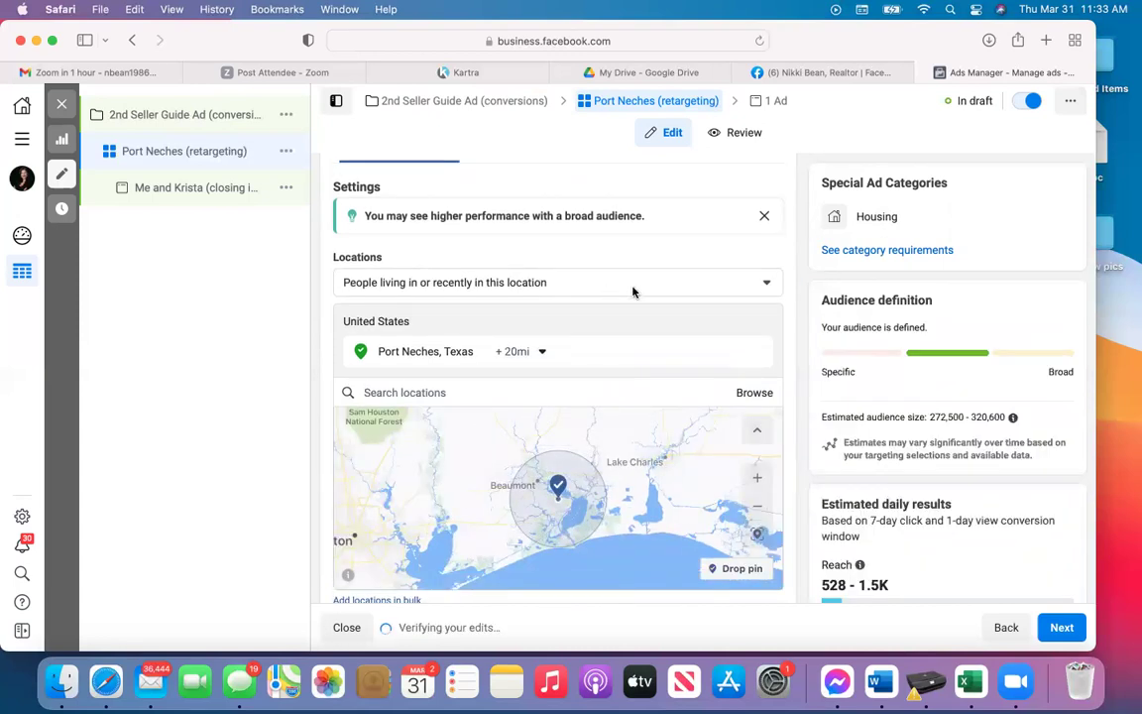
Rename the ad set as Port Neches 20mi (retargeting).
{"action": "scroll", "coordinate": [632, 291], "scroll_direction": "up", "scroll_amount": 15}
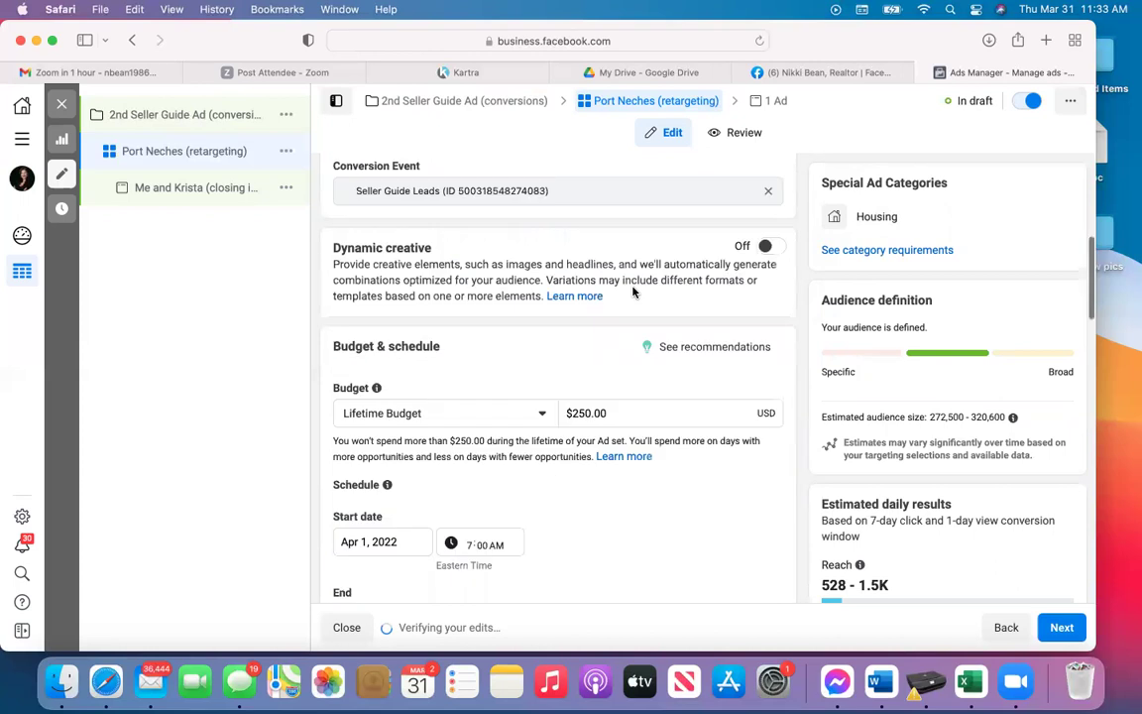
{"action": "left_click", "coordinate": [500, 216]}
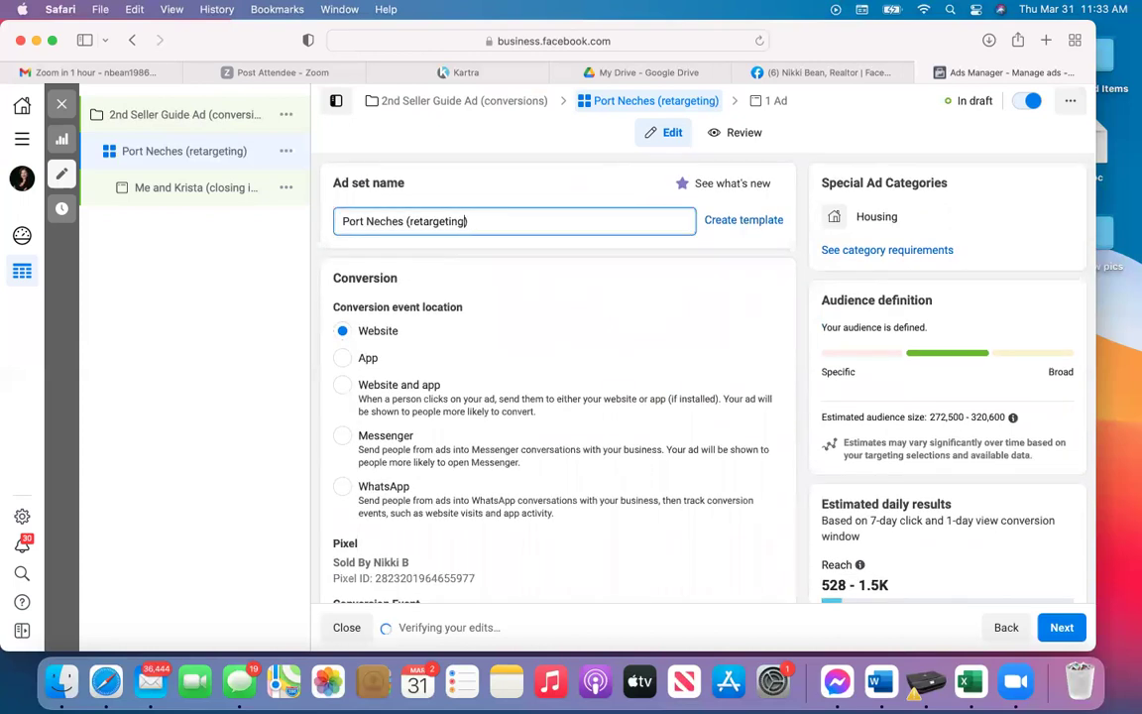
{"action": "type", "text": ","}
{"action": "key", "text": "BackSpace"}
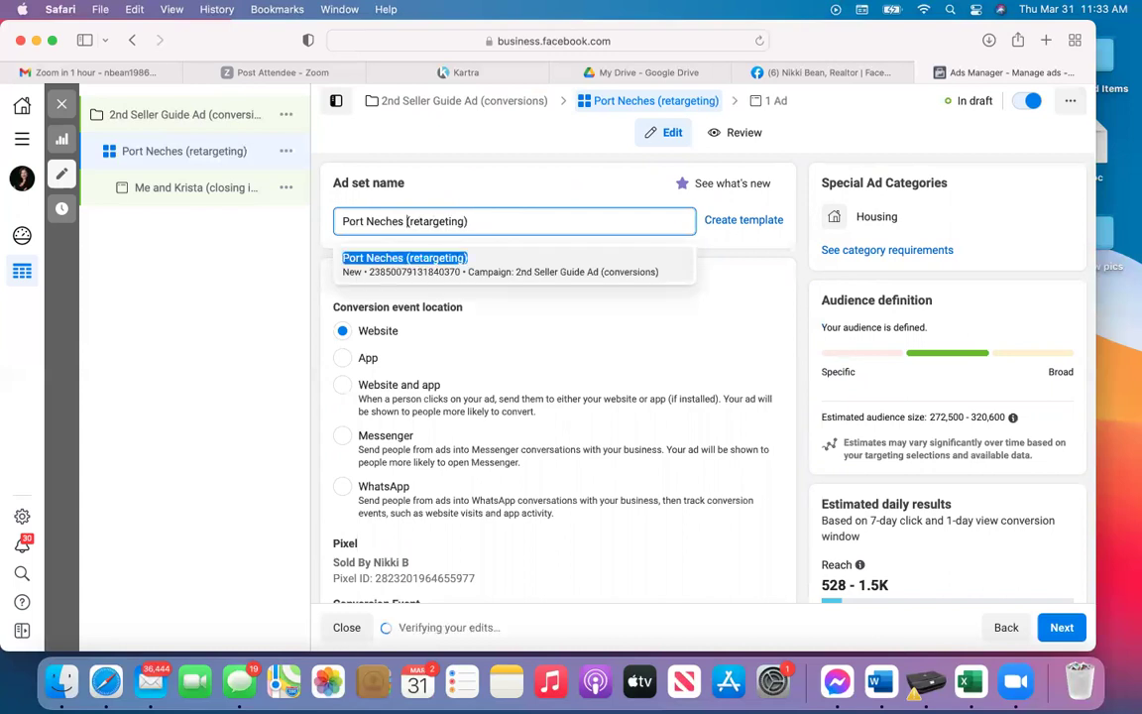
{"action": "type", "text": "20mi"}
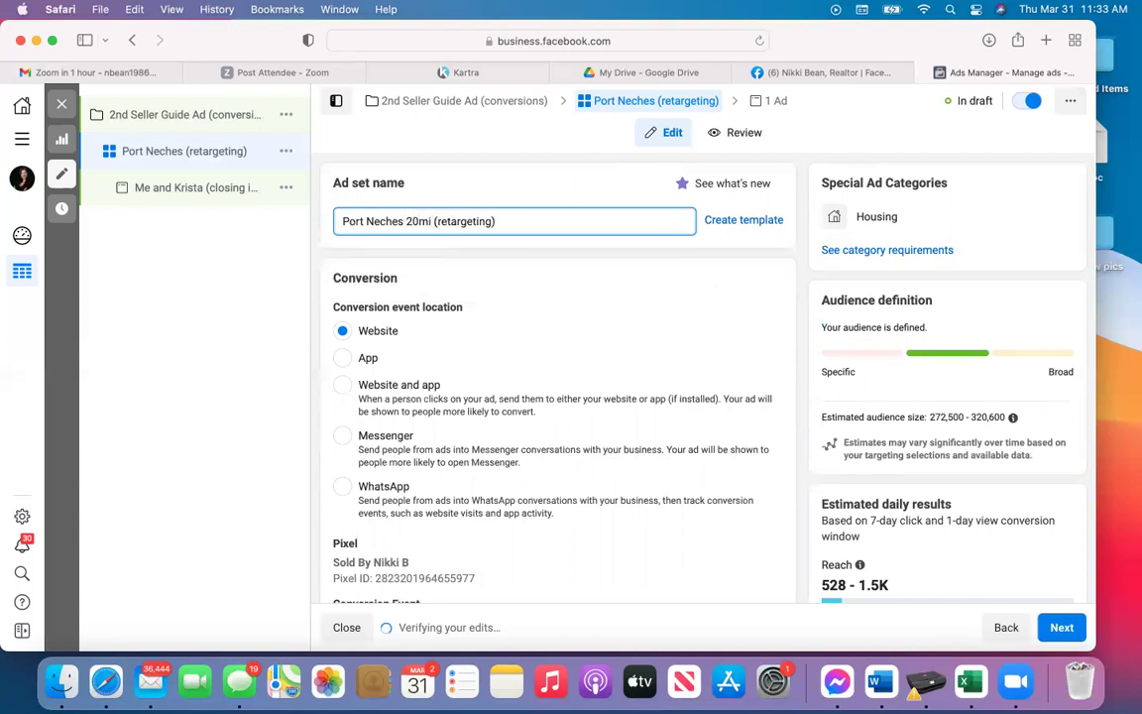
Restrict the audience's location targeting to people living in this location.
{"action": "scroll", "coordinate": [656, 239], "scroll_direction": "down", "scroll_amount": 10}
{"action": "scroll", "coordinate": [657, 237], "scroll_direction": "up", "scroll_amount": 4}
{"action": "scroll", "coordinate": [634, 306], "scroll_direction": "up", "scroll_amount": 3}
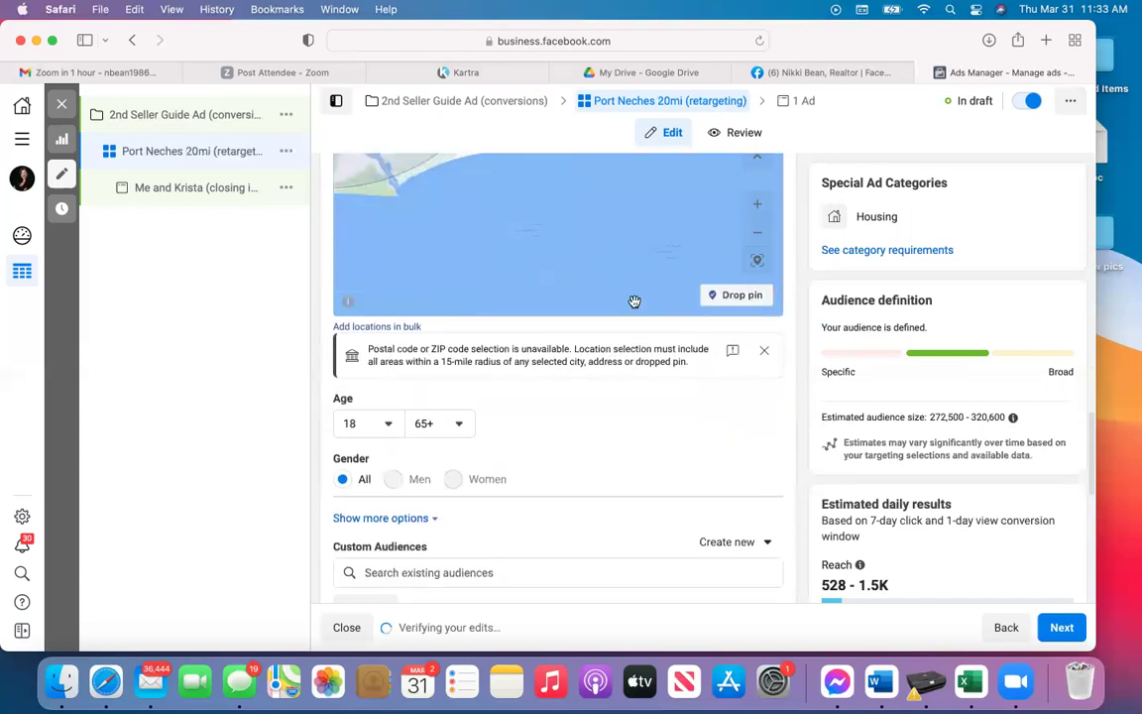
{"action": "scroll", "coordinate": [609, 449], "scroll_direction": "up", "scroll_amount": 3}
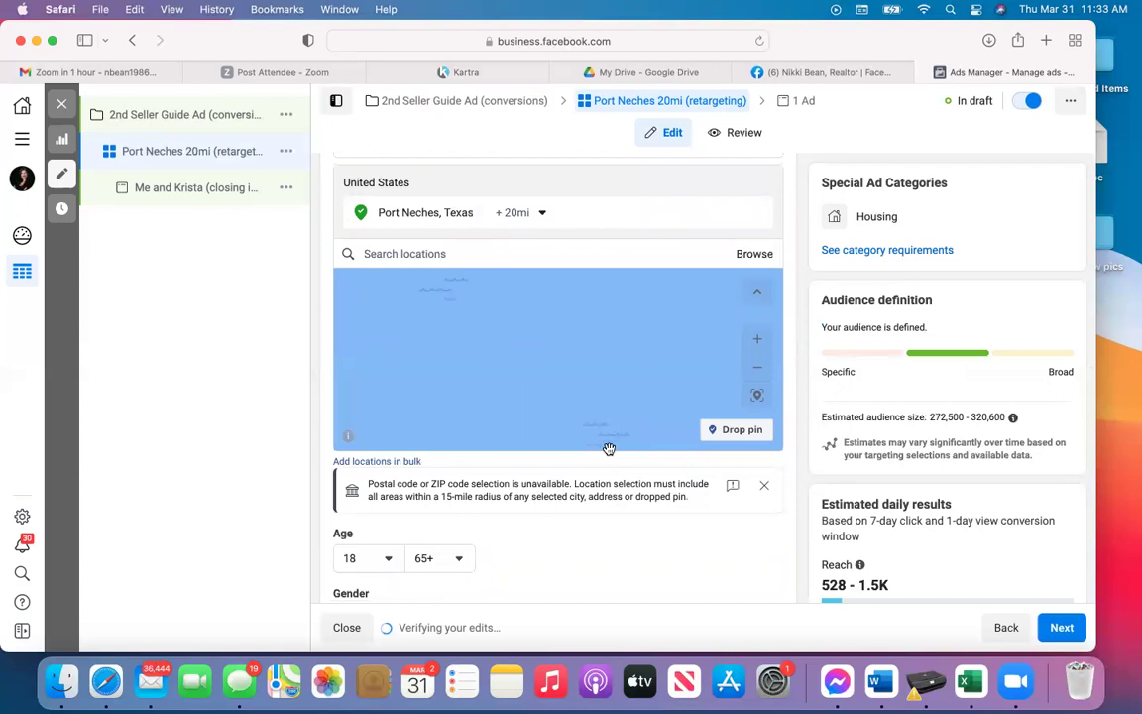
{"action": "scroll", "coordinate": [592, 525], "scroll_direction": "up", "scroll_amount": 4}
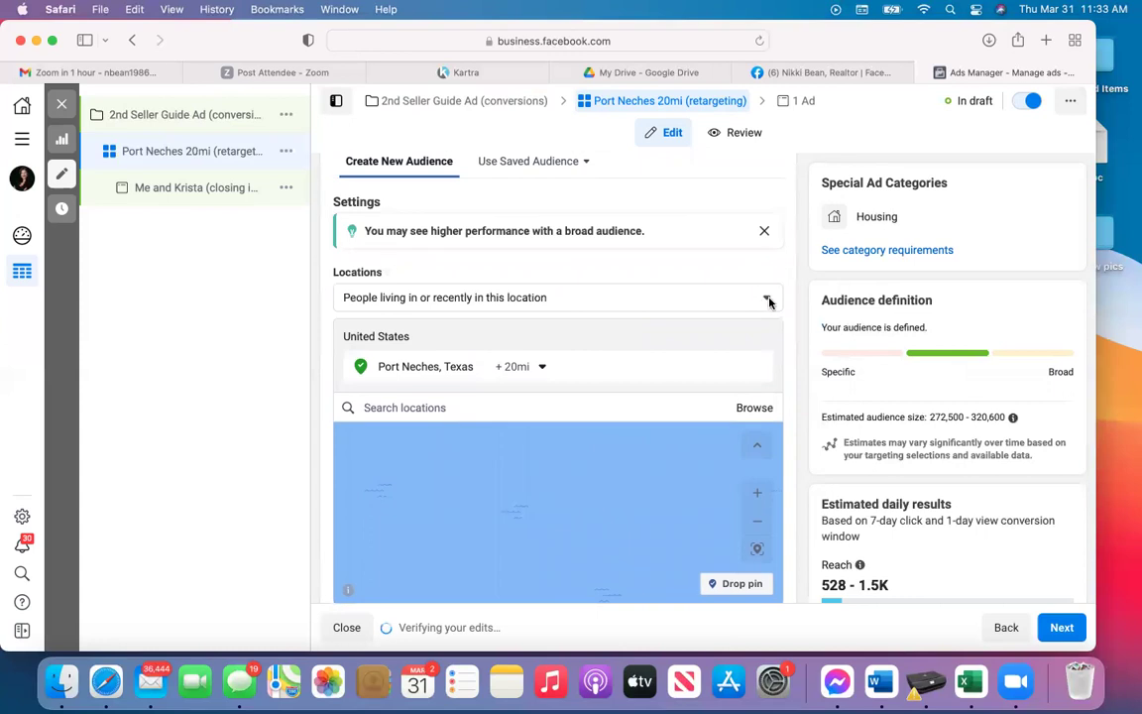
{"action": "left_click", "coordinate": [768, 300]}
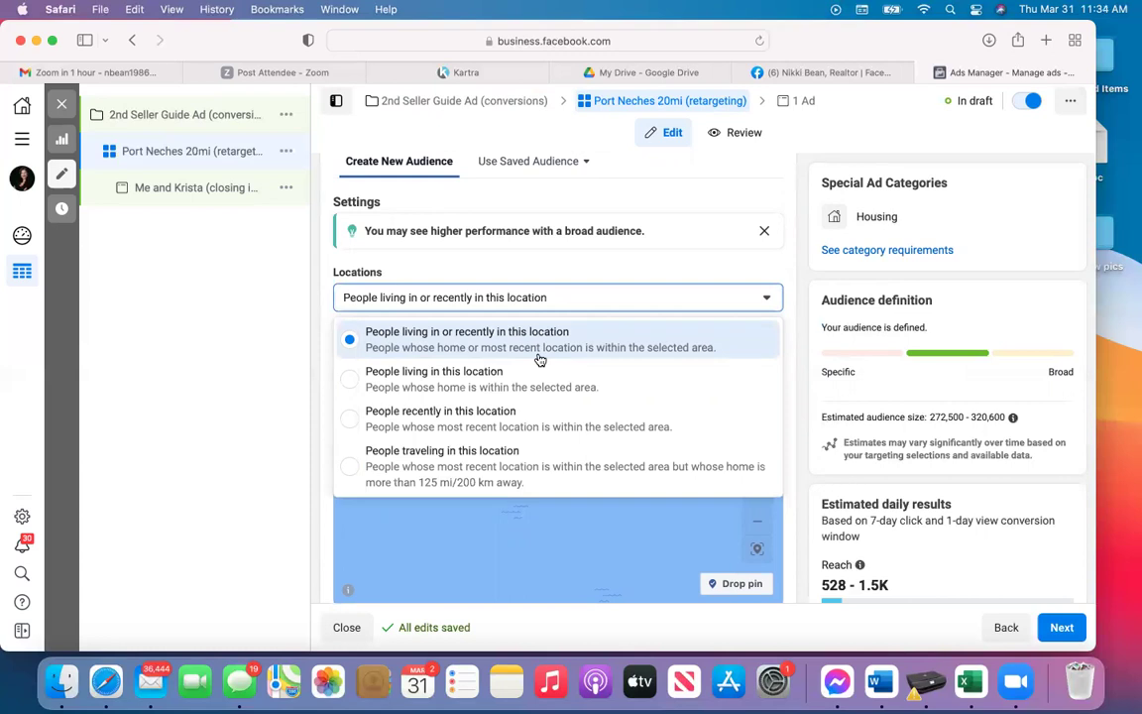
{"action": "left_click", "coordinate": [353, 383]}
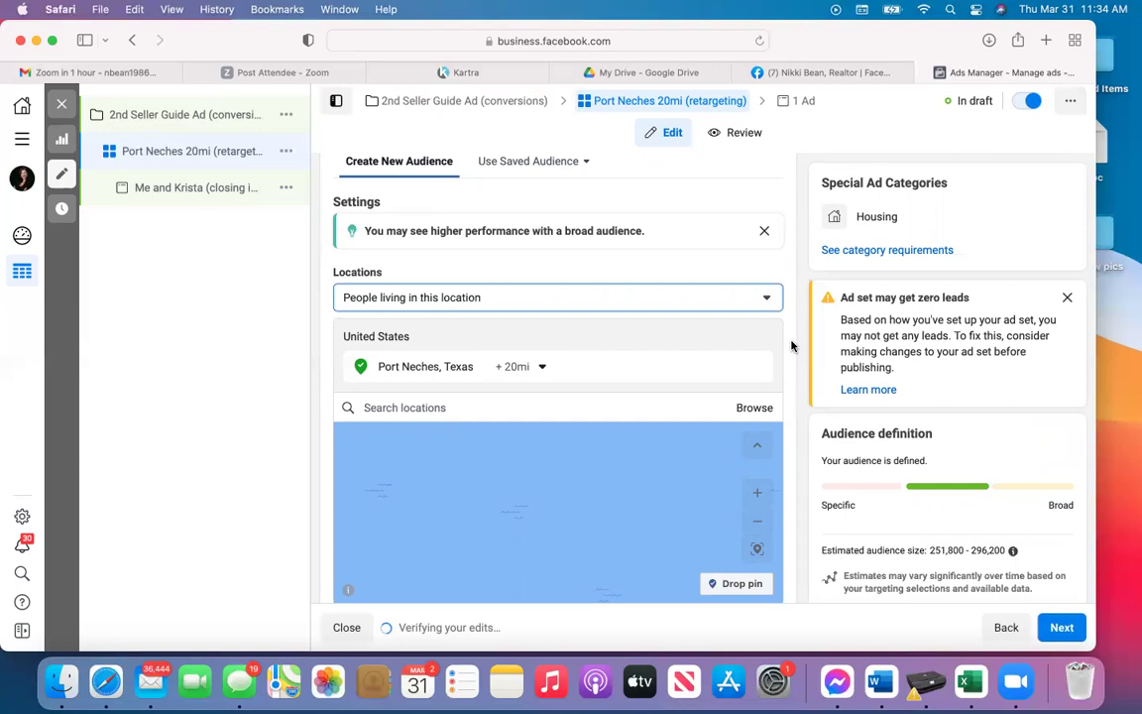
{"action": "left_click", "coordinate": [767, 298]}
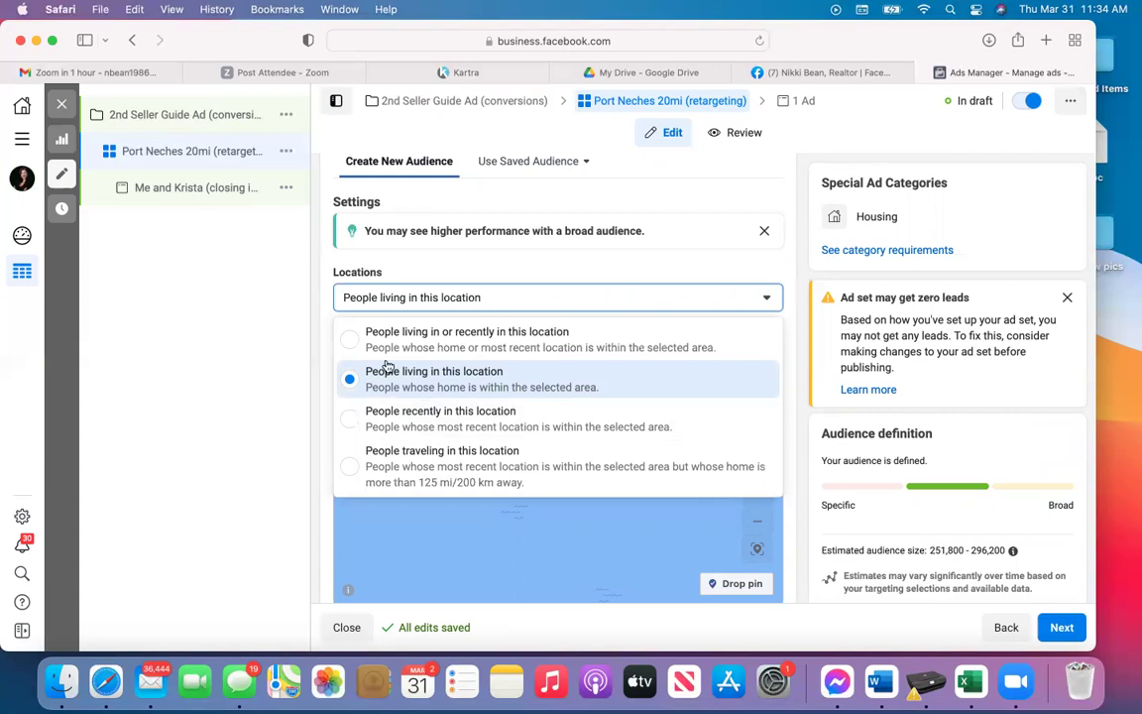
{"action": "left_click", "coordinate": [351, 379]}
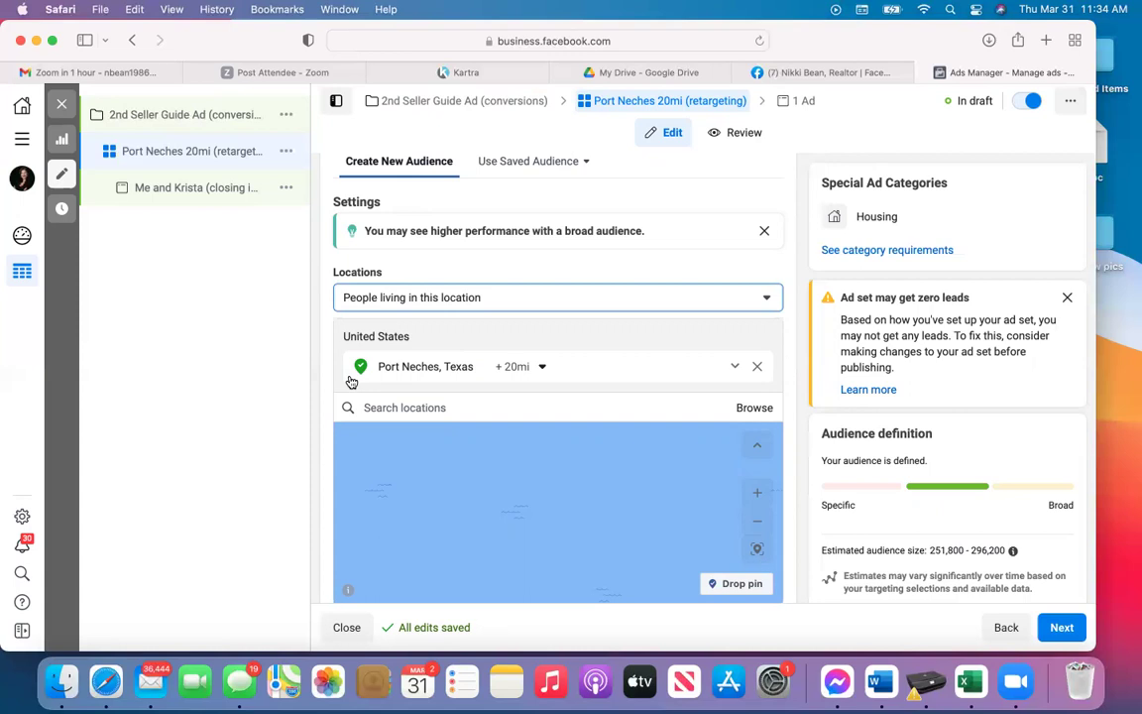
Include the custom audiences Seller Guide Page Visitors (only) and People who engaged with any post or ad.
{"action": "scroll", "coordinate": [343, 399], "scroll_direction": "down", "scroll_amount": 3}
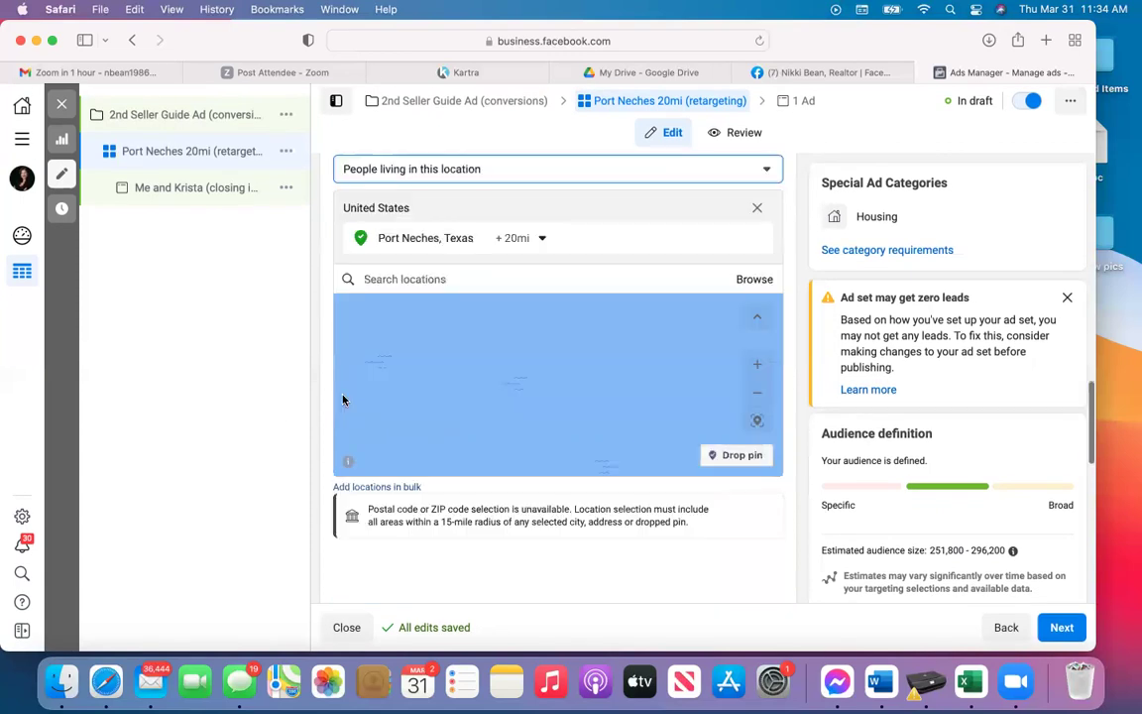
{"action": "scroll", "coordinate": [343, 400], "scroll_direction": "down", "scroll_amount": 5}
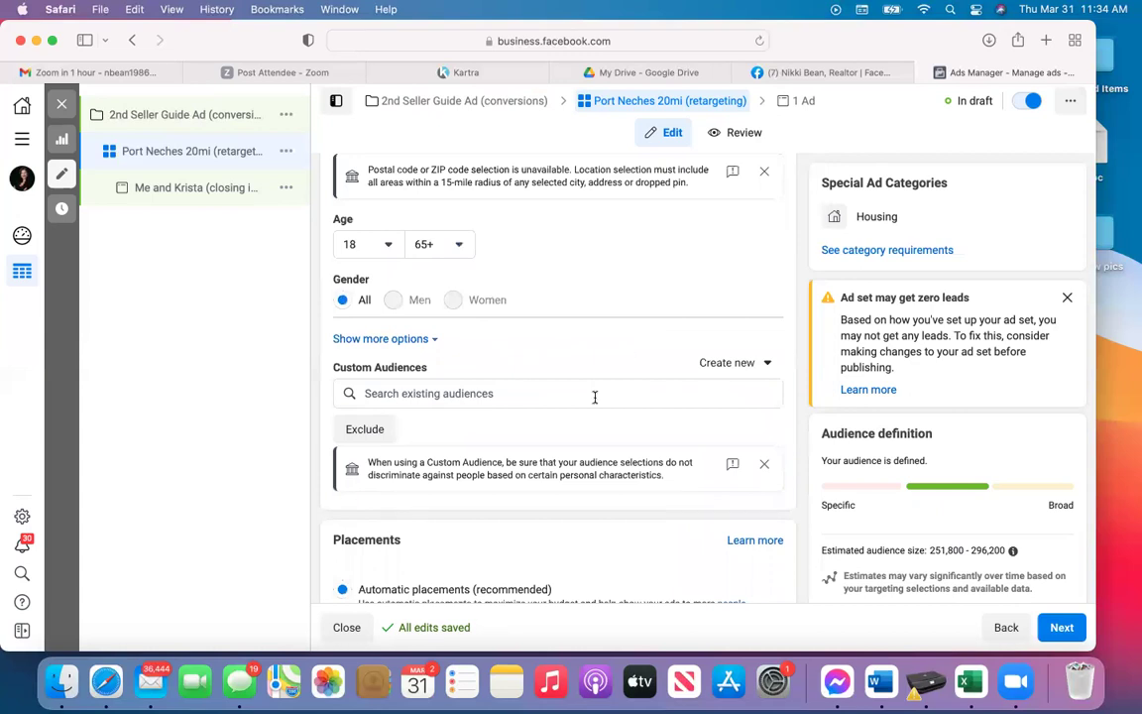
{"action": "left_click", "coordinate": [459, 396]}
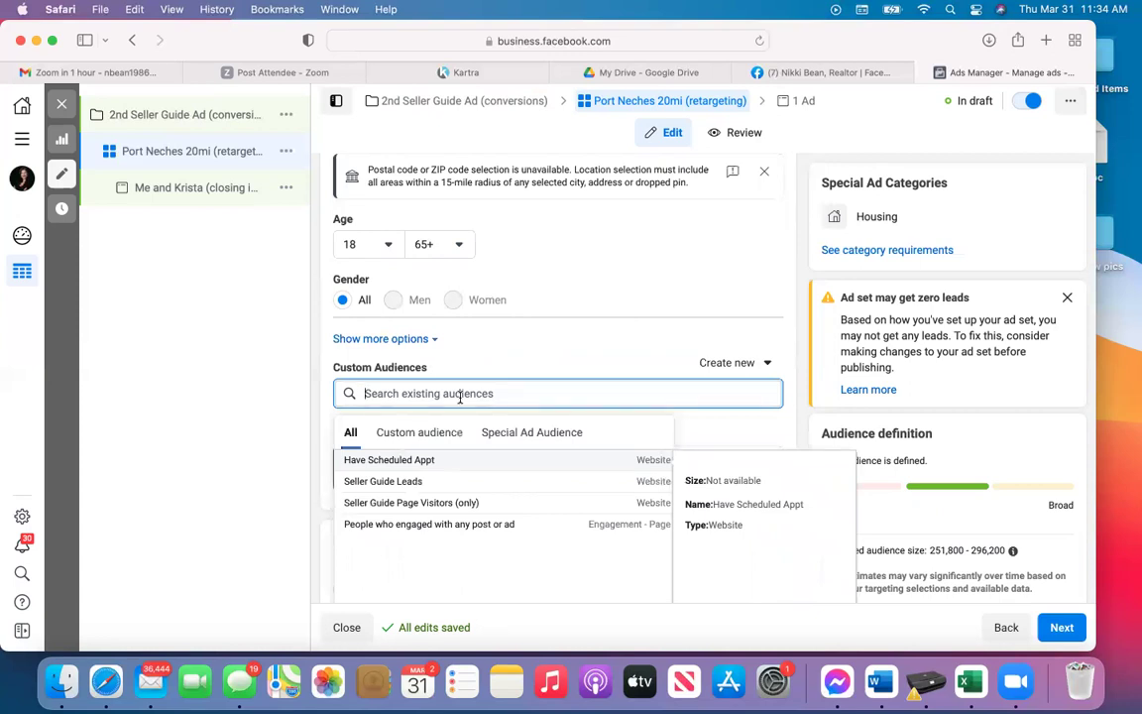
{"action": "left_click", "coordinate": [429, 503]}
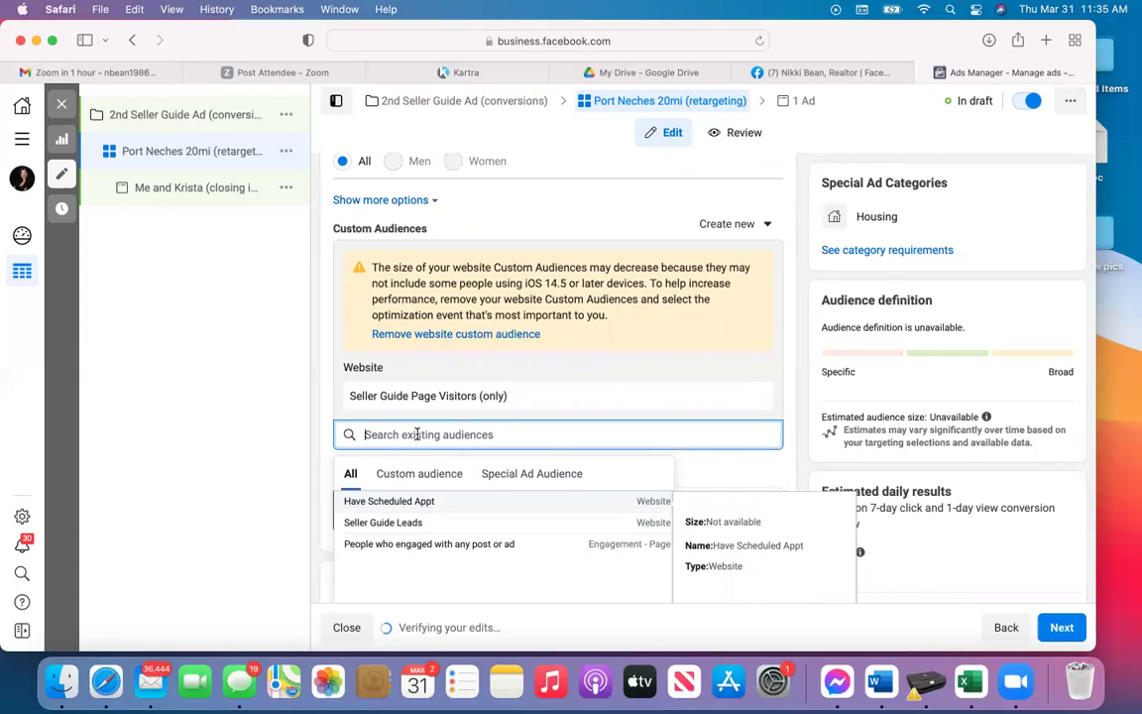
{"action": "left_click", "coordinate": [403, 543]}
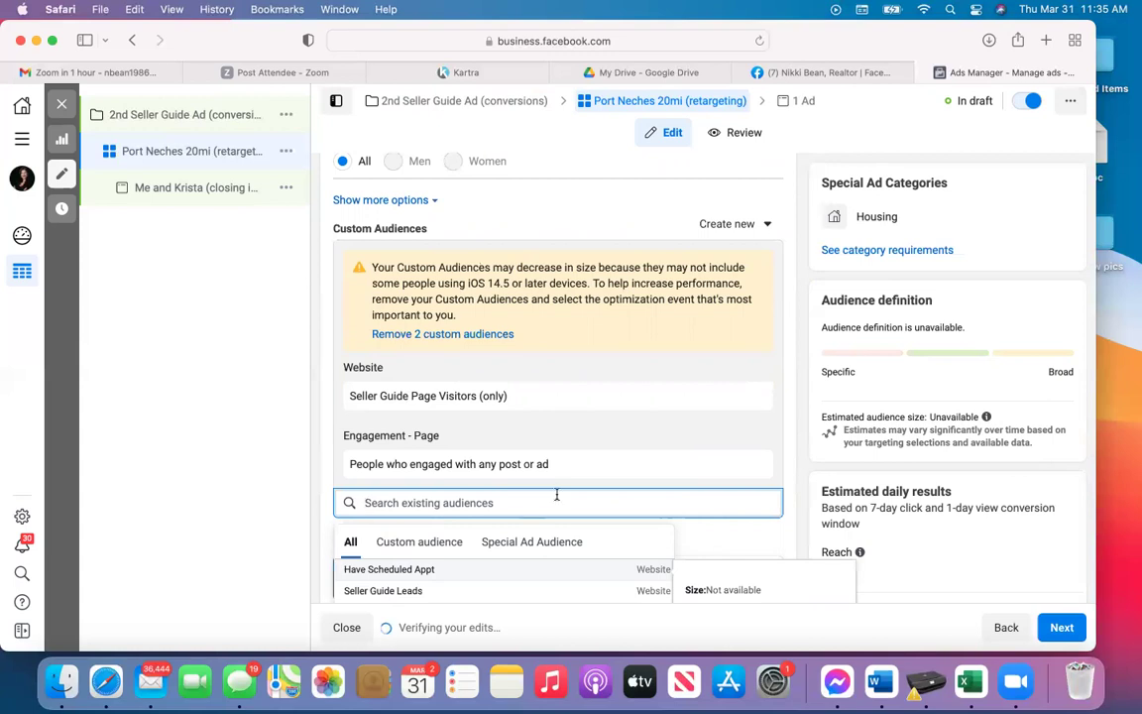
{"action": "left_click", "coordinate": [799, 515]}
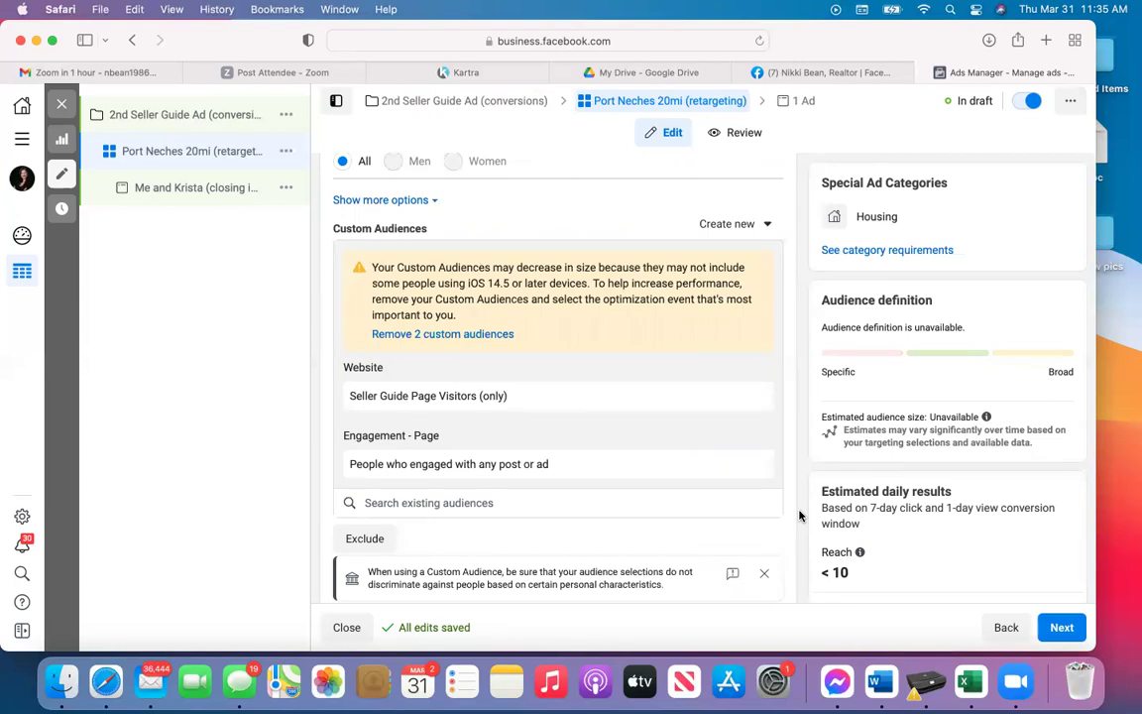
Exclude the Seller Guide Leads custom audience from the ad set.
{"action": "scroll", "coordinate": [799, 515], "scroll_direction": "down", "scroll_amount": 3}
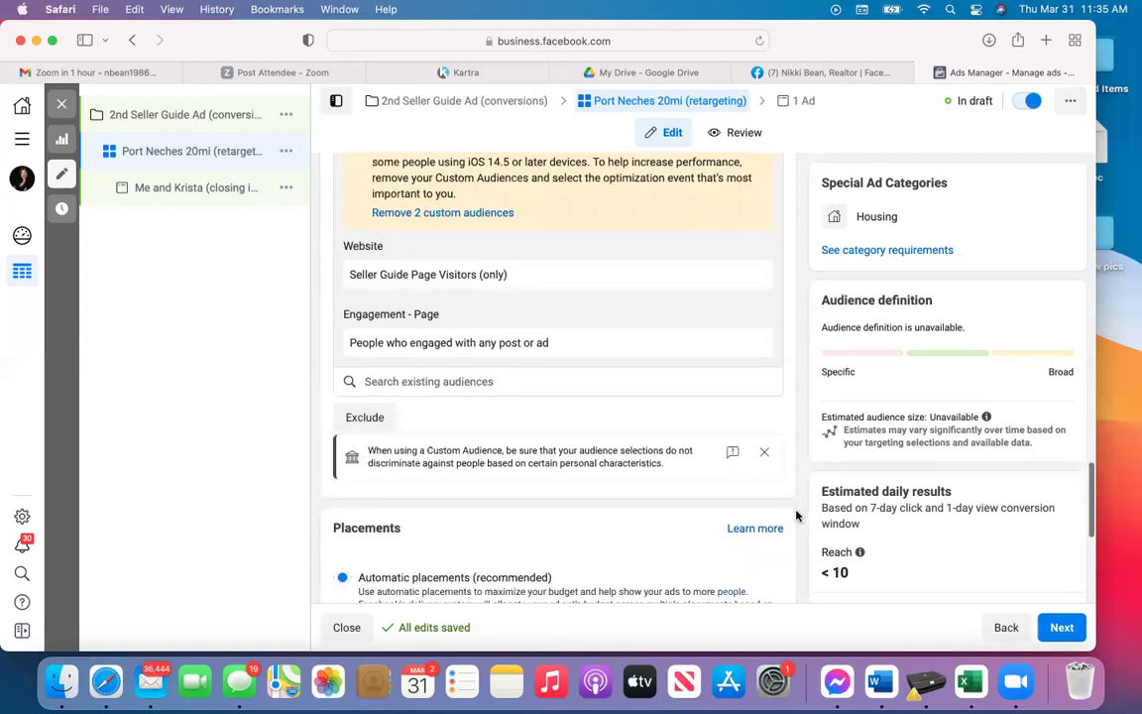
{"action": "left_click", "coordinate": [362, 416]}
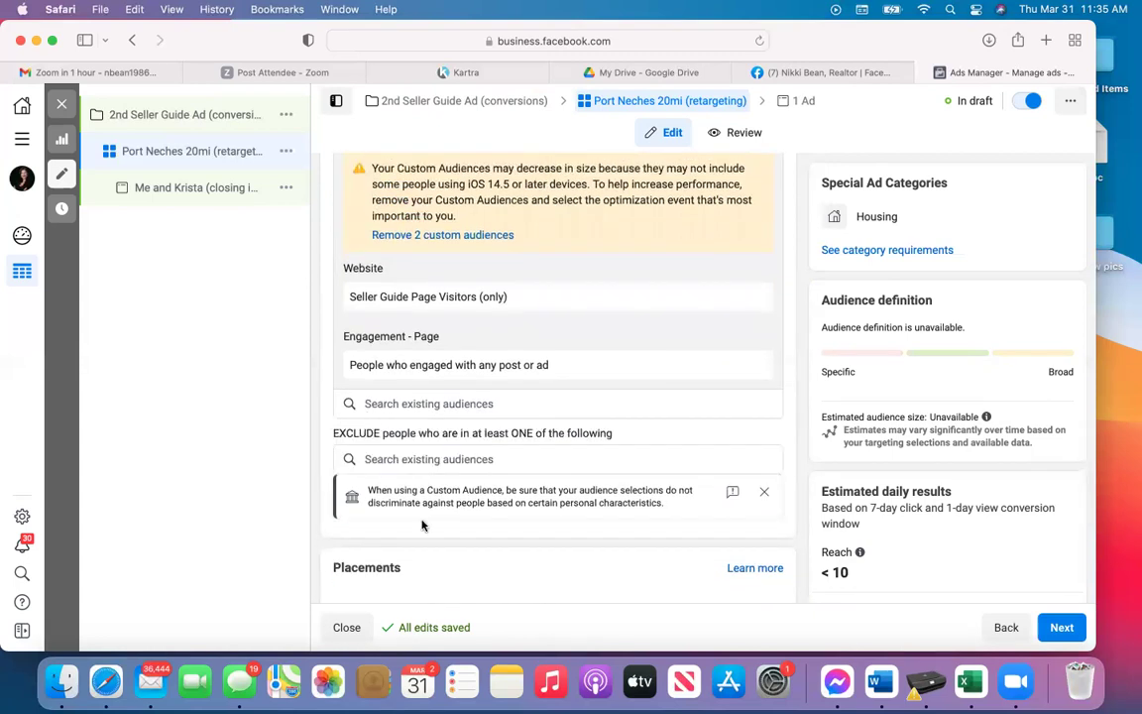
{"action": "left_click", "coordinate": [417, 459]}
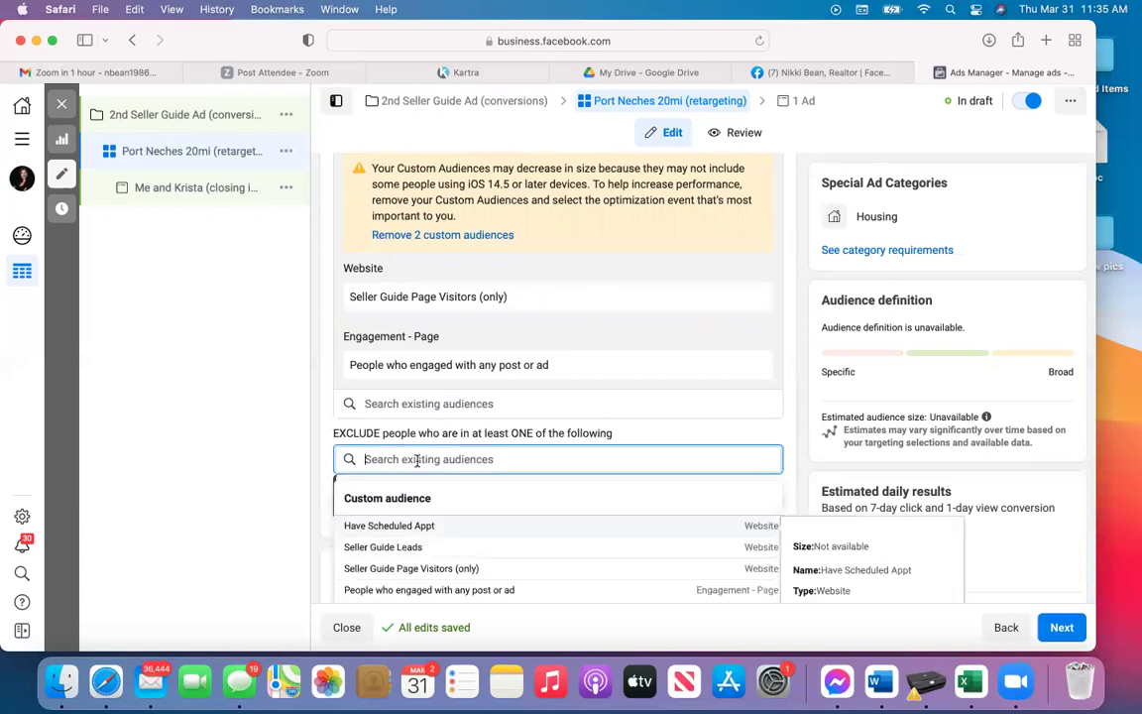
{"action": "left_click", "coordinate": [401, 546]}
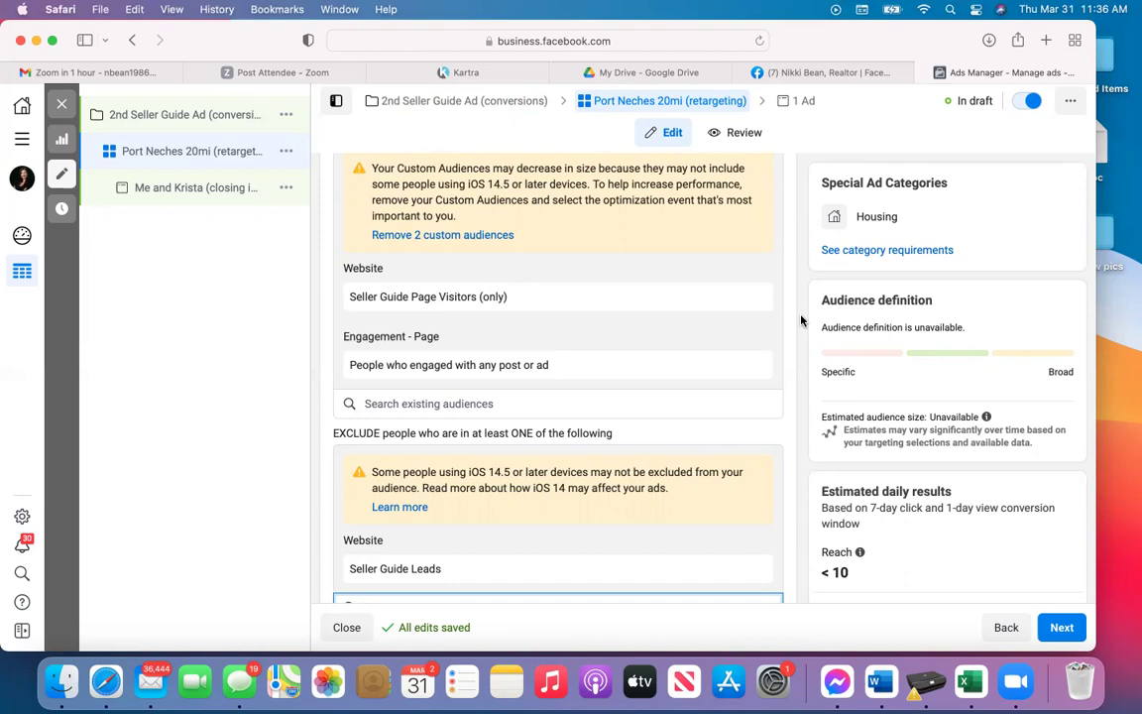
{"action": "scroll", "coordinate": [801, 320], "scroll_direction": "down", "scroll_amount": 8}
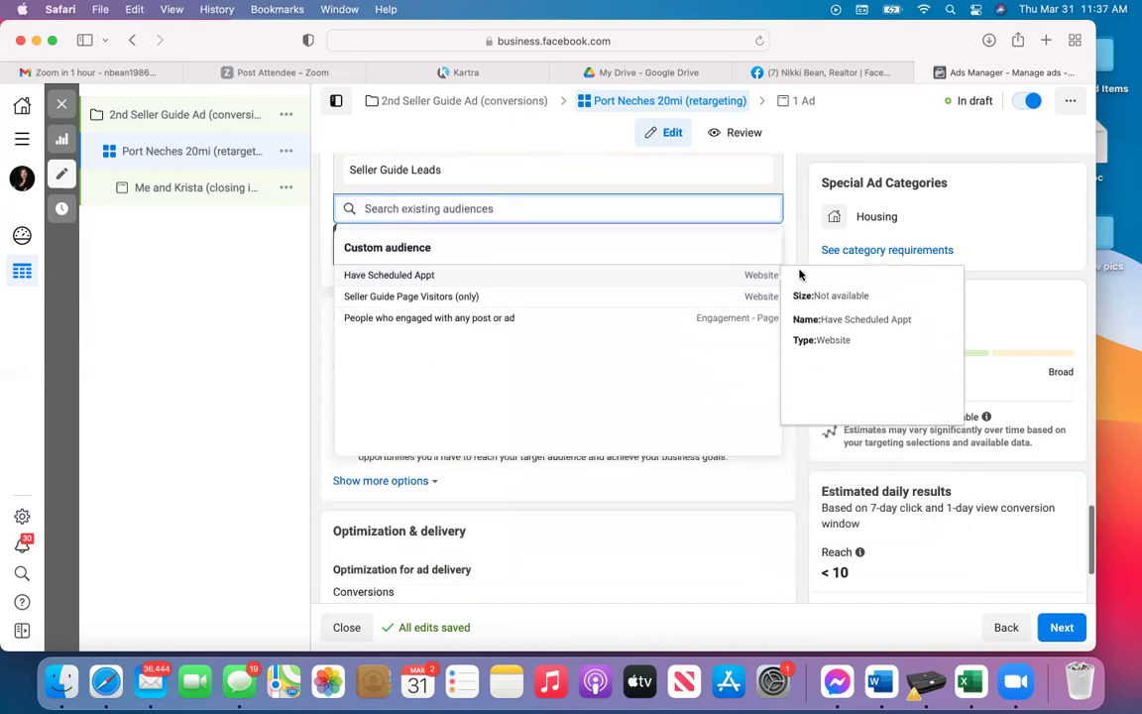
{"action": "left_click", "coordinate": [794, 220]}
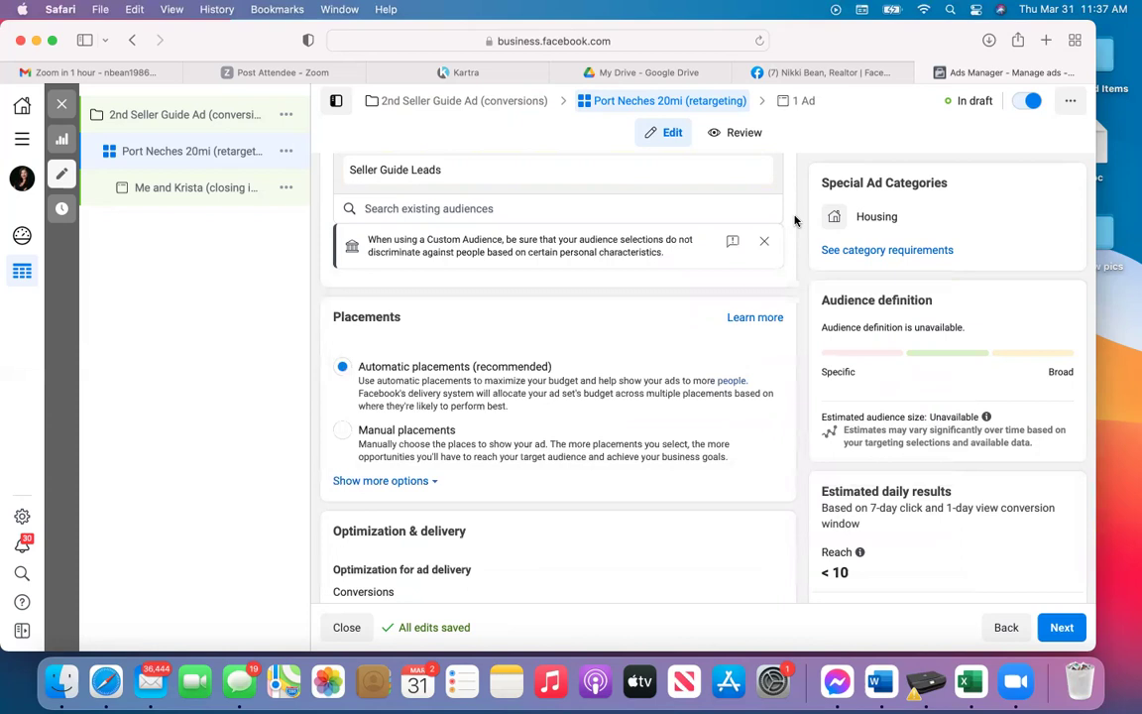
Switch the ad set to manual placements and remove the Instagram, Messenger and Audience network platforms.
{"action": "scroll", "coordinate": [794, 220], "scroll_direction": "up", "scroll_amount": 2}
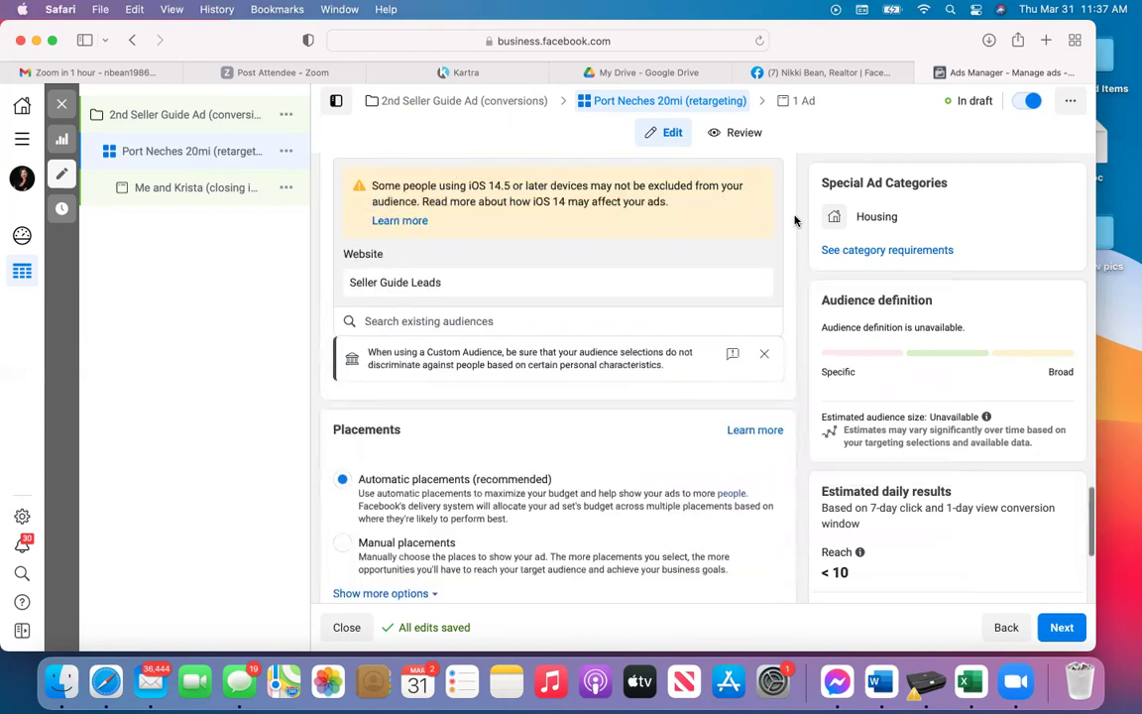
{"action": "scroll", "coordinate": [794, 220], "scroll_direction": "up", "scroll_amount": 3}
{"action": "scroll", "coordinate": [794, 221], "scroll_direction": "down", "scroll_amount": 5}
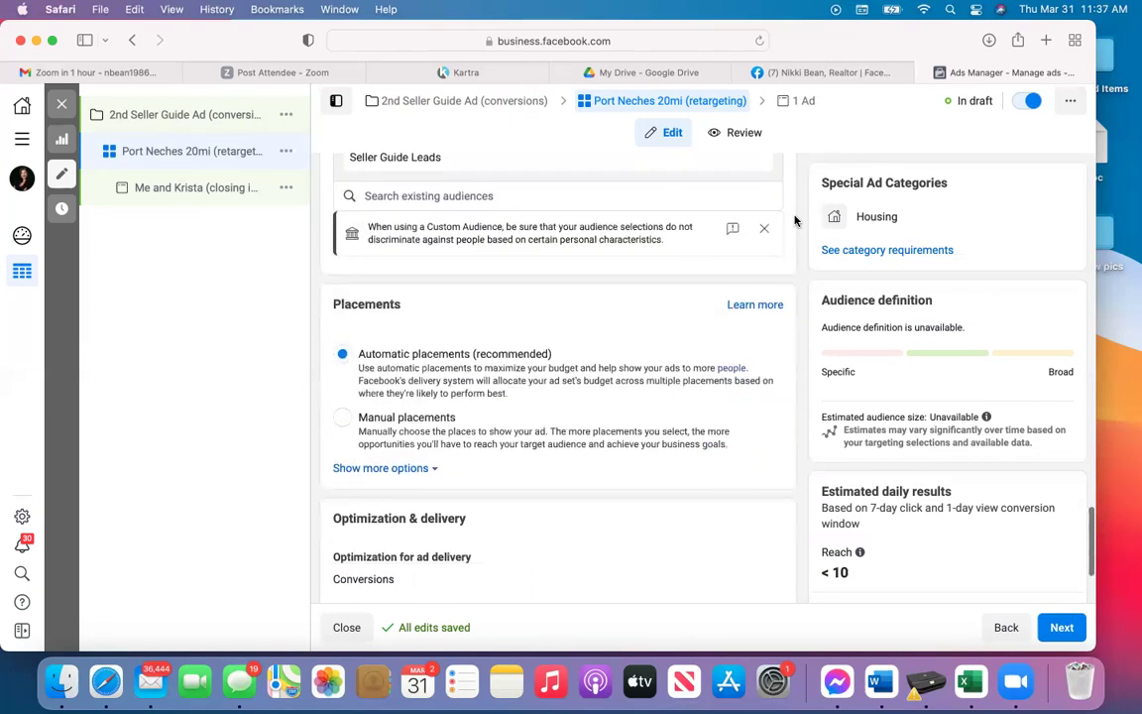
{"action": "scroll", "coordinate": [794, 220], "scroll_direction": "down", "scroll_amount": 3}
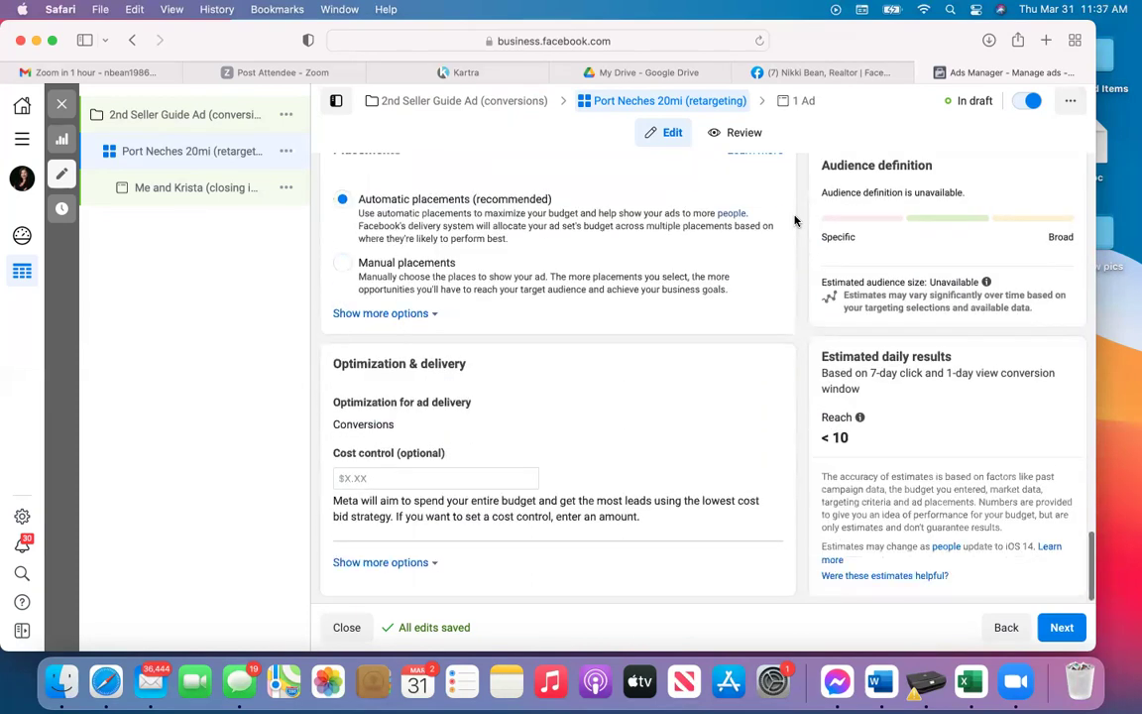
{"action": "left_click", "coordinate": [342, 265]}
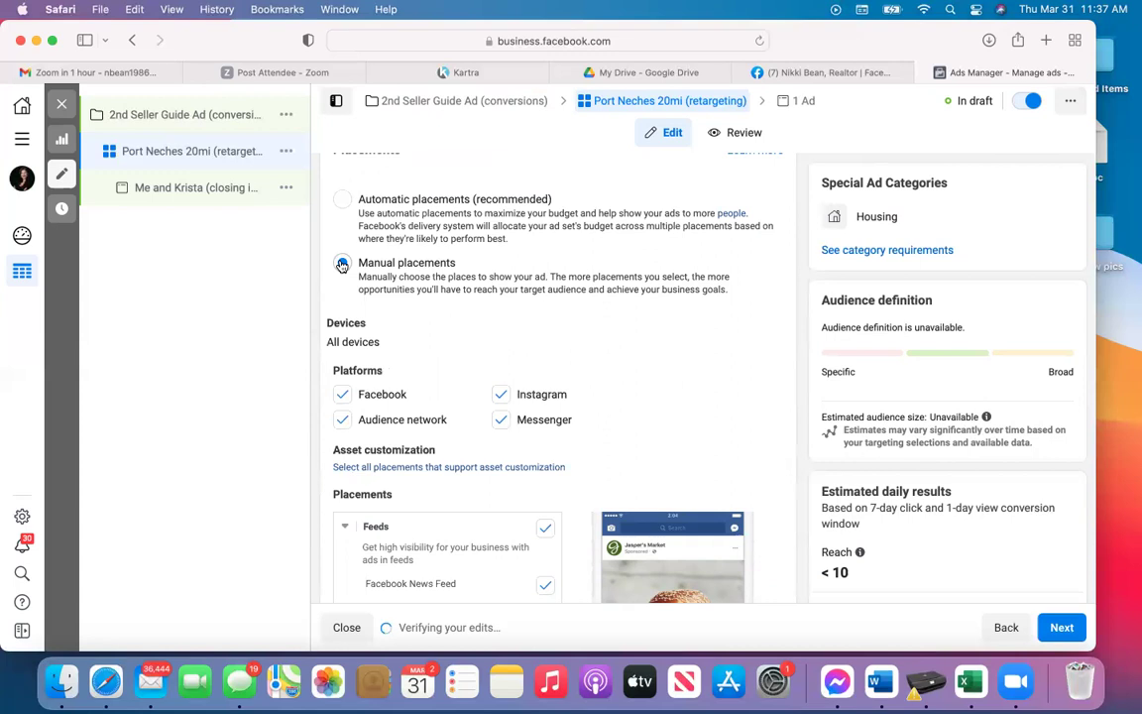
{"action": "scroll", "coordinate": [342, 266], "scroll_direction": "down", "scroll_amount": 3}
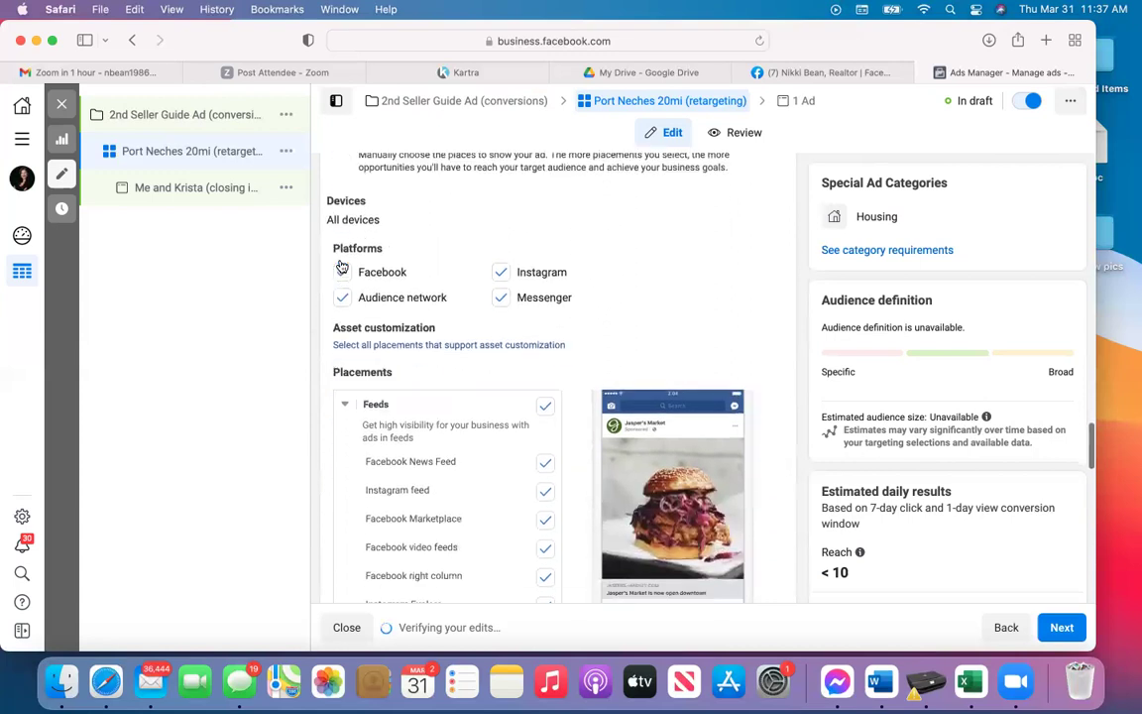
{"action": "left_click", "coordinate": [502, 251]}
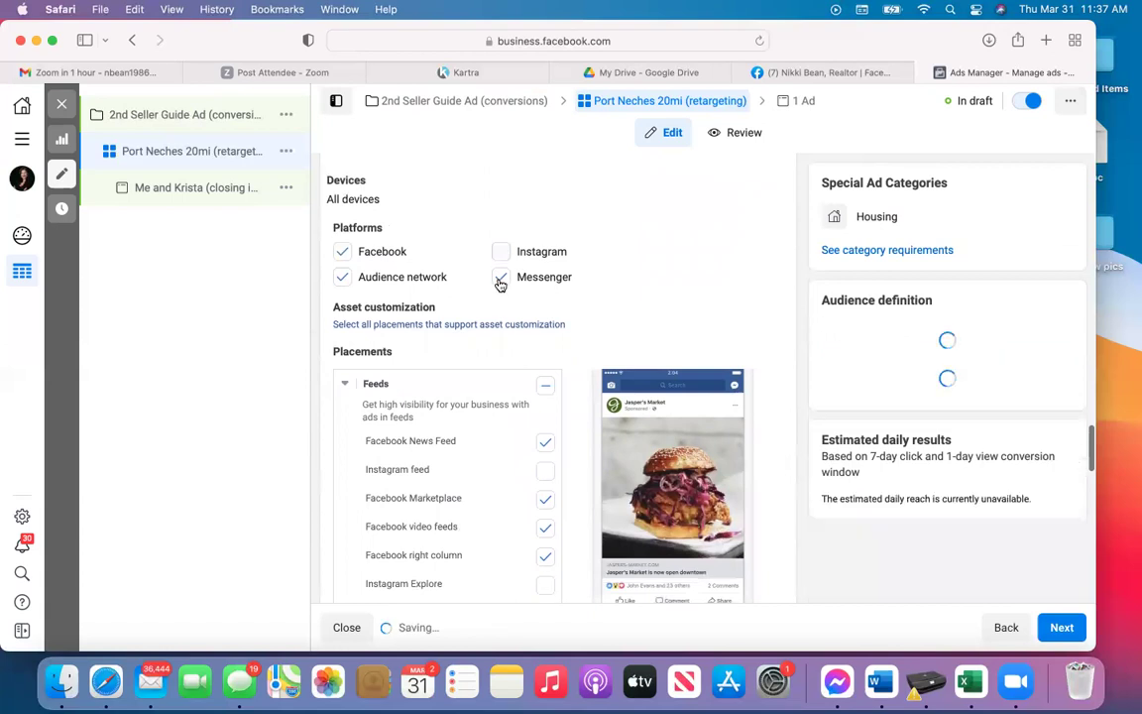
{"action": "left_click", "coordinate": [501, 280]}
{"action": "left_click", "coordinate": [341, 278]}
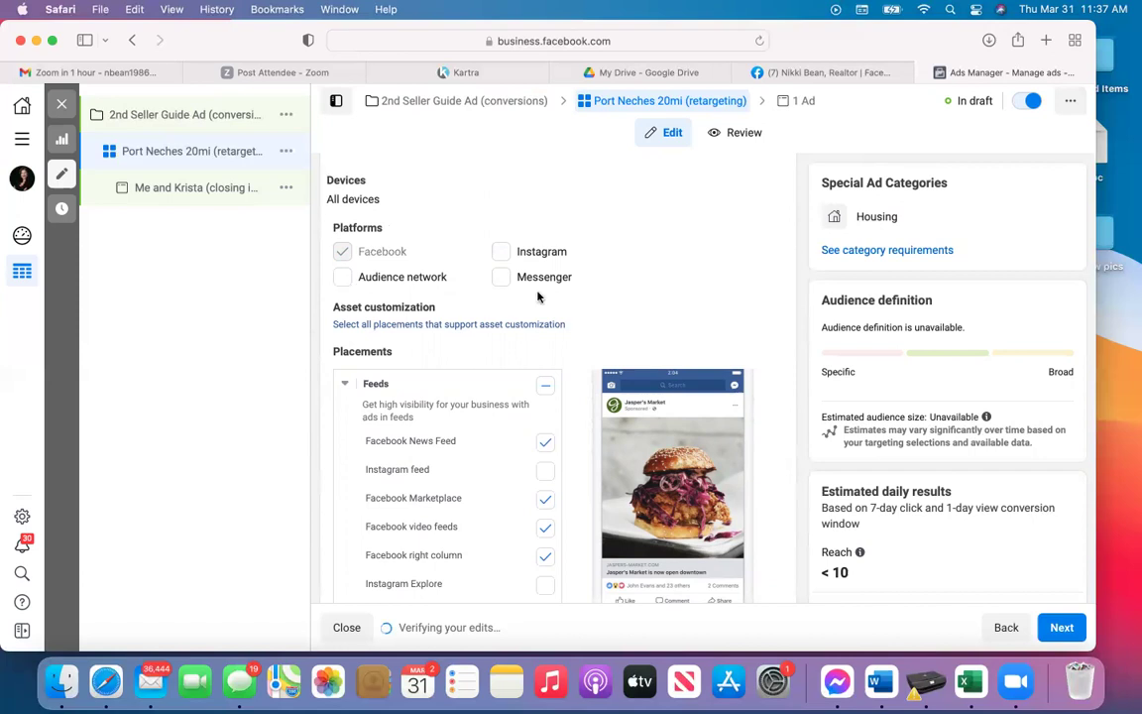
Exclude Facebook video feeds, right column, Groups feed and Business Explore from the feed placements.
{"action": "scroll", "coordinate": [612, 314], "scroll_direction": "down", "scroll_amount": 2}
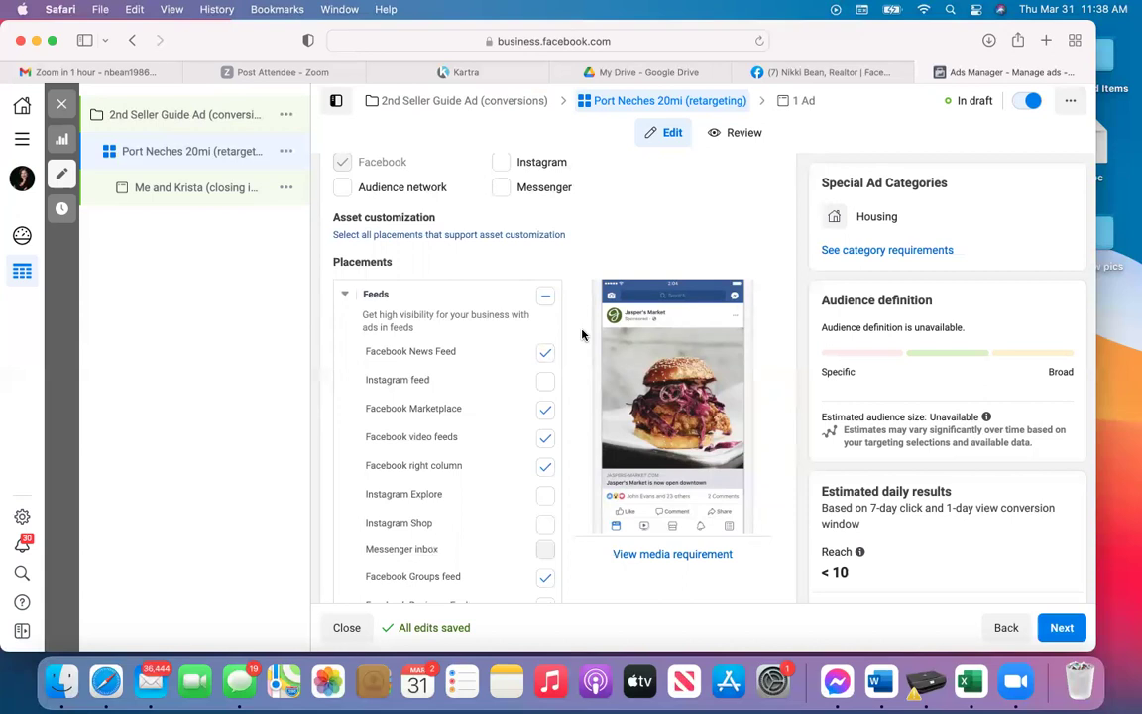
{"action": "scroll", "coordinate": [581, 335], "scroll_direction": "down", "scroll_amount": 2}
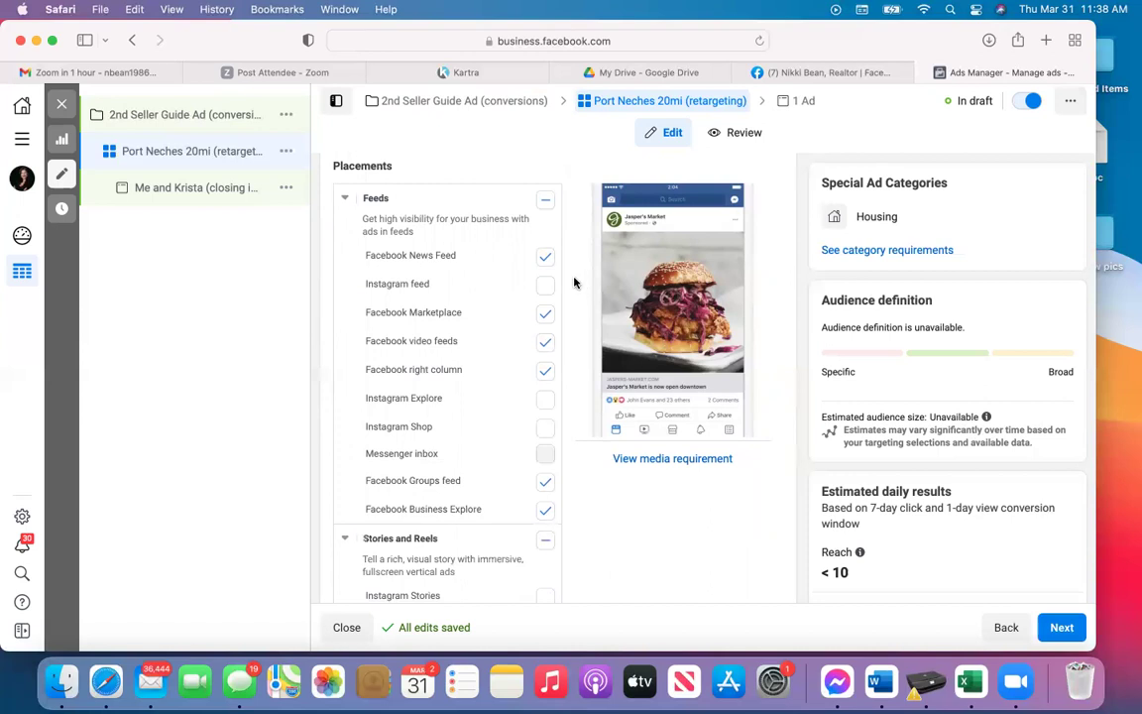
{"action": "left_click", "coordinate": [545, 344]}
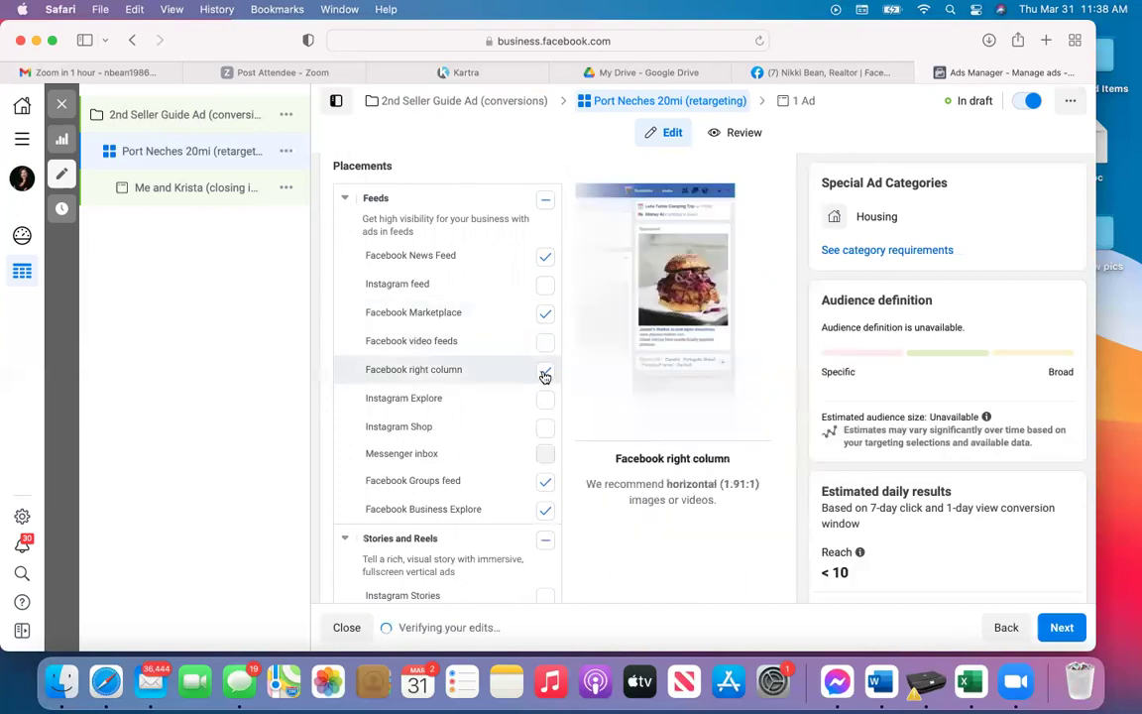
{"action": "left_click", "coordinate": [545, 485]}
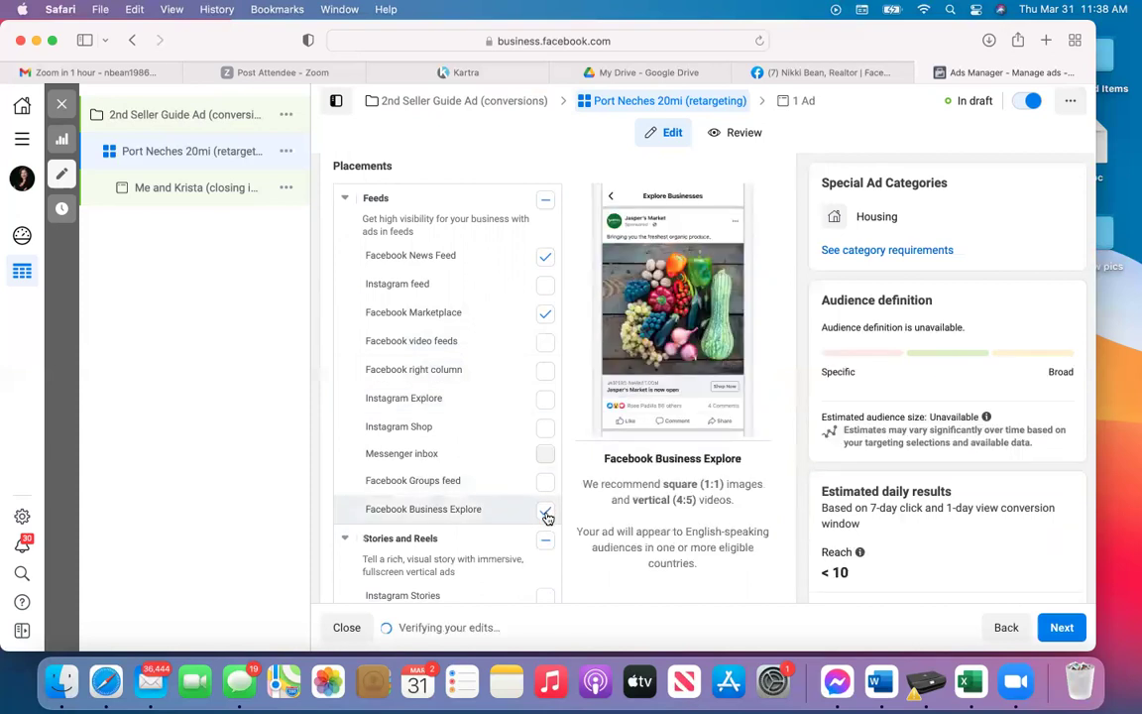
{"action": "left_click", "coordinate": [545, 514]}
{"action": "scroll", "coordinate": [528, 458], "scroll_direction": "down", "scroll_amount": 5}
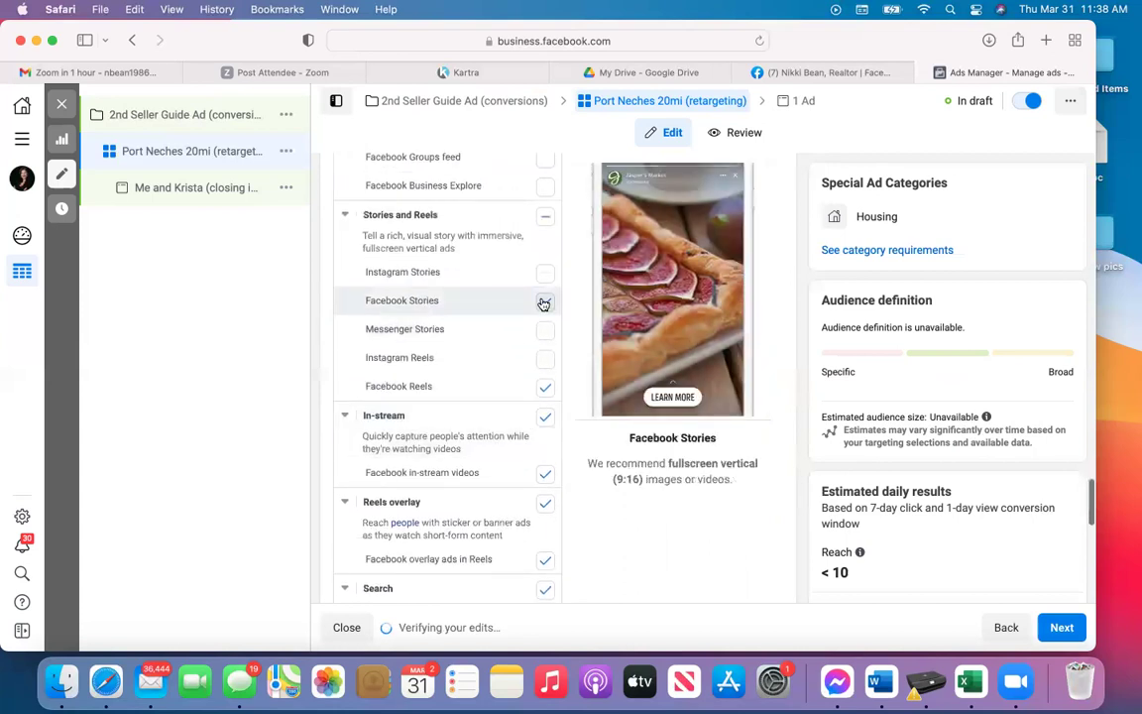
Exclude the Facebook Stories, Facebook Reels and Facebook in-stream videos placements from the ad set.
{"action": "left_click", "coordinate": [544, 301]}
{"action": "left_click", "coordinate": [549, 386]}
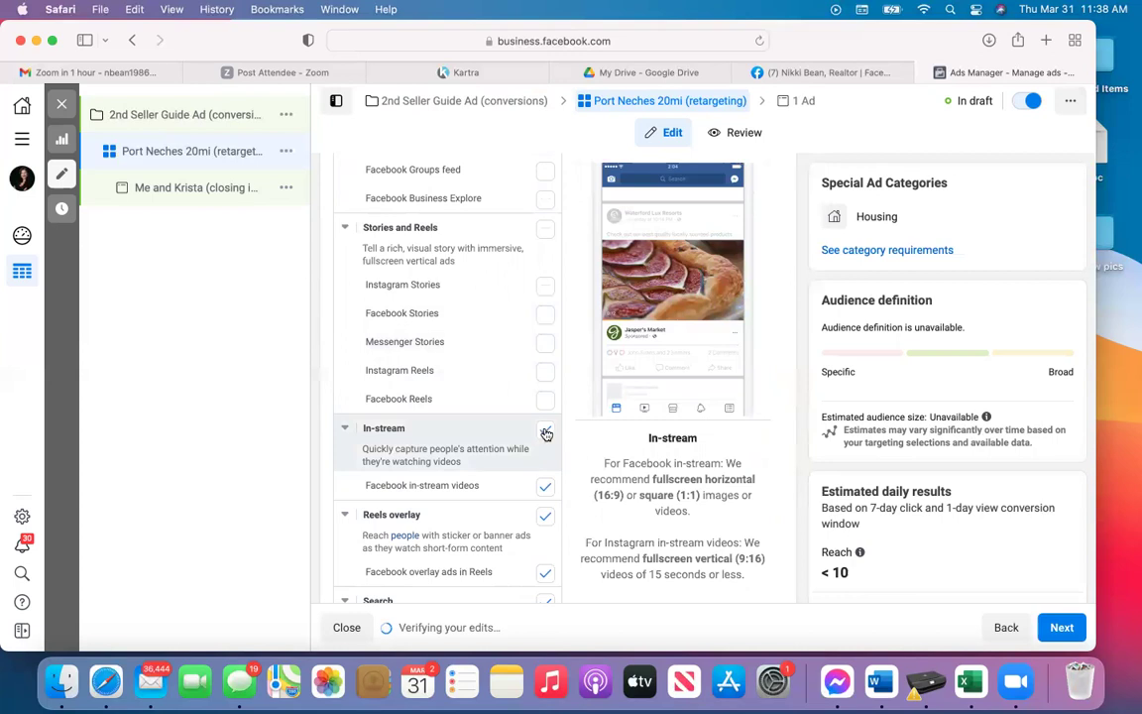
{"action": "scroll", "coordinate": [545, 434], "scroll_direction": "down", "scroll_amount": 3}
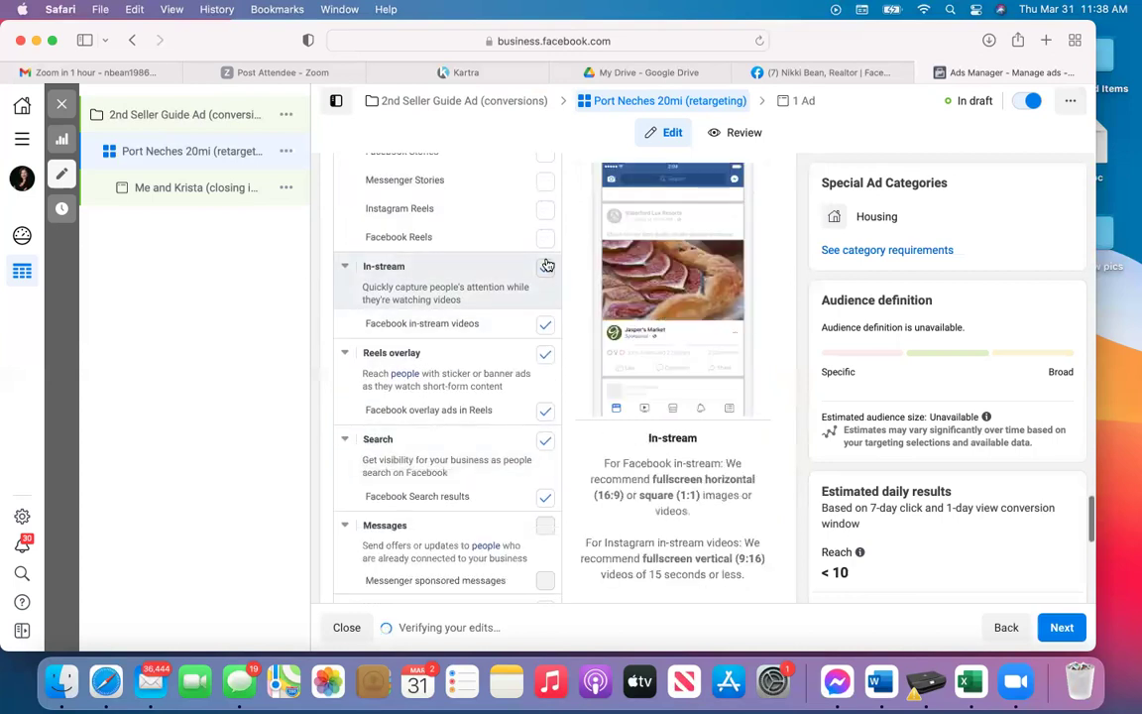
{"action": "left_click", "coordinate": [545, 327]}
{"action": "left_click", "coordinate": [545, 327]}
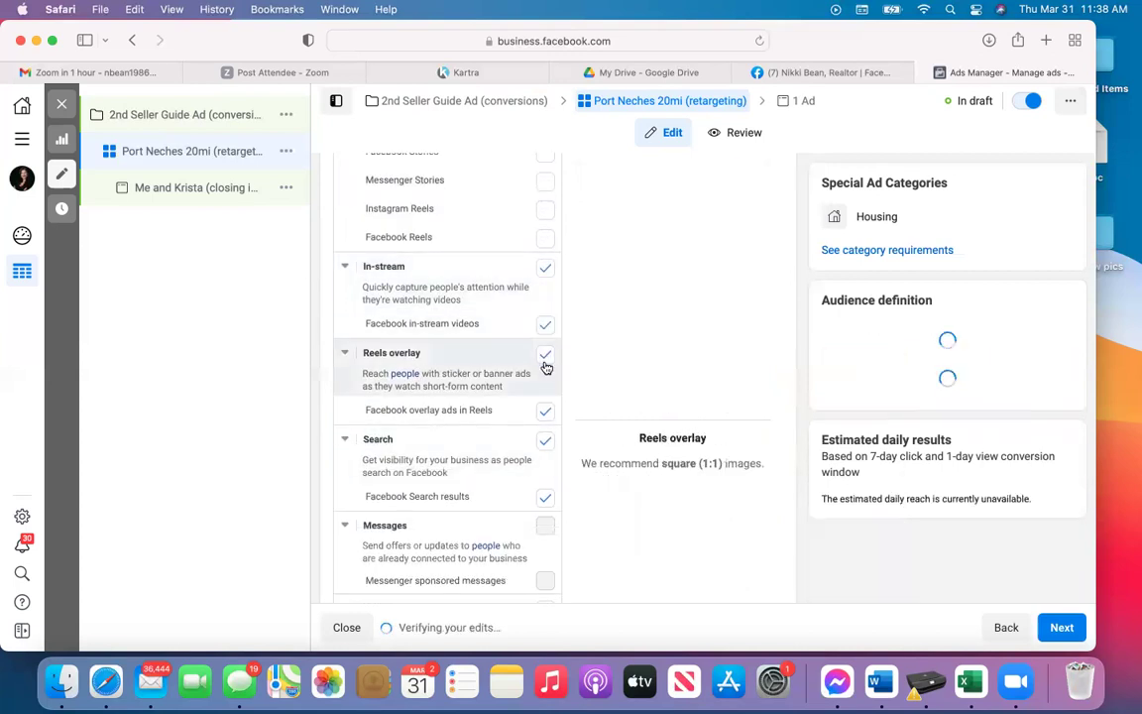
{"action": "left_click", "coordinate": [545, 326]}
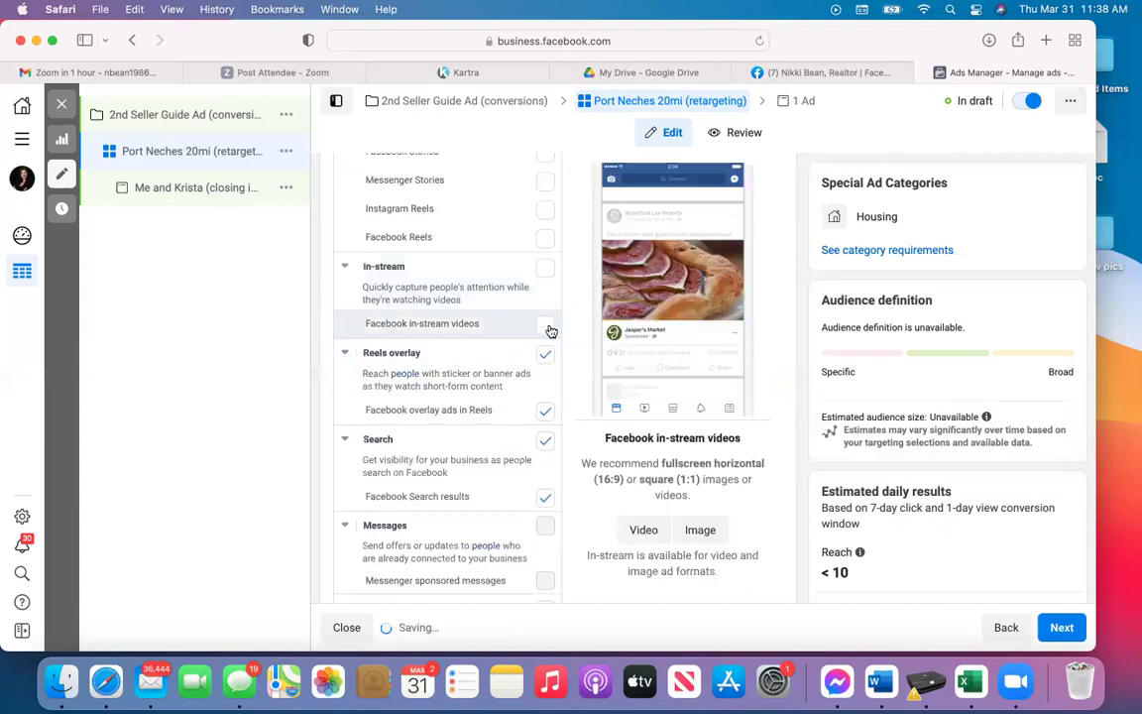
Exclude the Reels overlay, Search and In-article placements from the ad set.
{"action": "left_click", "coordinate": [545, 353]}
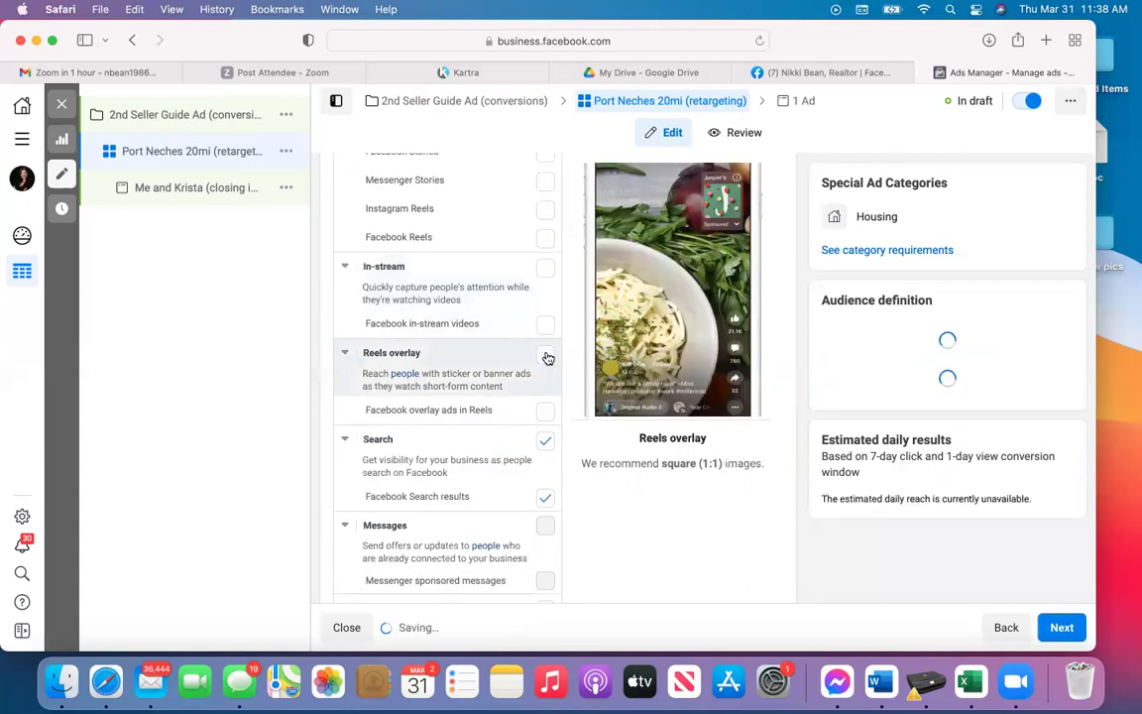
{"action": "left_click", "coordinate": [546, 444]}
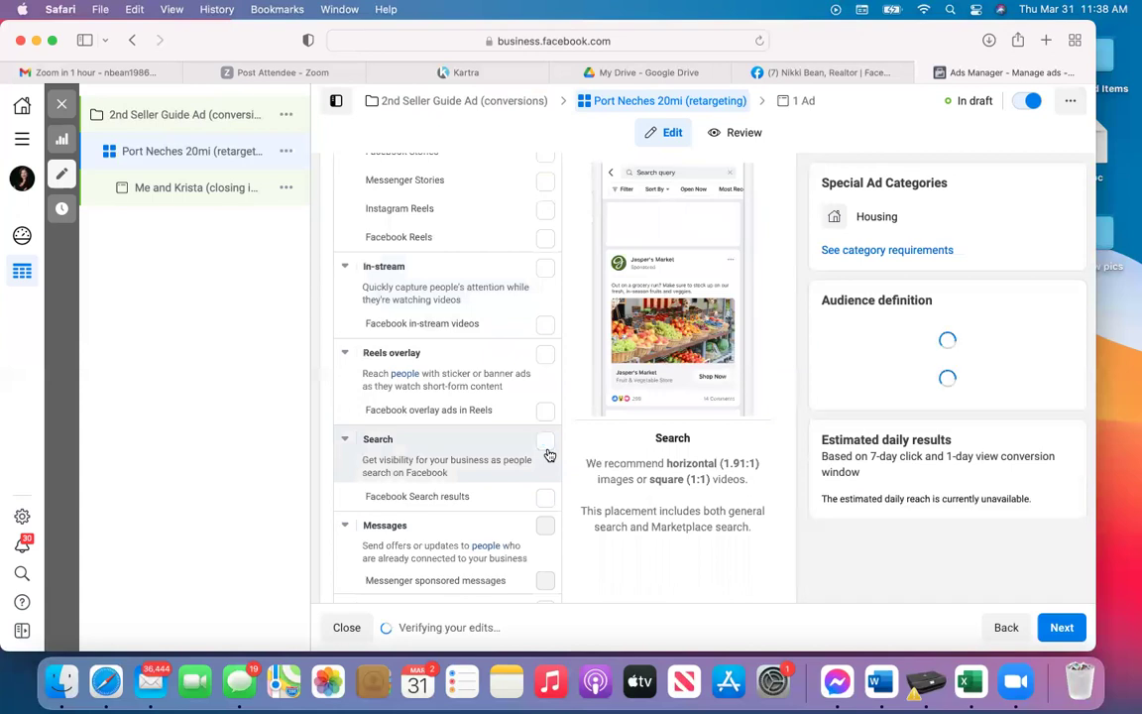
{"action": "scroll", "coordinate": [546, 452], "scroll_direction": "down", "scroll_amount": 5}
{"action": "left_click", "coordinate": [546, 344]}
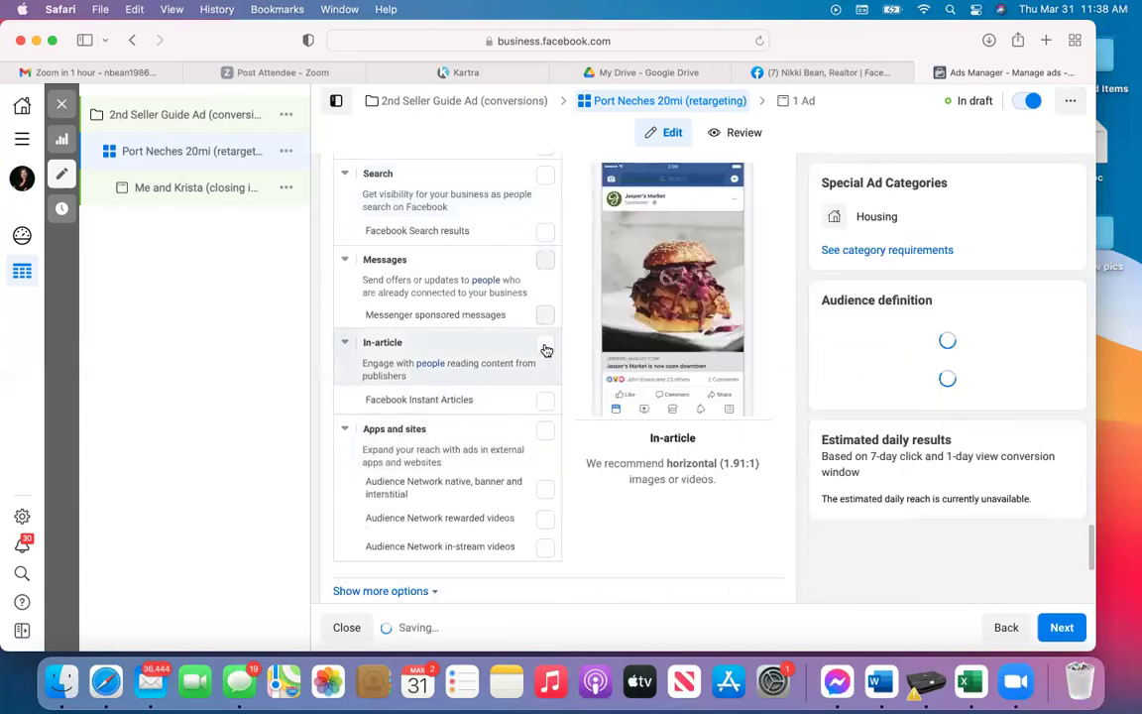
Review the remaining placements and the additional device, brand safety, attribution and delivery options of the ad set.
{"action": "scroll", "coordinate": [547, 350], "scroll_direction": "down", "scroll_amount": 2}
{"action": "scroll", "coordinate": [547, 350], "scroll_direction": "down", "scroll_amount": 4}
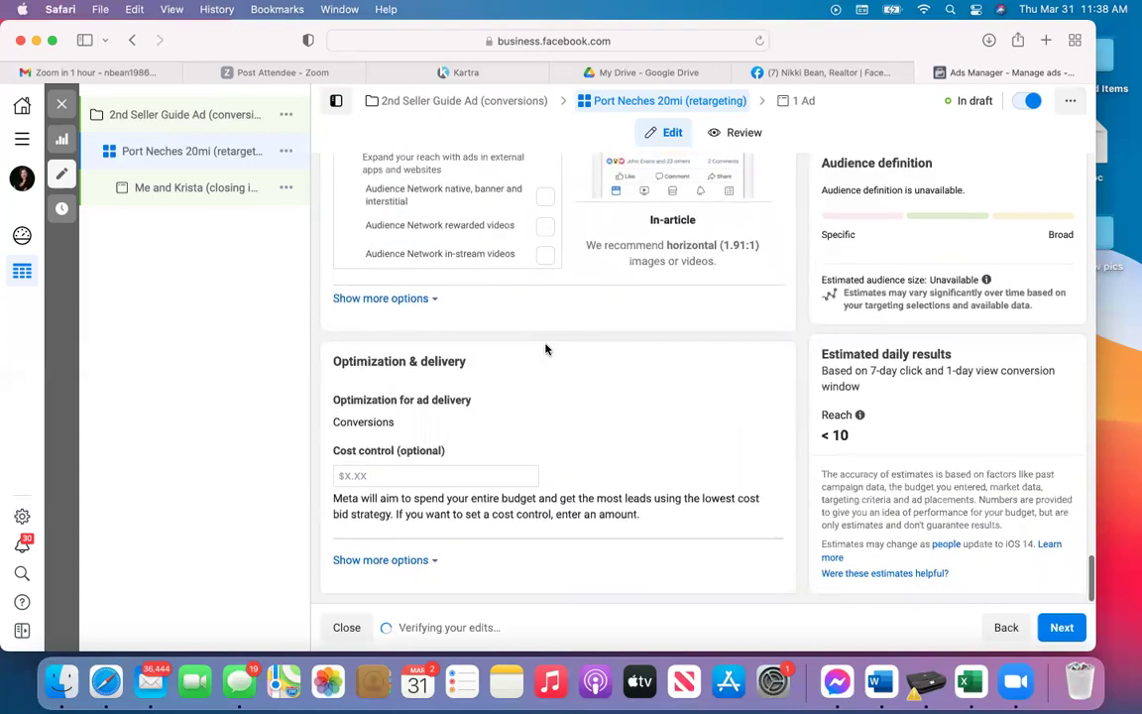
{"action": "scroll", "coordinate": [545, 349], "scroll_direction": "up", "scroll_amount": 10}
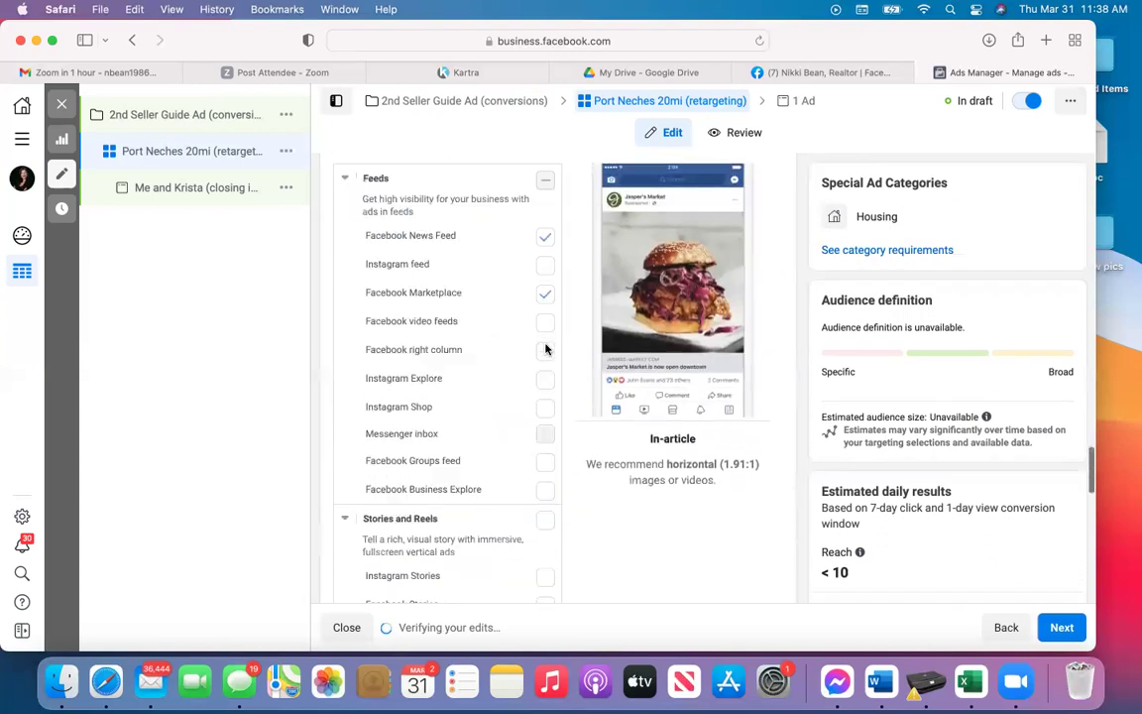
{"action": "scroll", "coordinate": [545, 349], "scroll_direction": "up", "scroll_amount": 1}
{"action": "scroll", "coordinate": [545, 349], "scroll_direction": "down", "scroll_amount": 5}
{"action": "scroll", "coordinate": [546, 350], "scroll_direction": "down", "scroll_amount": 10}
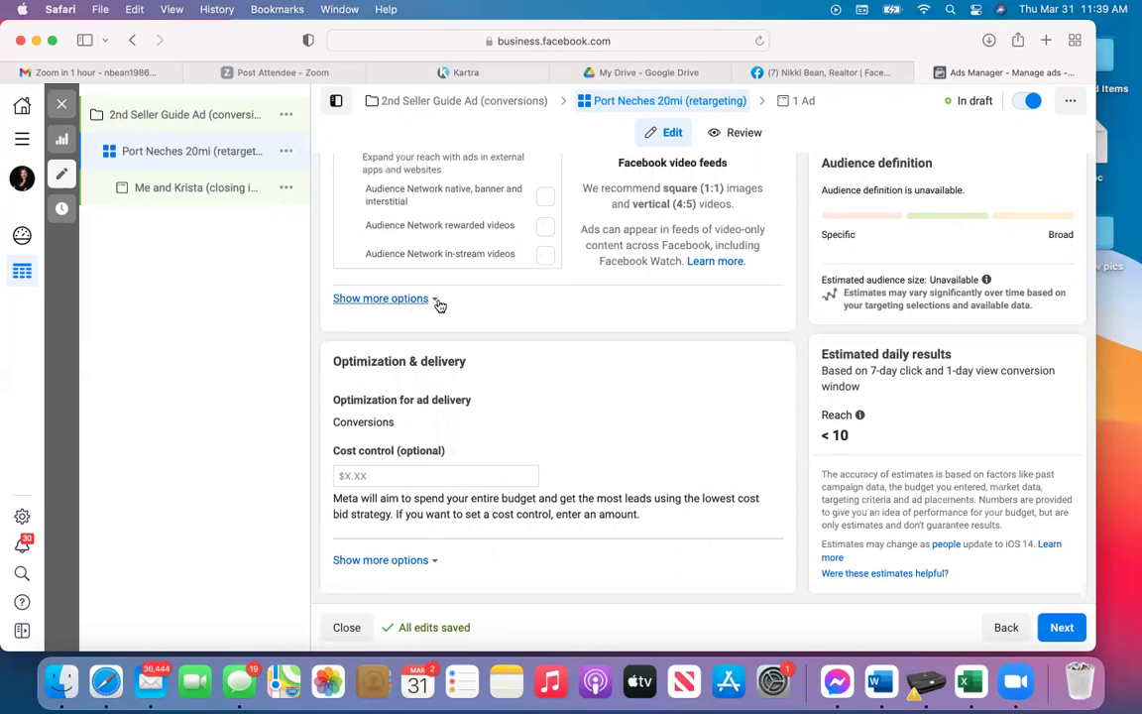
{"action": "left_click", "coordinate": [387, 560]}
{"action": "scroll", "coordinate": [389, 564], "scroll_direction": "down", "scroll_amount": 3}
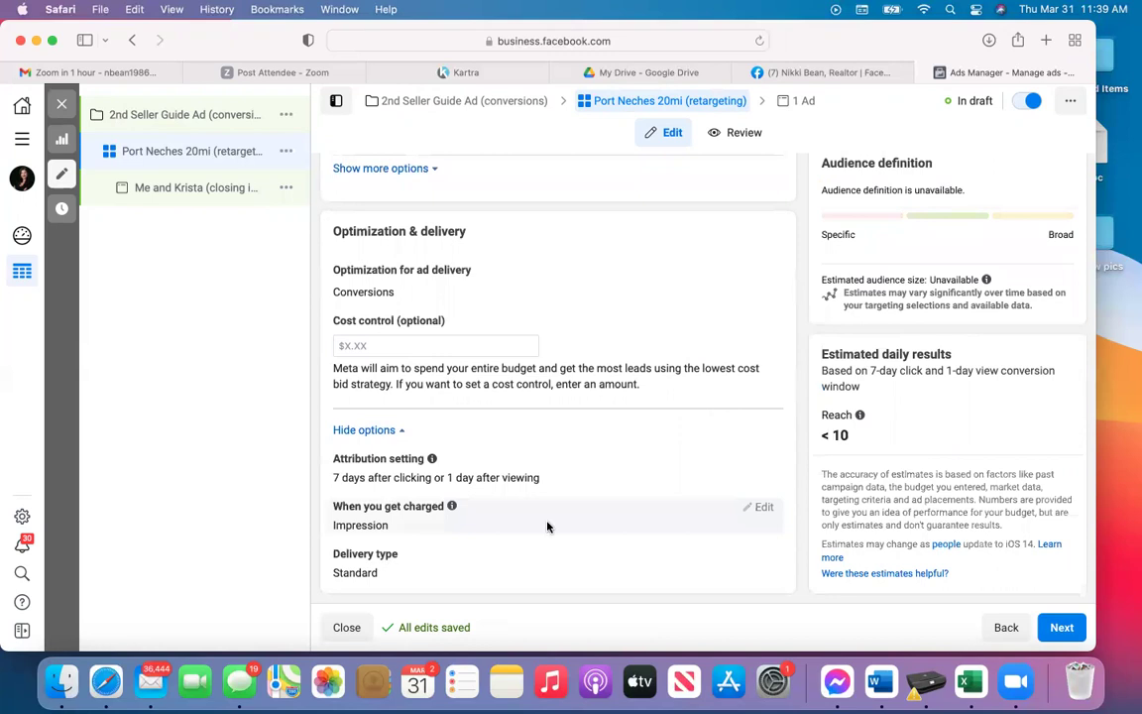
{"action": "scroll", "coordinate": [547, 515], "scroll_direction": "up", "scroll_amount": 3}
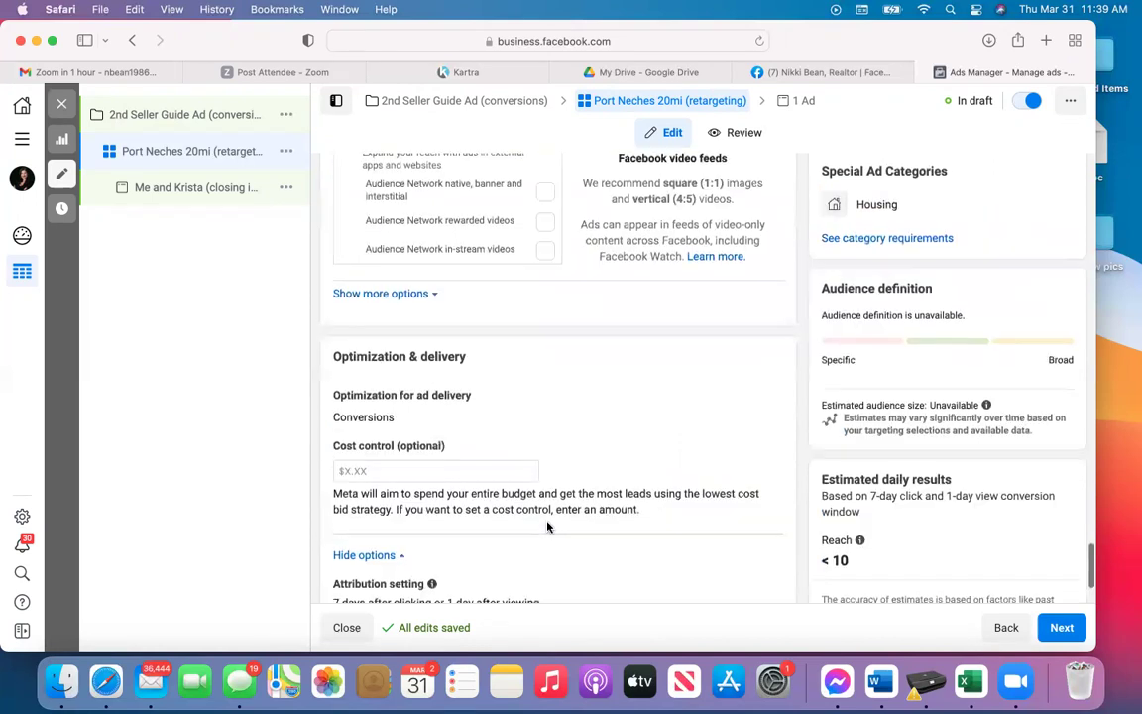
{"action": "left_click", "coordinate": [379, 295]}
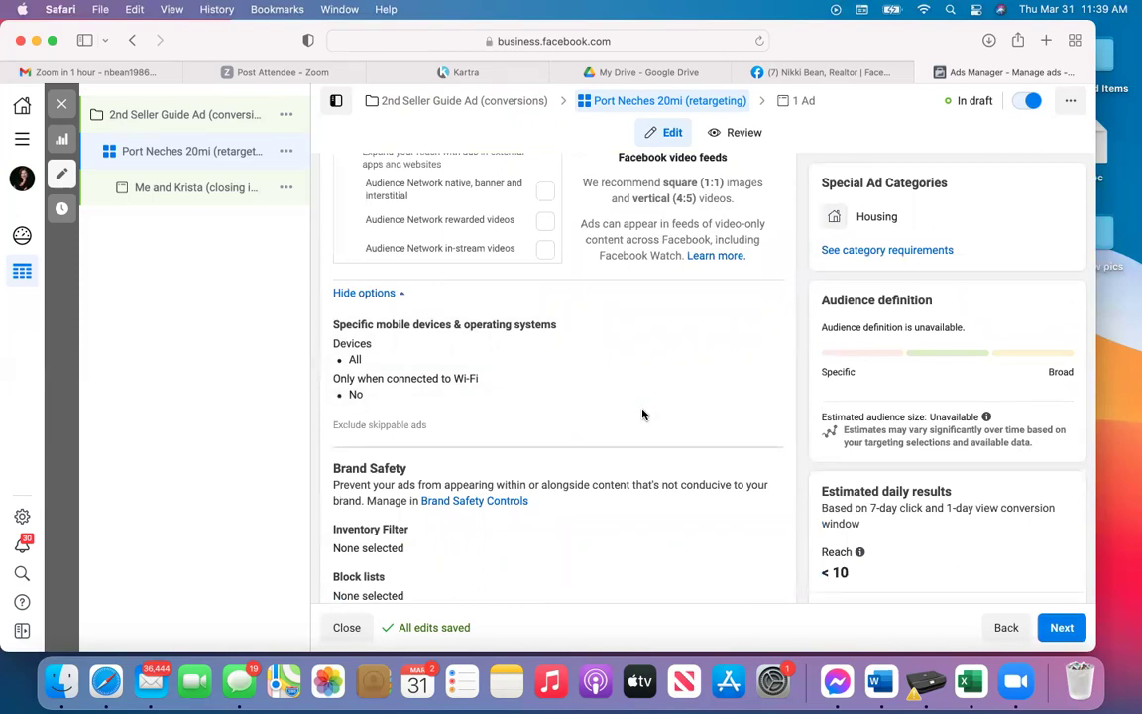
{"action": "scroll", "coordinate": [642, 414], "scroll_direction": "down", "scroll_amount": 5}
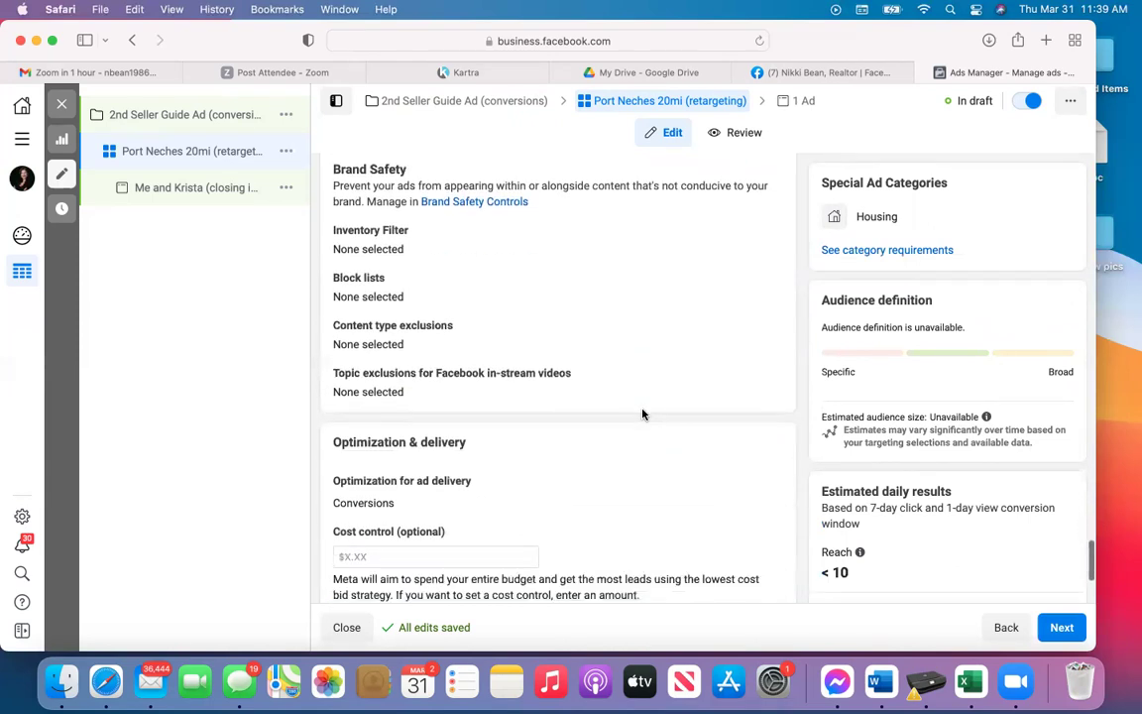
Continue to the ad level and set the ad setup to Use existing post.
{"action": "left_click", "coordinate": [1063, 627]}
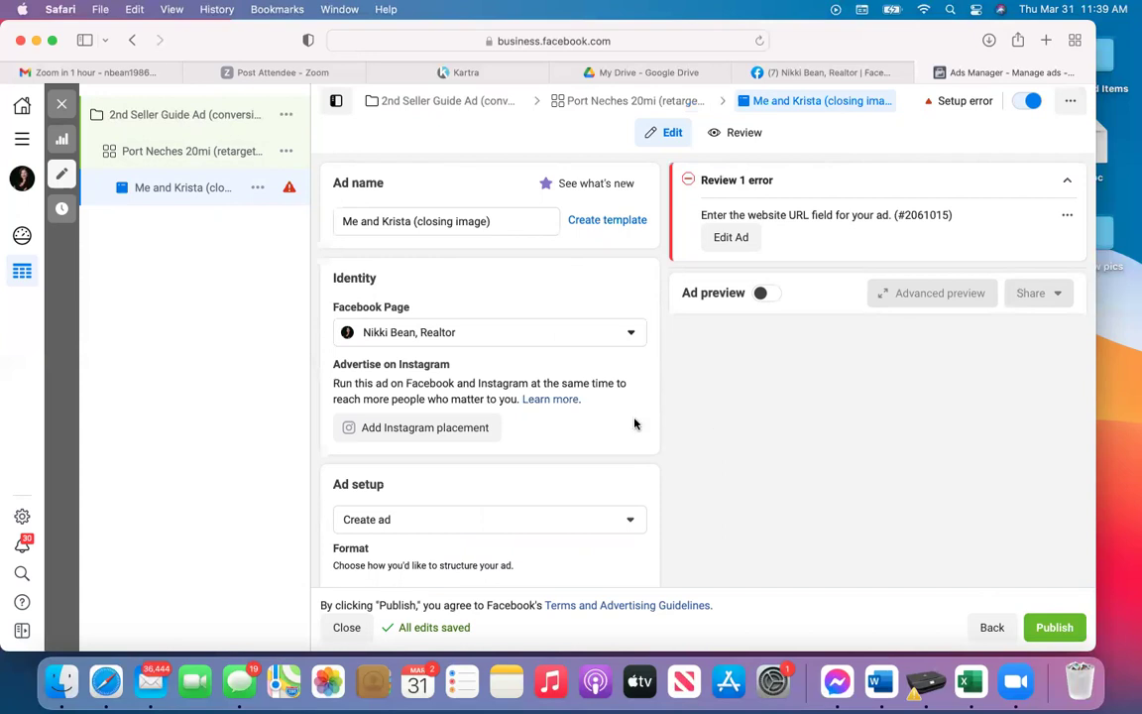
{"action": "scroll", "coordinate": [637, 424], "scroll_direction": "down", "scroll_amount": 5}
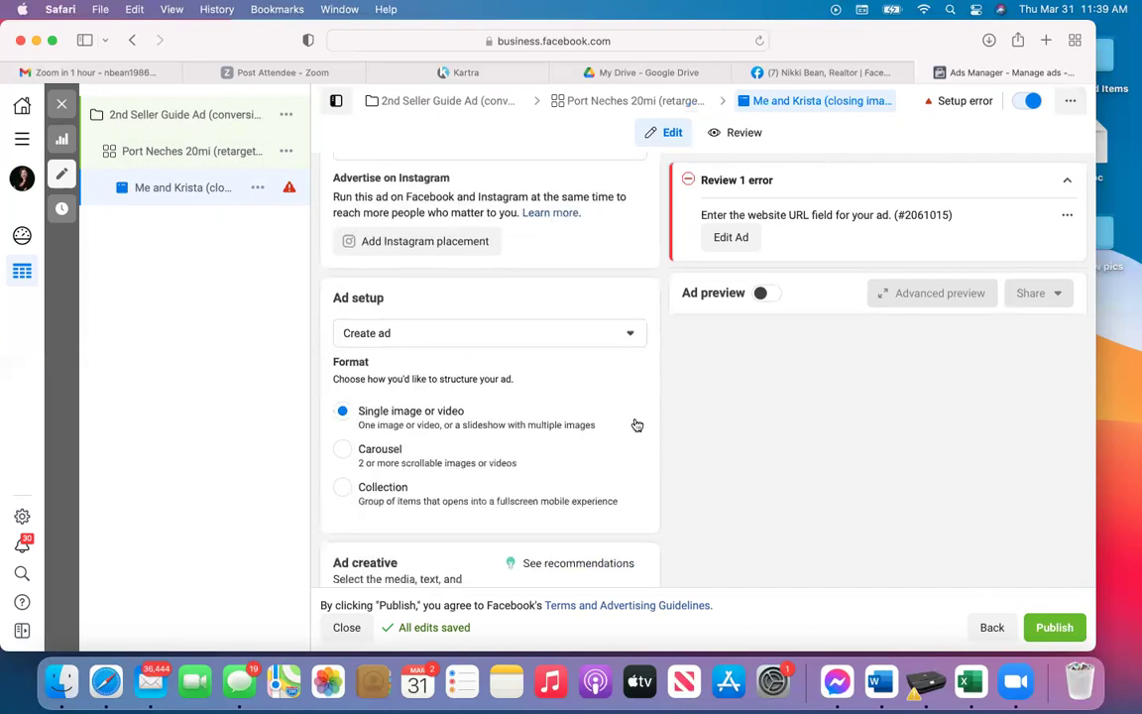
{"action": "scroll", "coordinate": [636, 424], "scroll_direction": "down", "scroll_amount": 2}
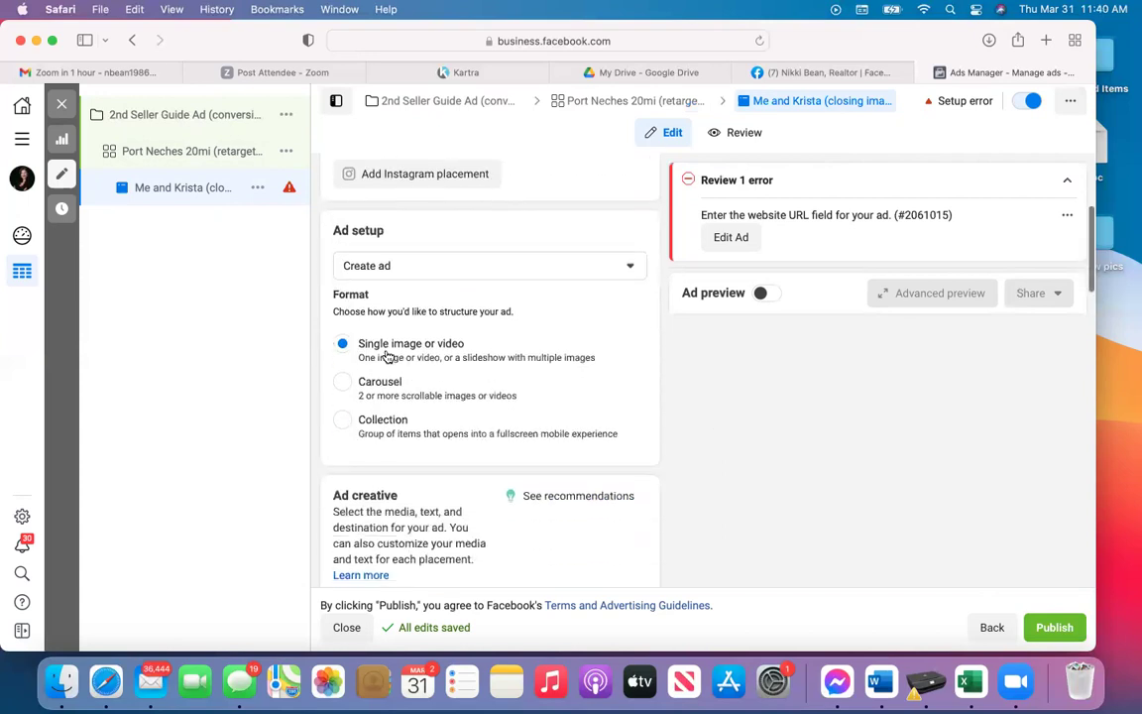
{"action": "left_click", "coordinate": [632, 266]}
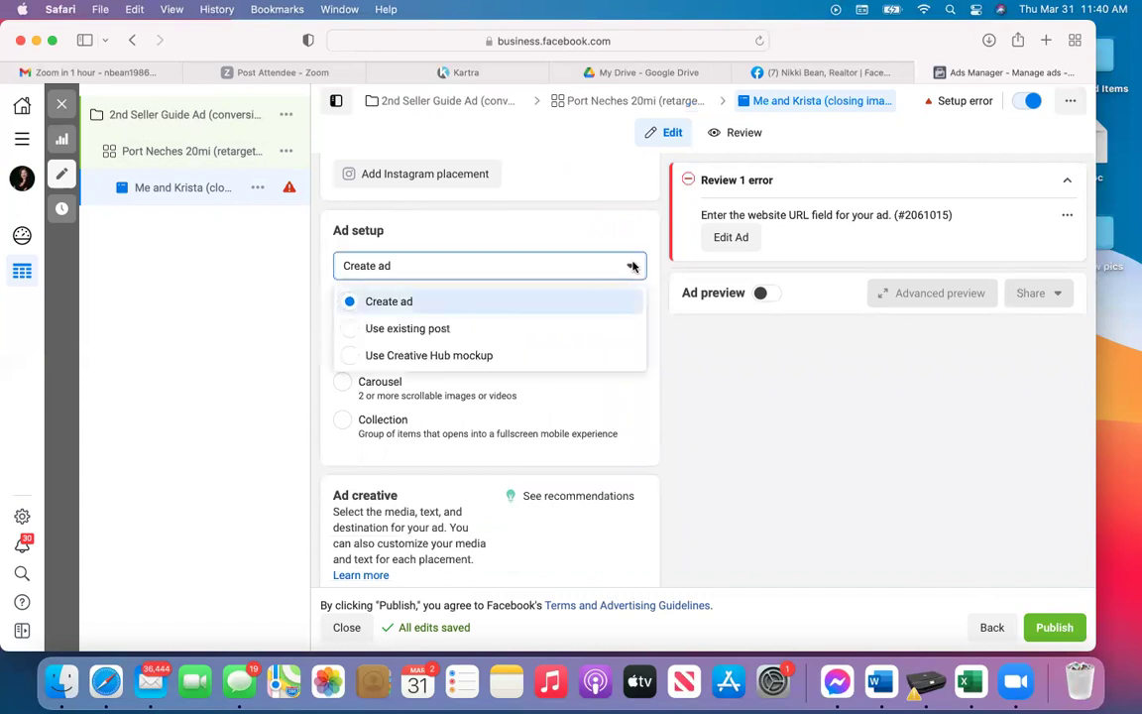
{"action": "left_click", "coordinate": [353, 328]}
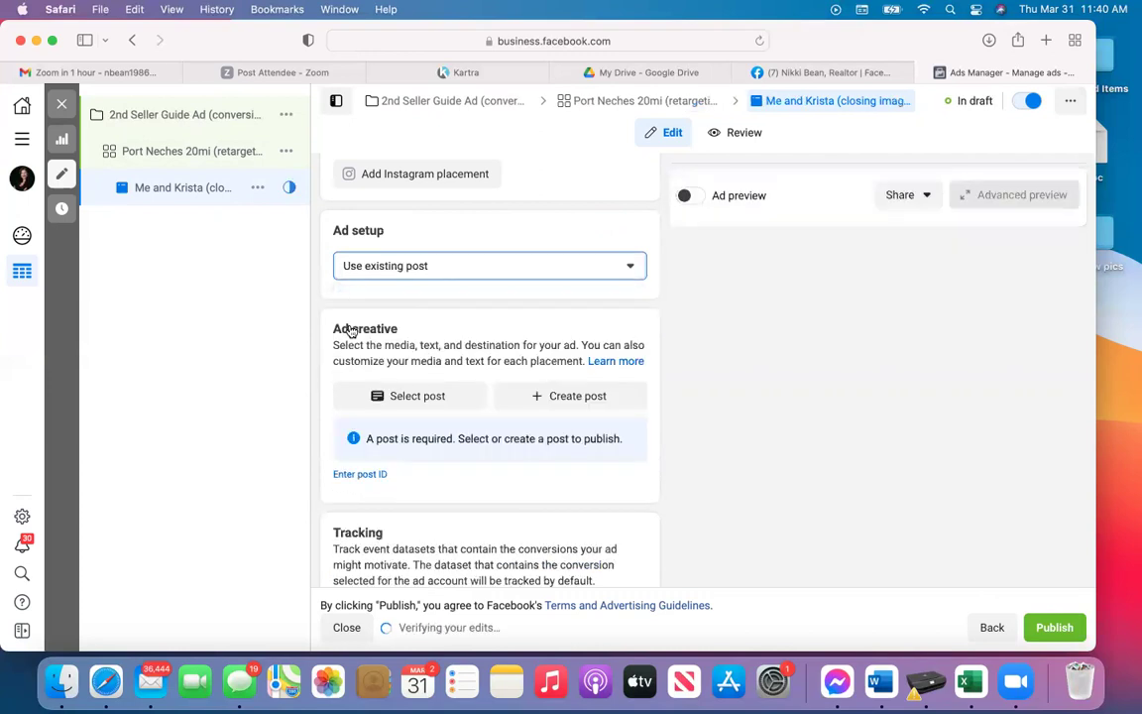
Select the Mar 31 "Hey Golden Triangle neighbors!!" Facebook post as the ad creative and open its call to action settings.
{"action": "left_click", "coordinate": [401, 396]}
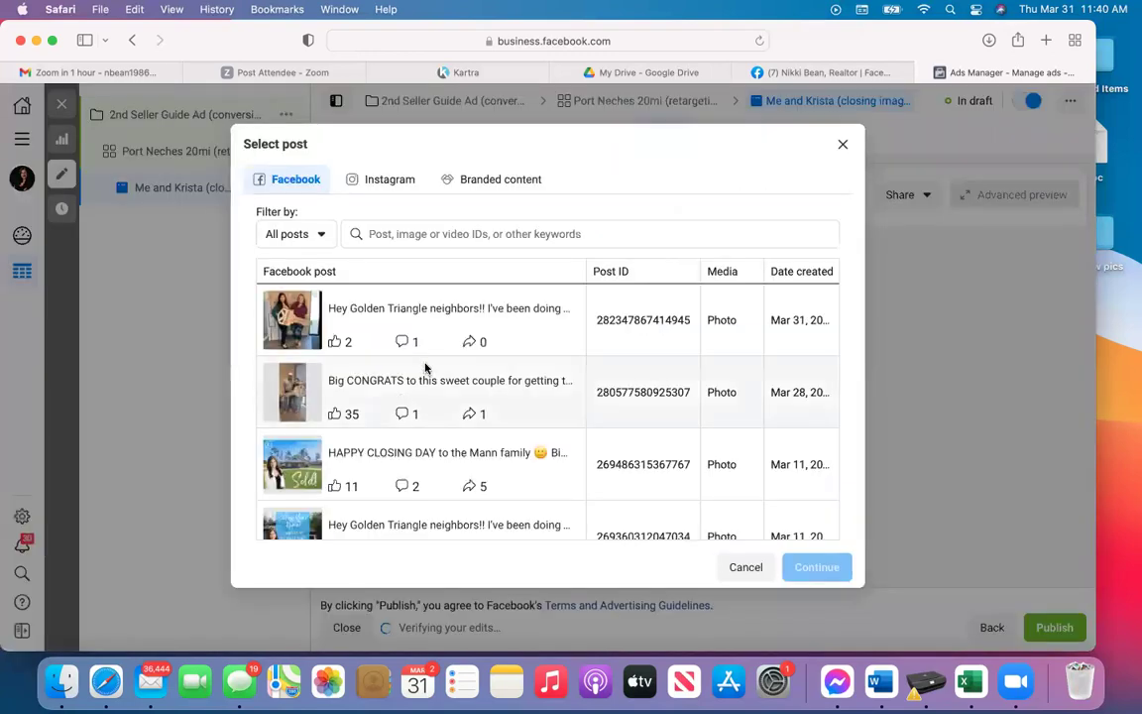
{"action": "left_click", "coordinate": [426, 311]}
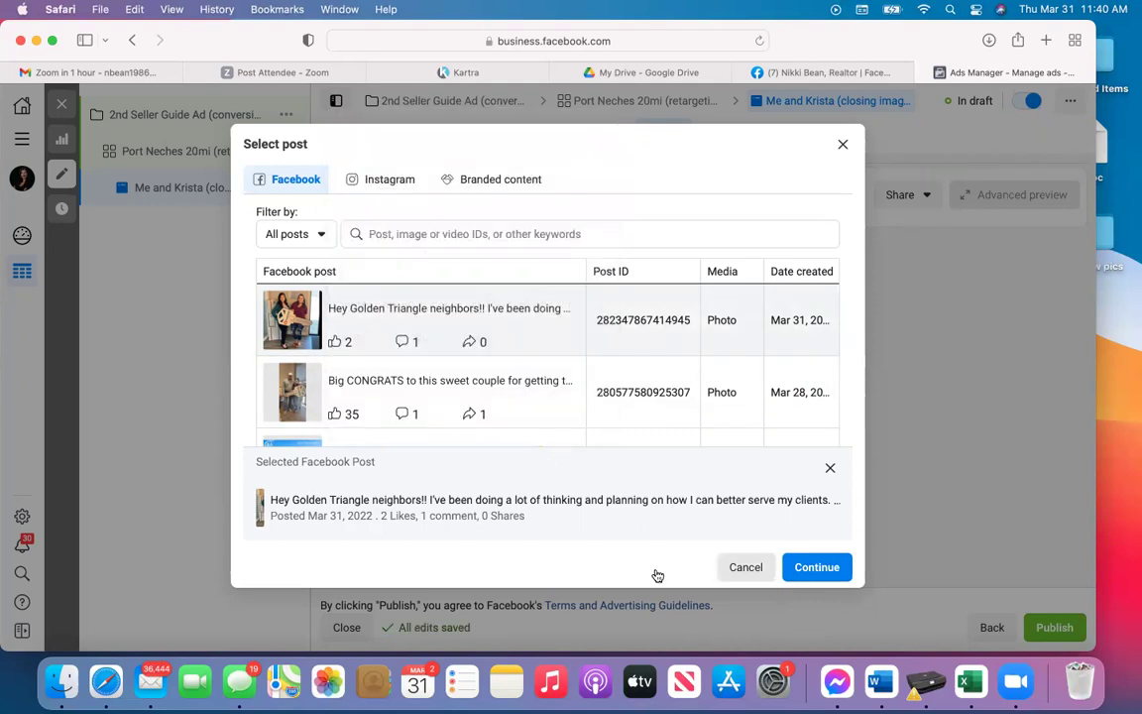
{"action": "left_click", "coordinate": [813, 569]}
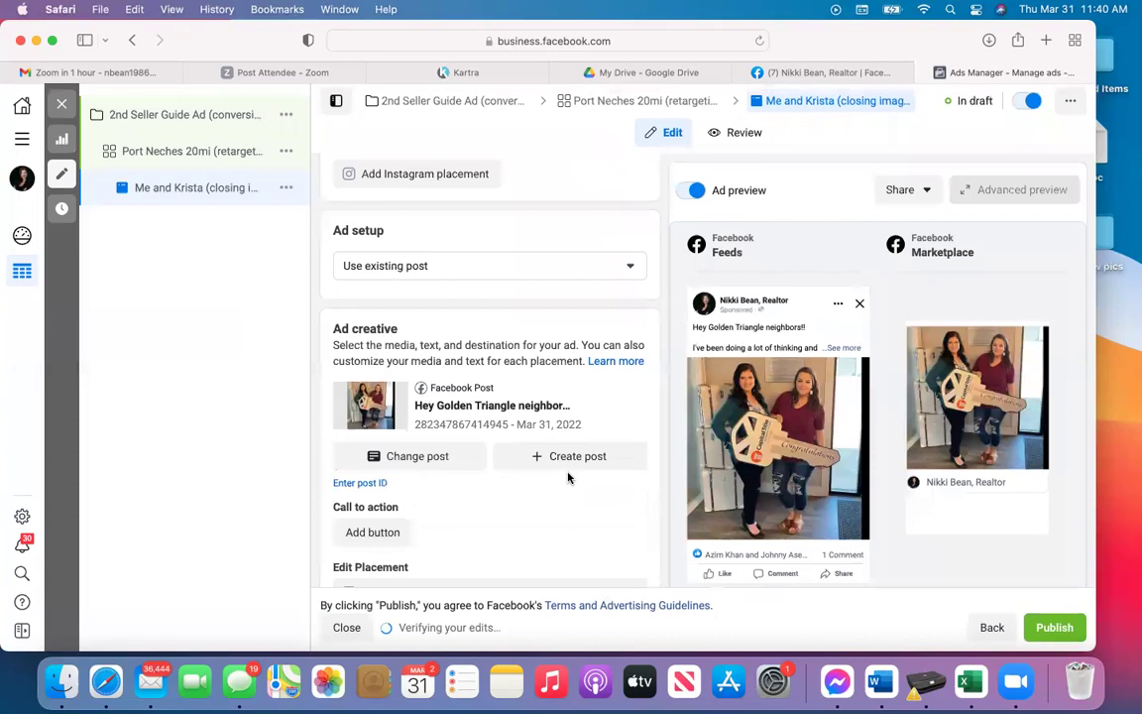
{"action": "scroll", "coordinate": [566, 477], "scroll_direction": "down", "scroll_amount": 5}
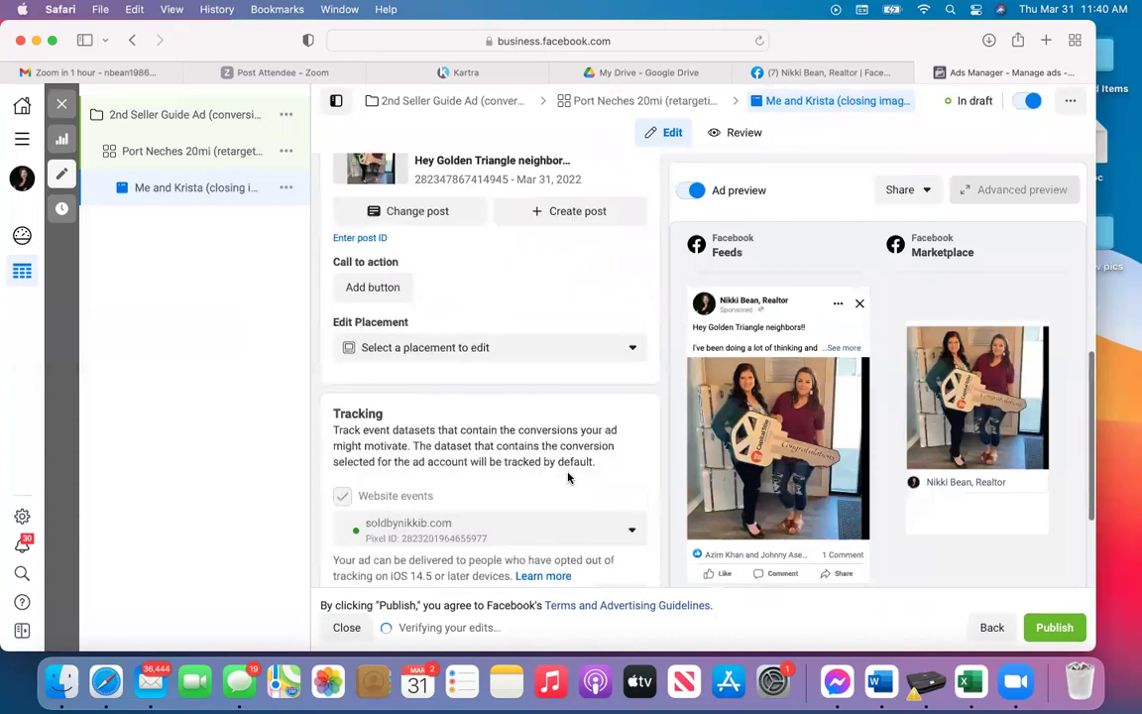
{"action": "left_click", "coordinate": [385, 289]}
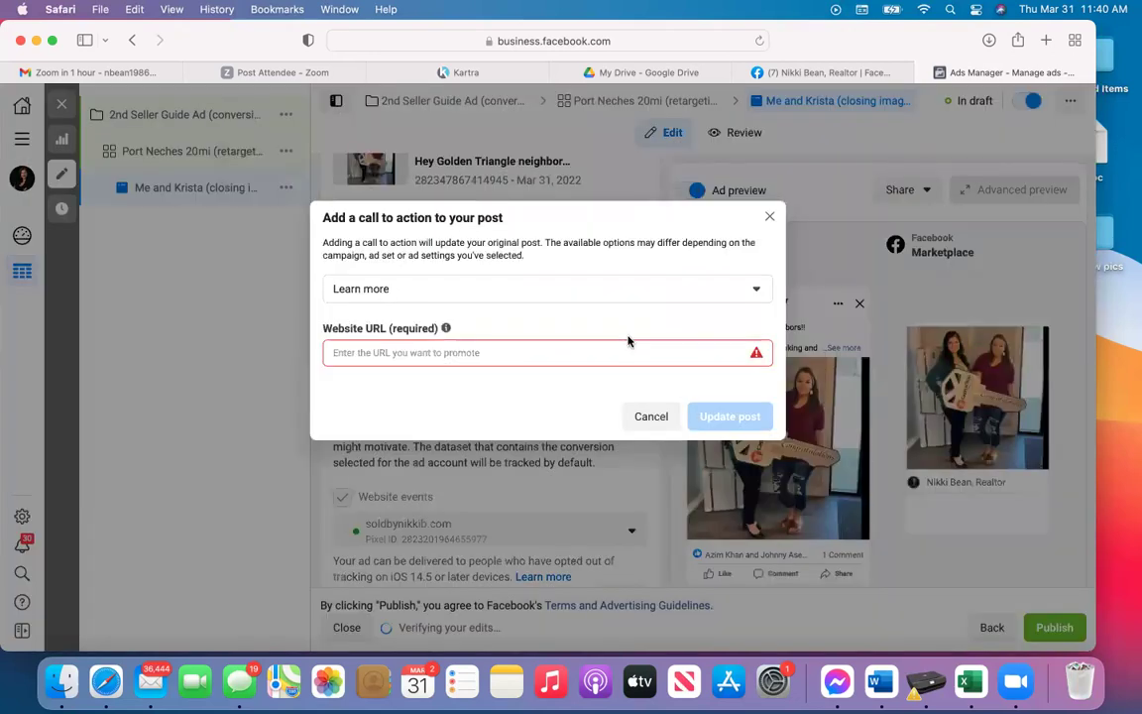
Switch to Kartra and copy the page link of the Seller Guide Opt-In page.
{"action": "left_click", "coordinate": [486, 73]}
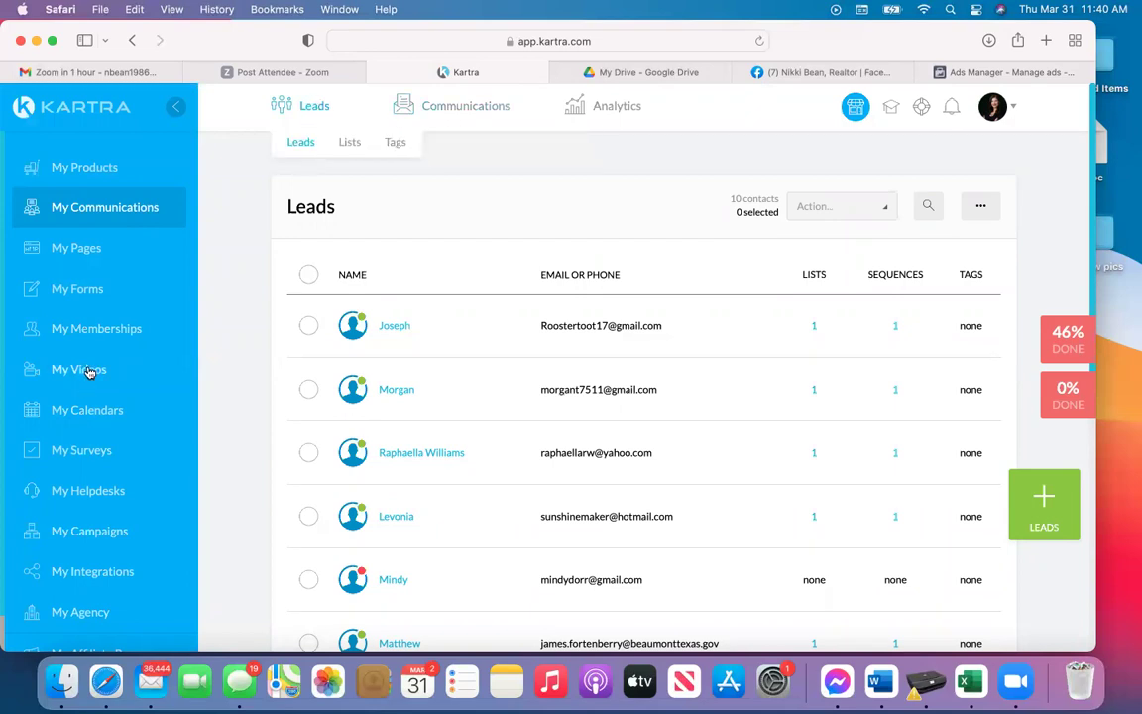
{"action": "left_click", "coordinate": [80, 294]}
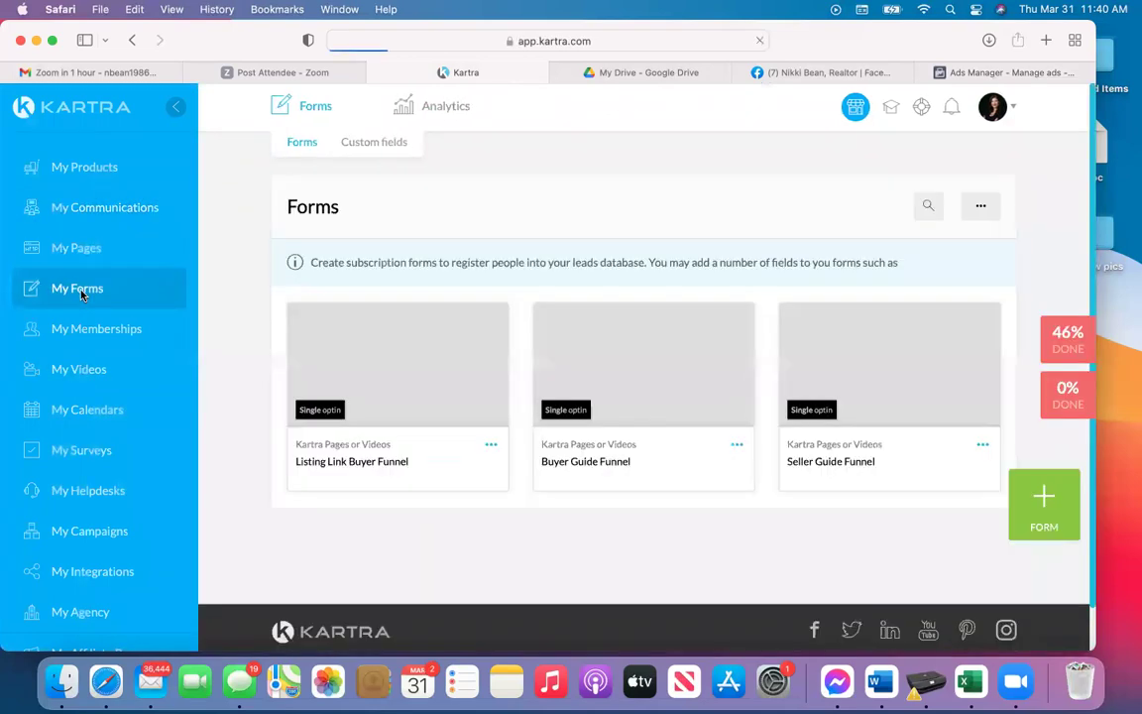
{"action": "left_click", "coordinate": [85, 247]}
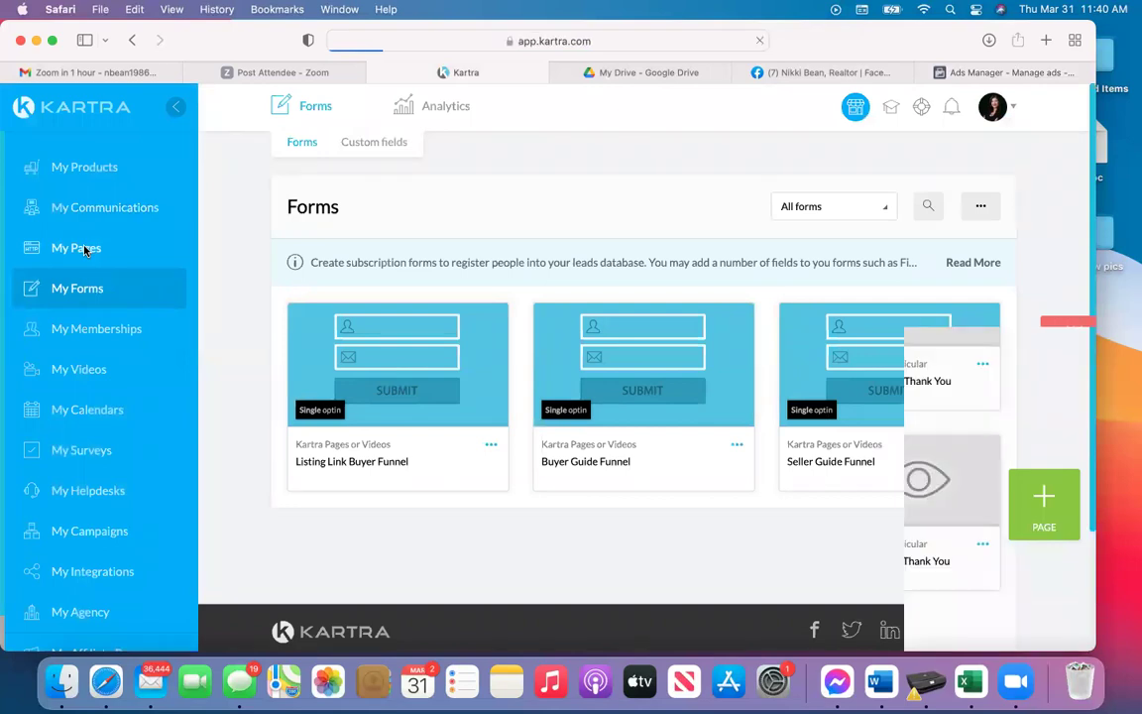
{"action": "scroll", "coordinate": [503, 431], "scroll_direction": "down", "scroll_amount": 3}
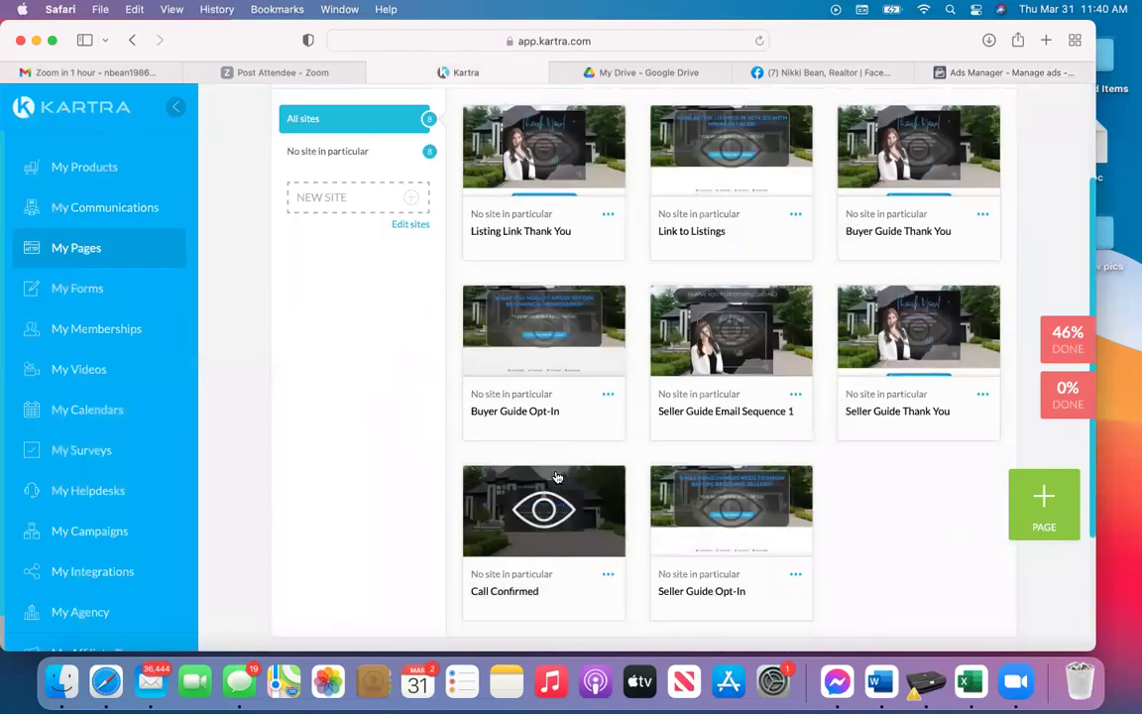
{"action": "left_click", "coordinate": [795, 575]}
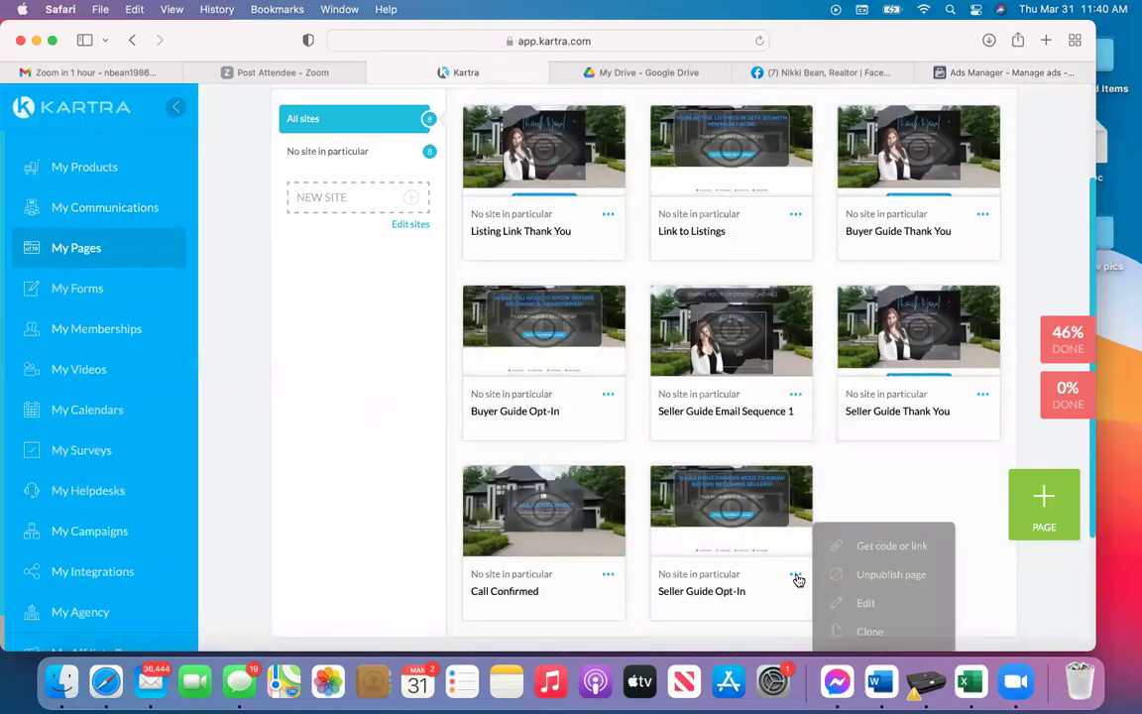
{"action": "left_click", "coordinate": [868, 545]}
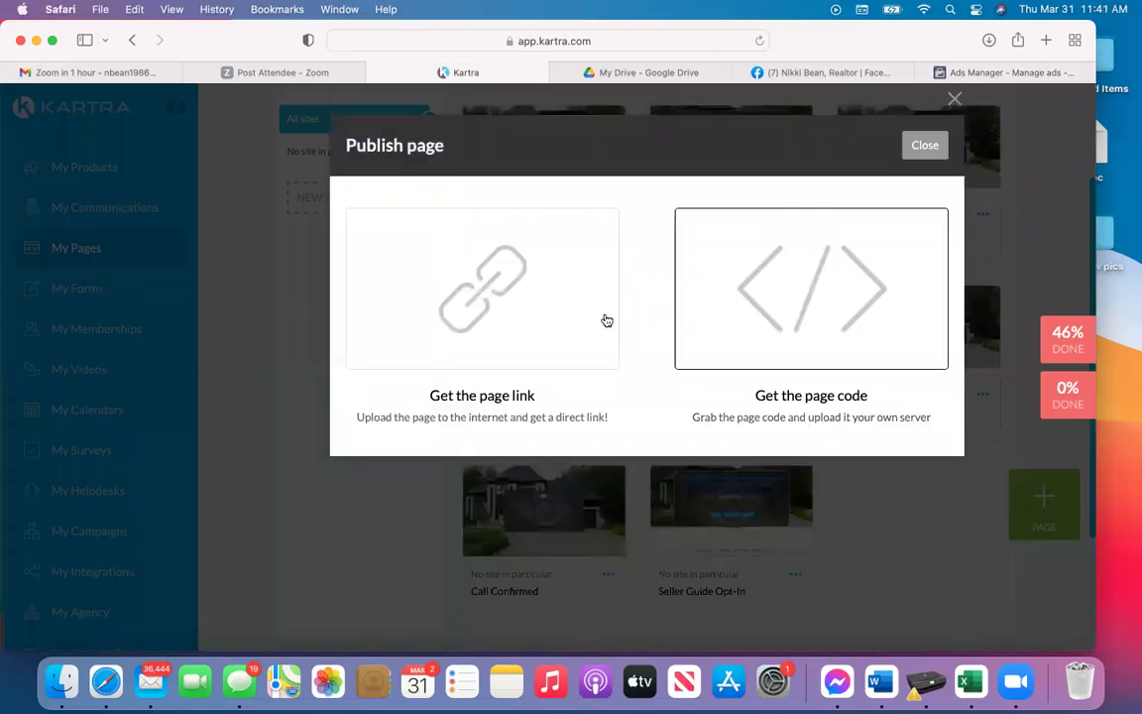
{"action": "left_click", "coordinate": [519, 288]}
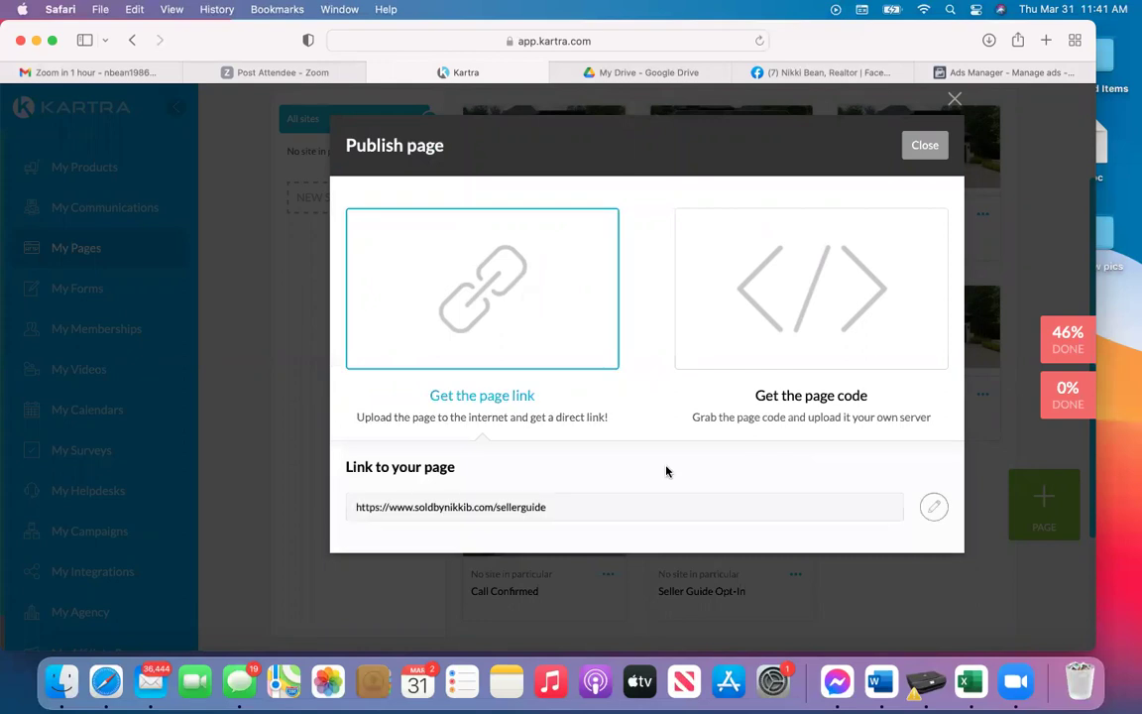
{"action": "left_click_drag", "start_coordinate": [933, 506], "coordinate": [325, 512]}
{"action": "key", "text": "super+c"}
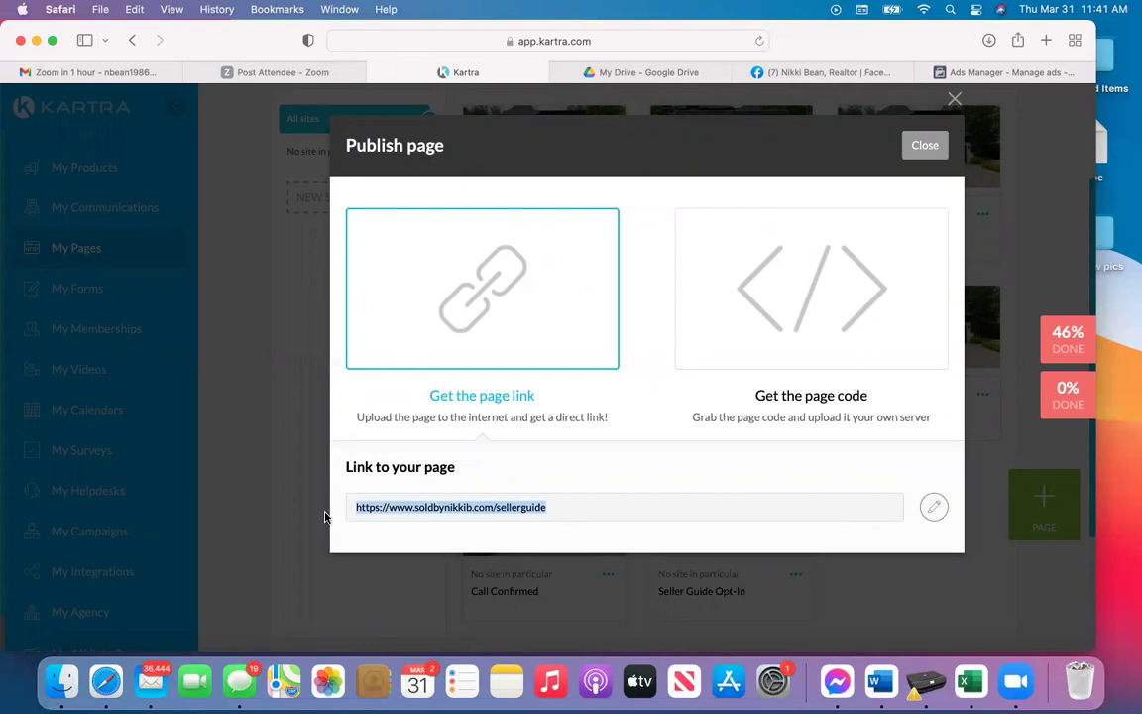
Return to Ads Manager, paste the copied seller guide link as the website URL of the Learn more call to action, and update the post.
{"action": "left_click", "coordinate": [998, 72]}
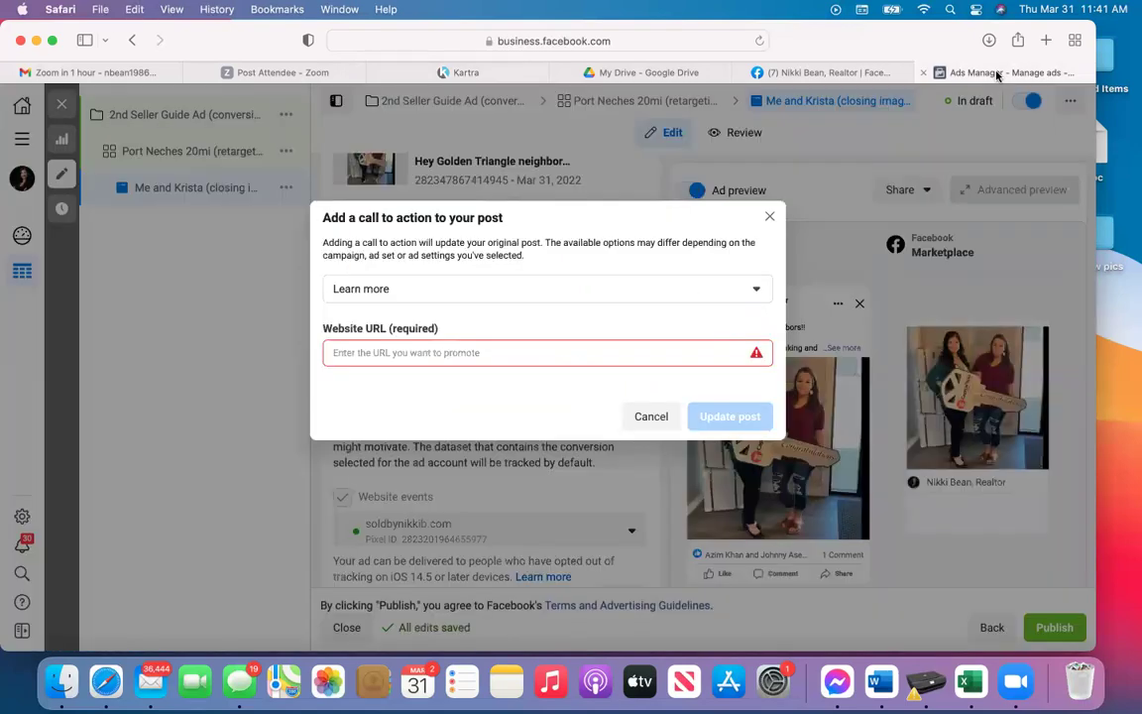
{"action": "left_click", "coordinate": [394, 354]}
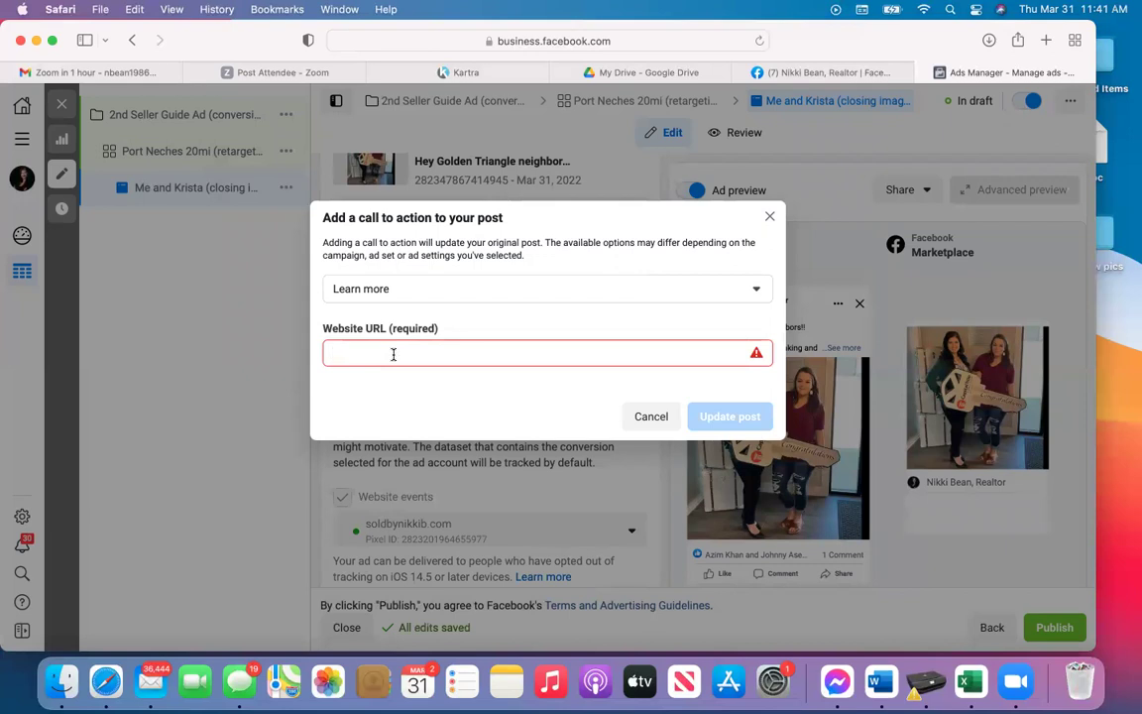
{"action": "key", "text": "super+v"}
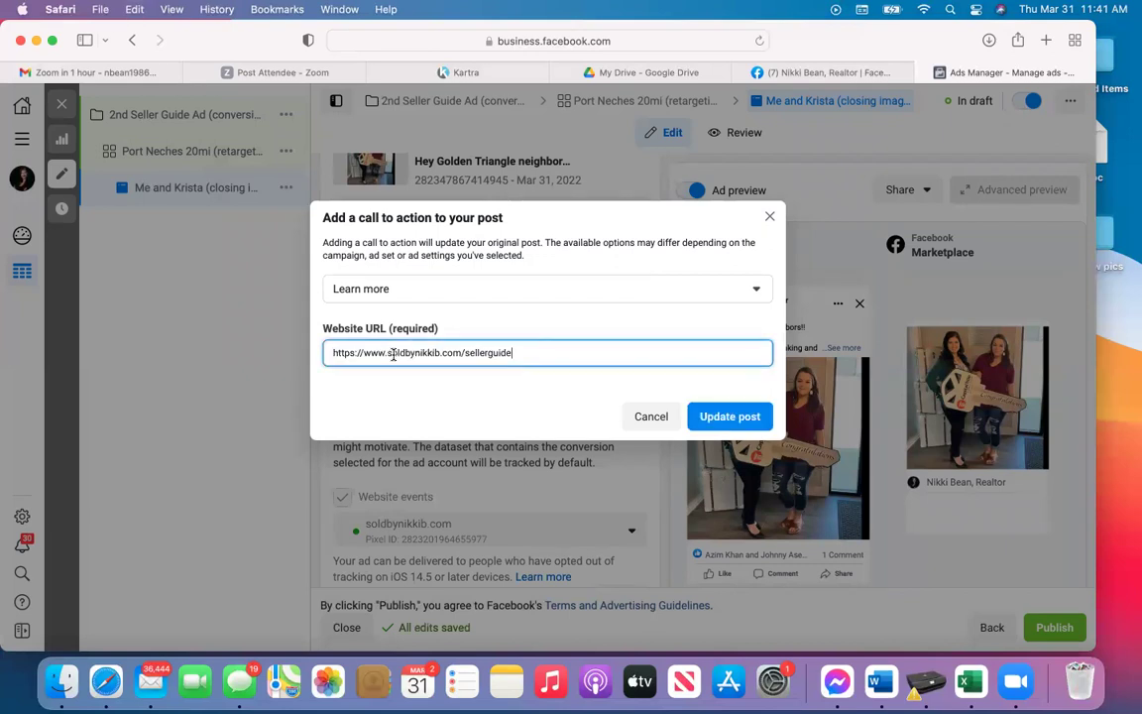
{"action": "left_click", "coordinate": [731, 417]}
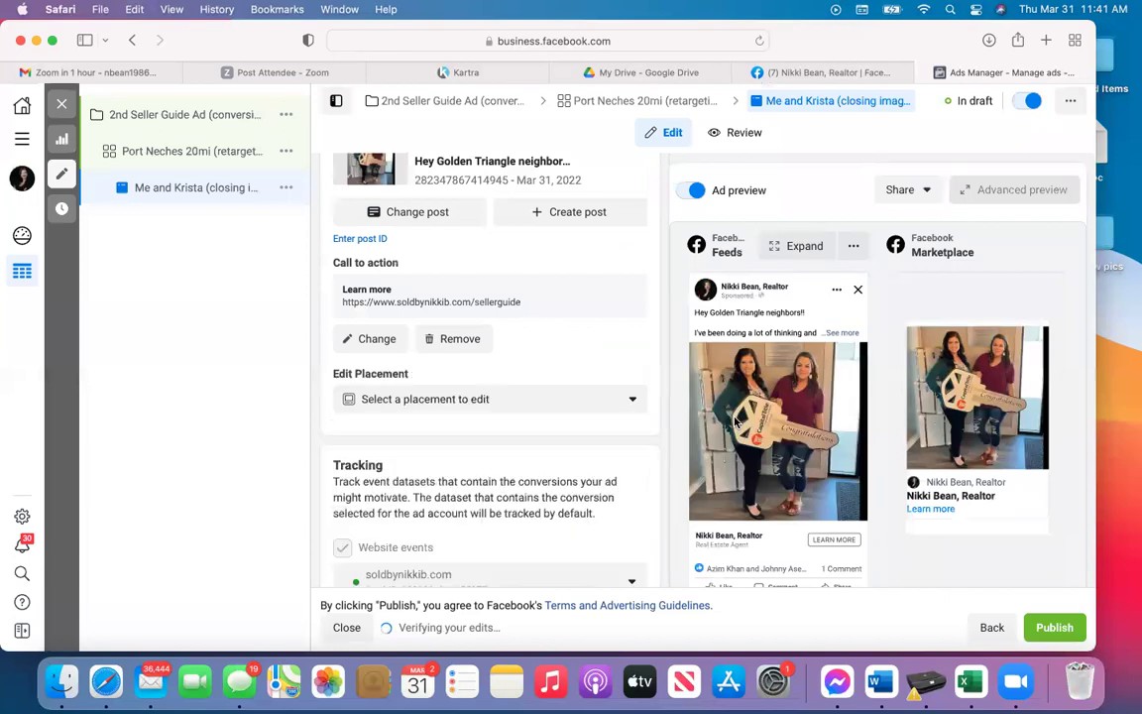
Try to publish the new campaign, ad set and ad from the ad editor.
{"action": "scroll", "coordinate": [735, 421], "scroll_direction": "down", "scroll_amount": 5}
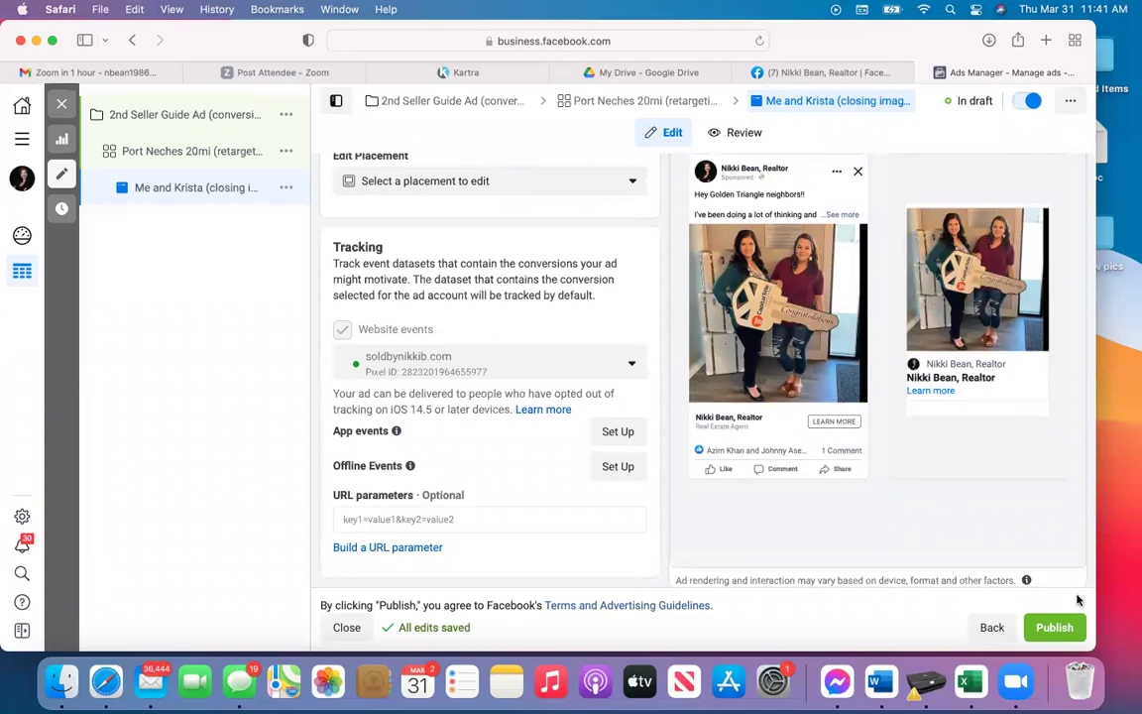
{"action": "left_click", "coordinate": [1071, 631]}
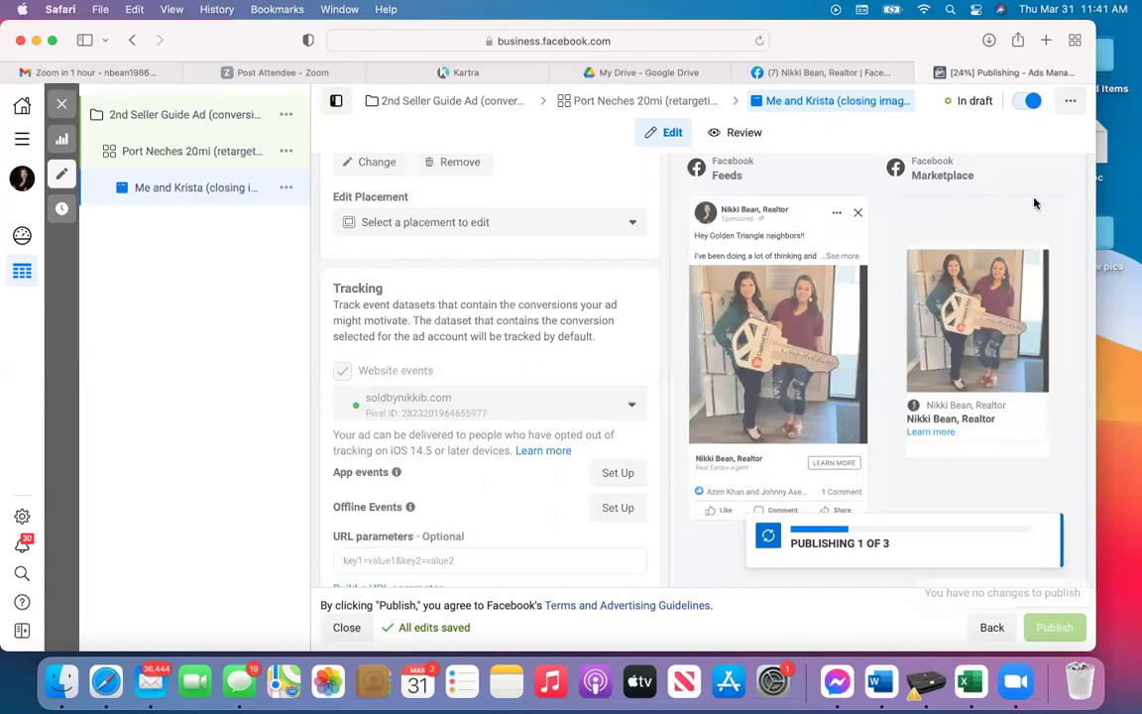
{"action": "mouse_move", "coordinate": [884, 86]}
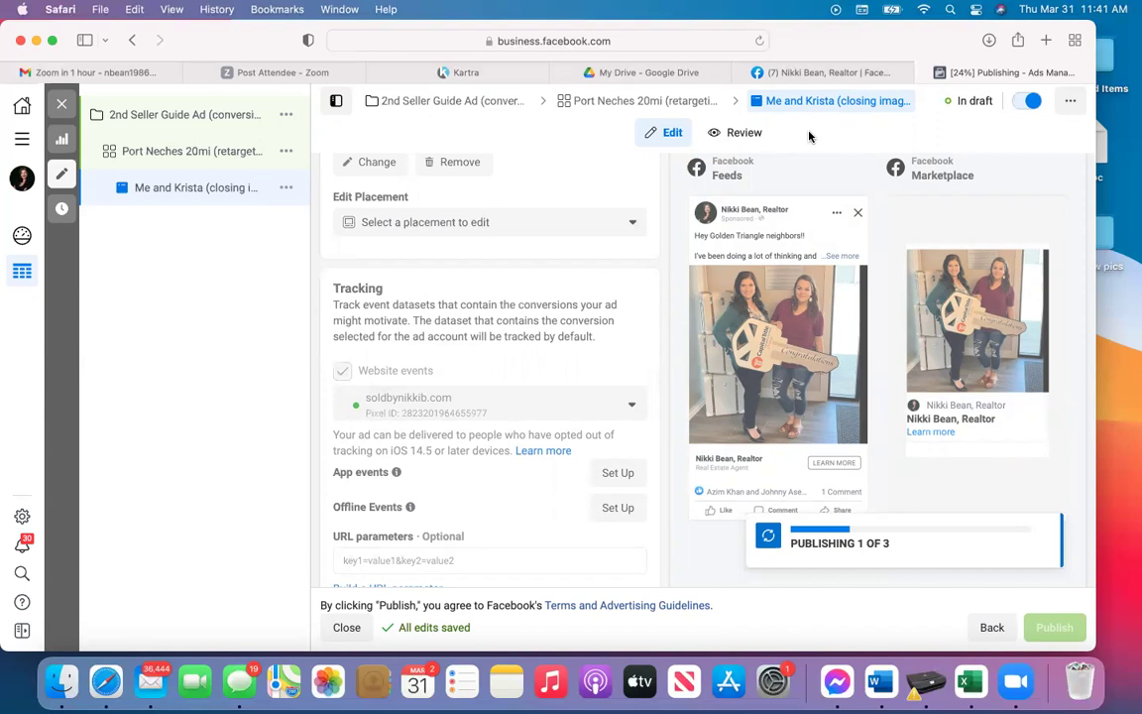
{"action": "mouse_move", "coordinate": [828, 116]}
Reopen Ads Manager from the FB Business Mgr bookmarks in the Gmail tab and publish the 2nd Seller Guide Ad (conversions) drafts.
{"action": "left_click", "coordinate": [164, 75]}
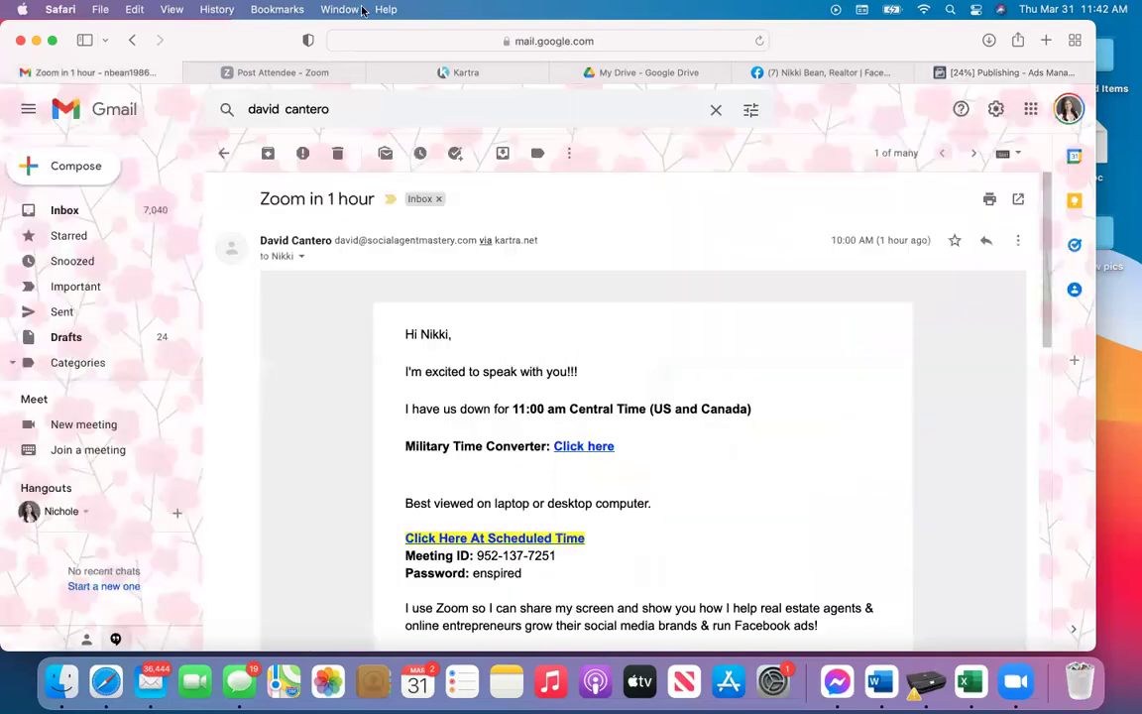
{"action": "left_click", "coordinate": [264, 10]}
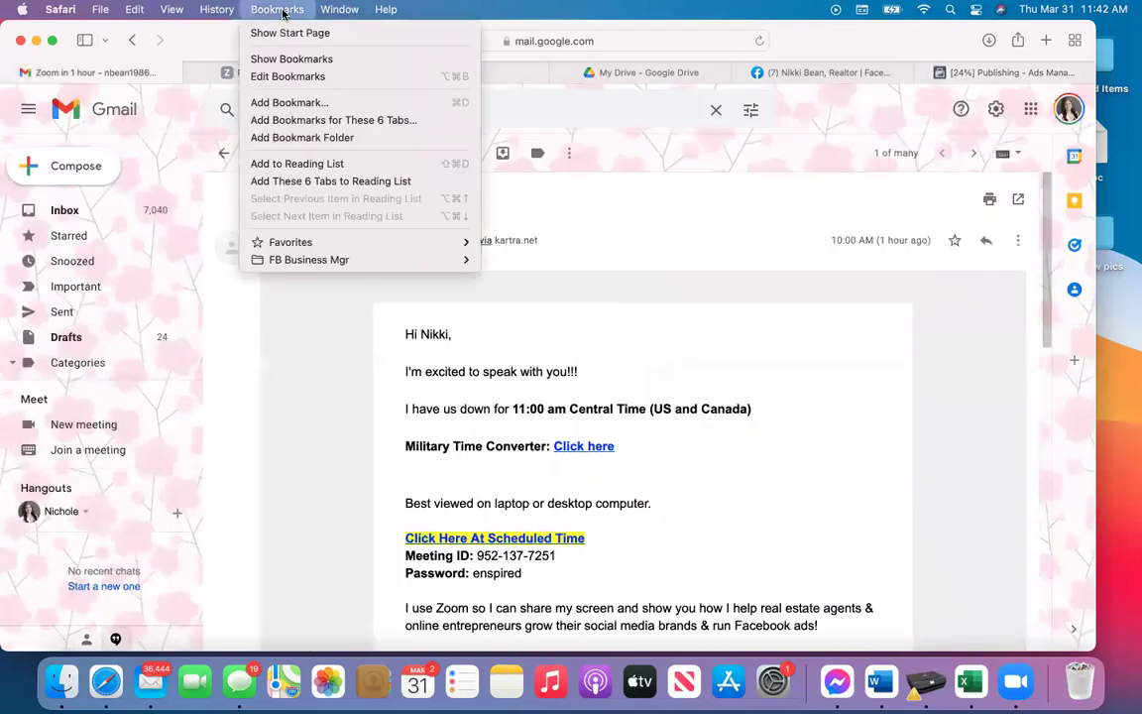
{"action": "mouse_move", "coordinate": [443, 259]}
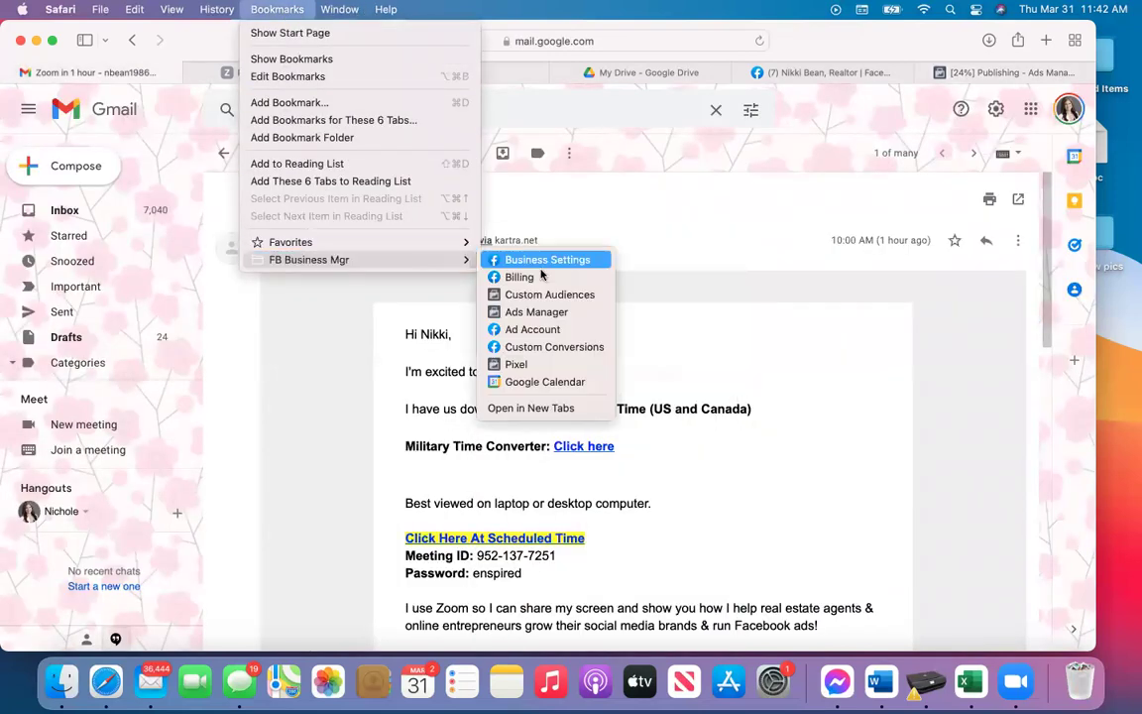
{"action": "left_click", "coordinate": [536, 312]}
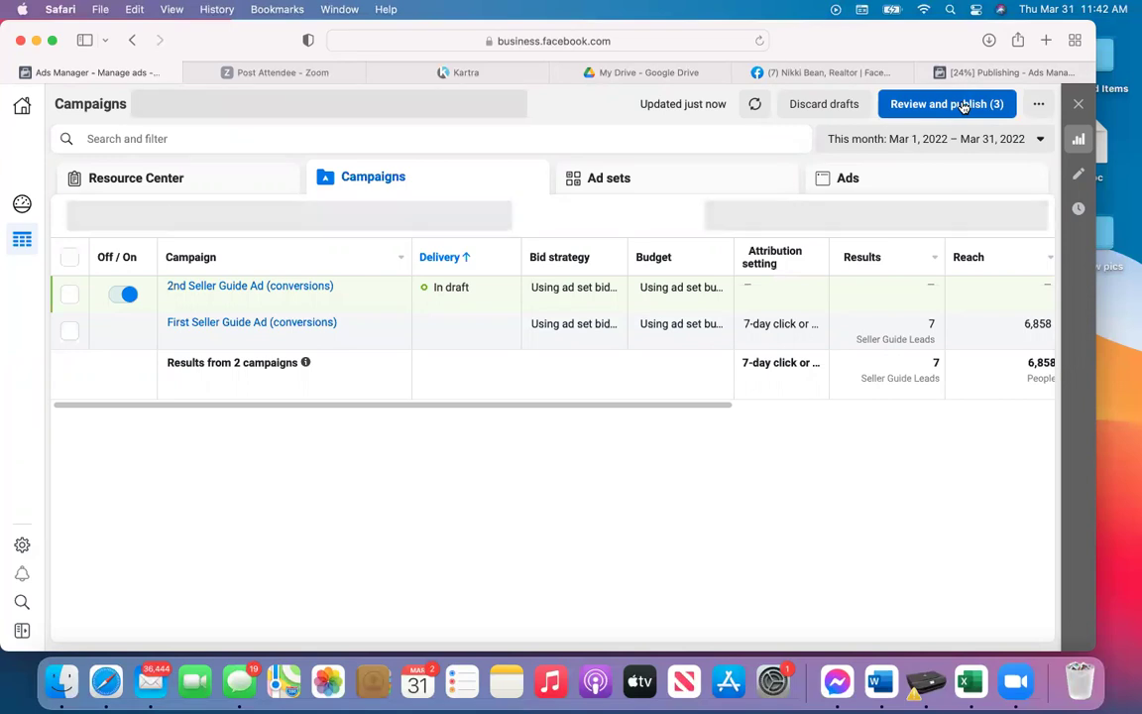
{"action": "left_click", "coordinate": [961, 106]}
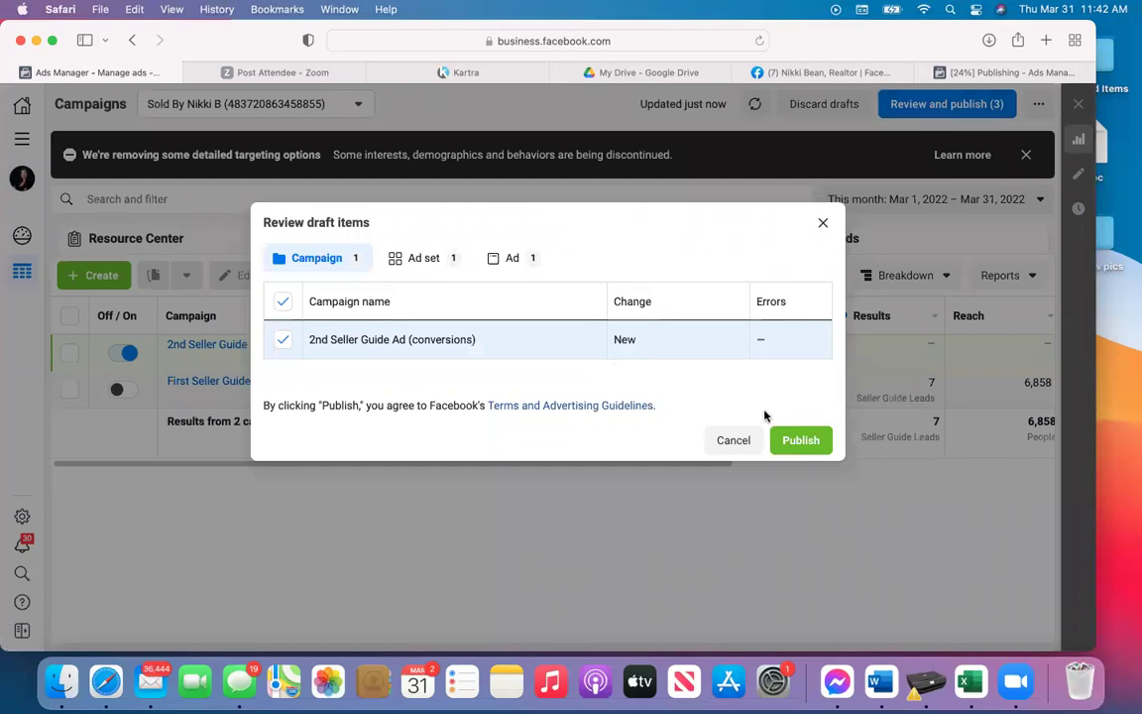
{"action": "left_click", "coordinate": [798, 446]}
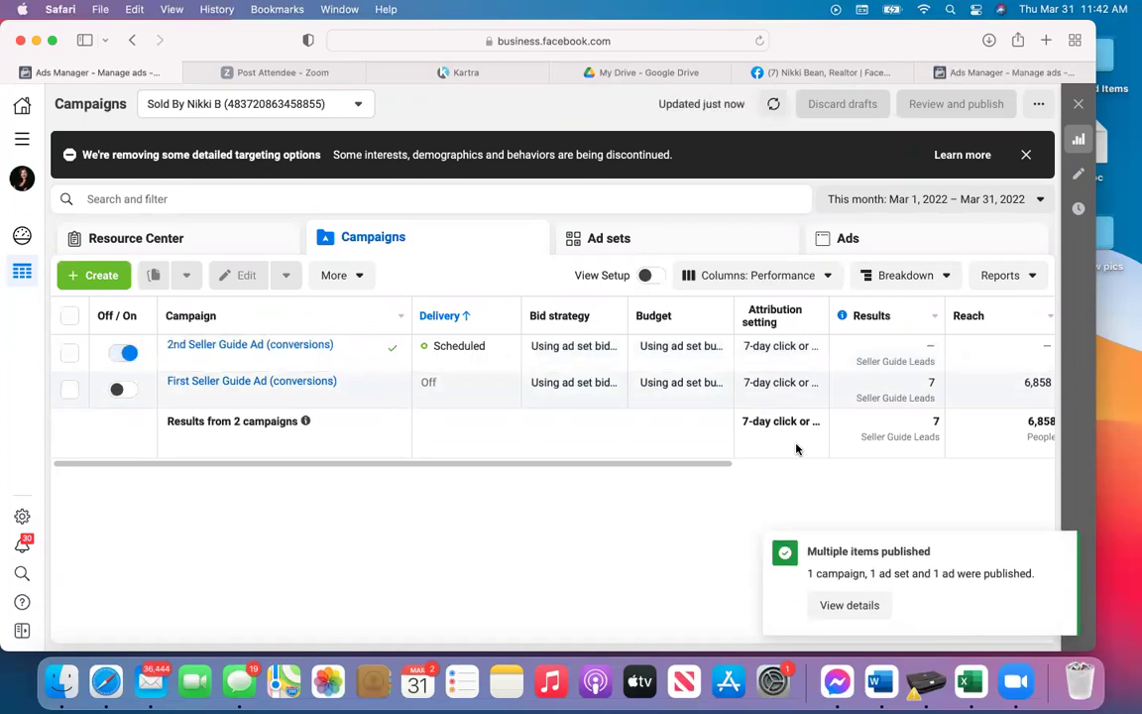
Close the duplicate Ads Manager tab and return to the campaign list in the remaining one.
{"action": "left_click", "coordinate": [927, 75]}
{"action": "left_click", "coordinate": [632, 283]}
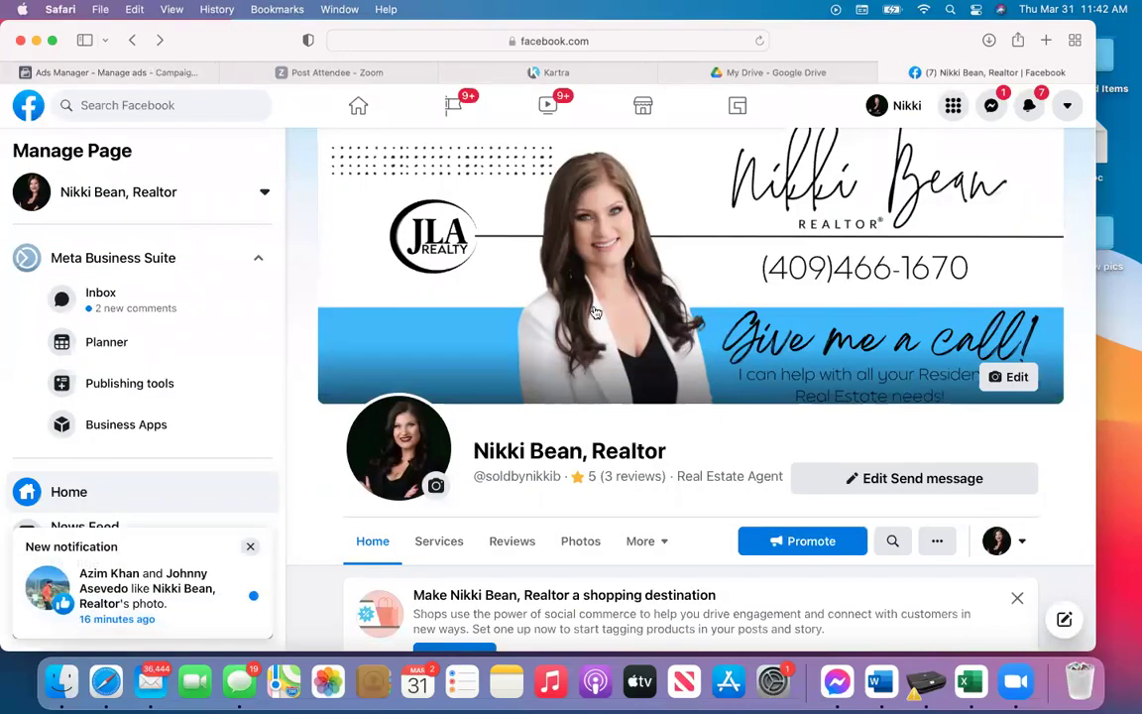
{"action": "left_click", "coordinate": [238, 77]}
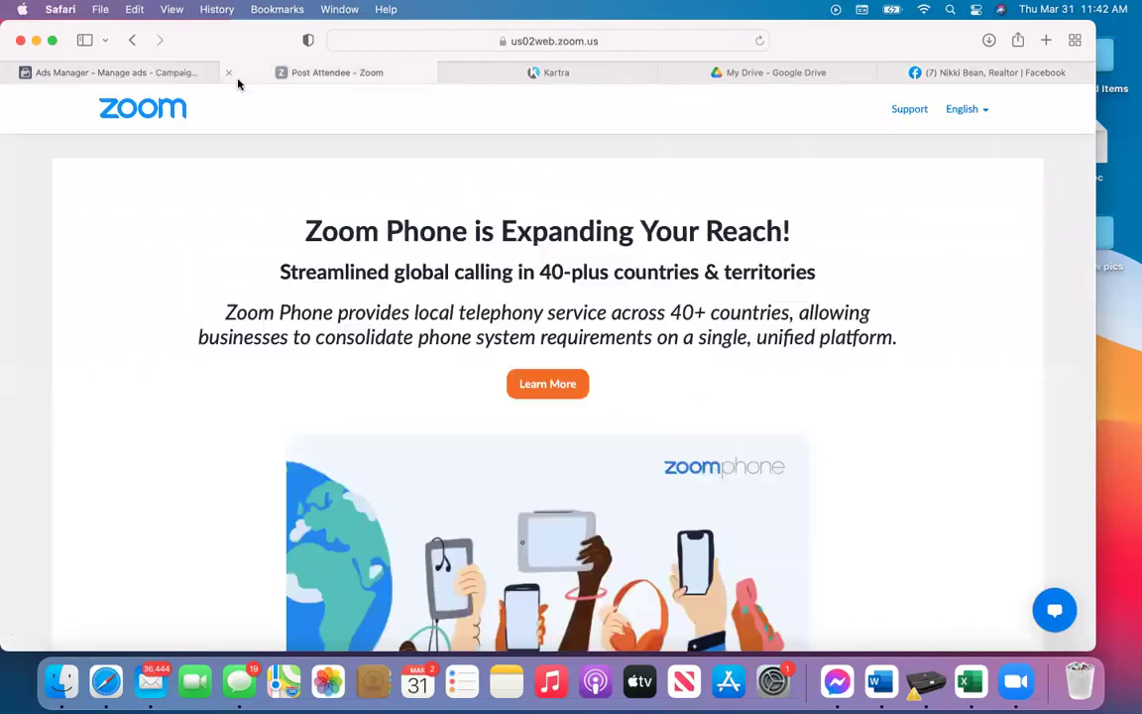
{"action": "left_click", "coordinate": [152, 69]}
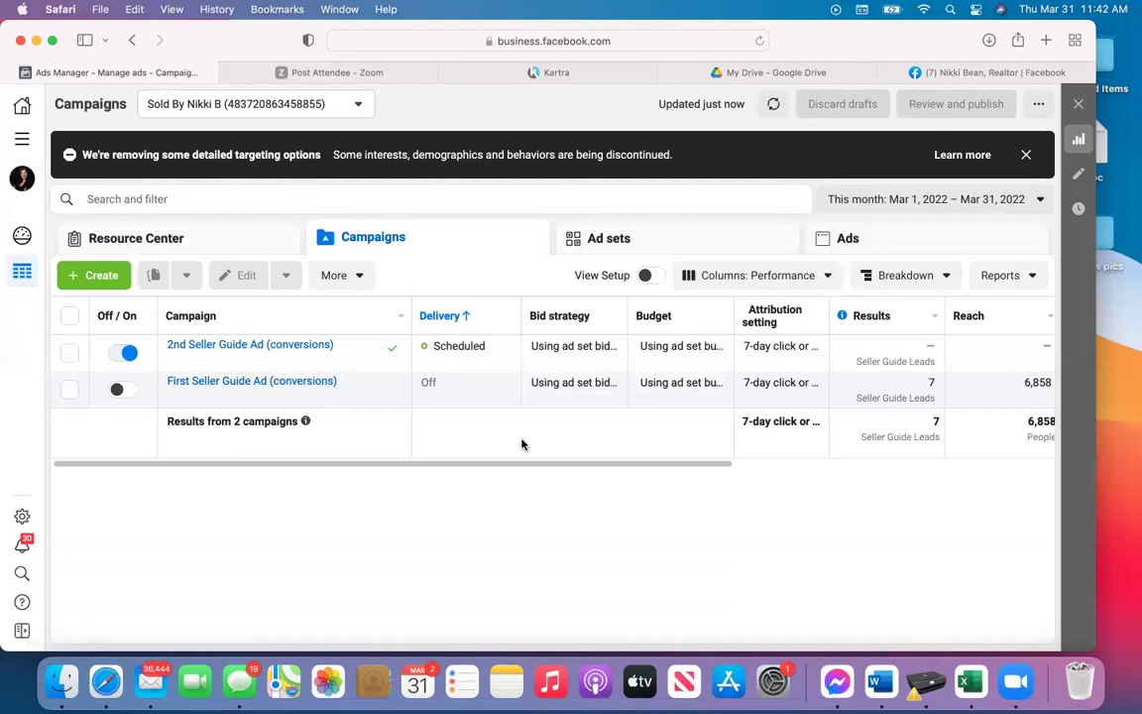
Open the closing image ad of the 2nd Seller Guide Ad campaign for editing and preview it in the Facebook Desktop News Feed.
{"action": "left_click", "coordinate": [70, 355]}
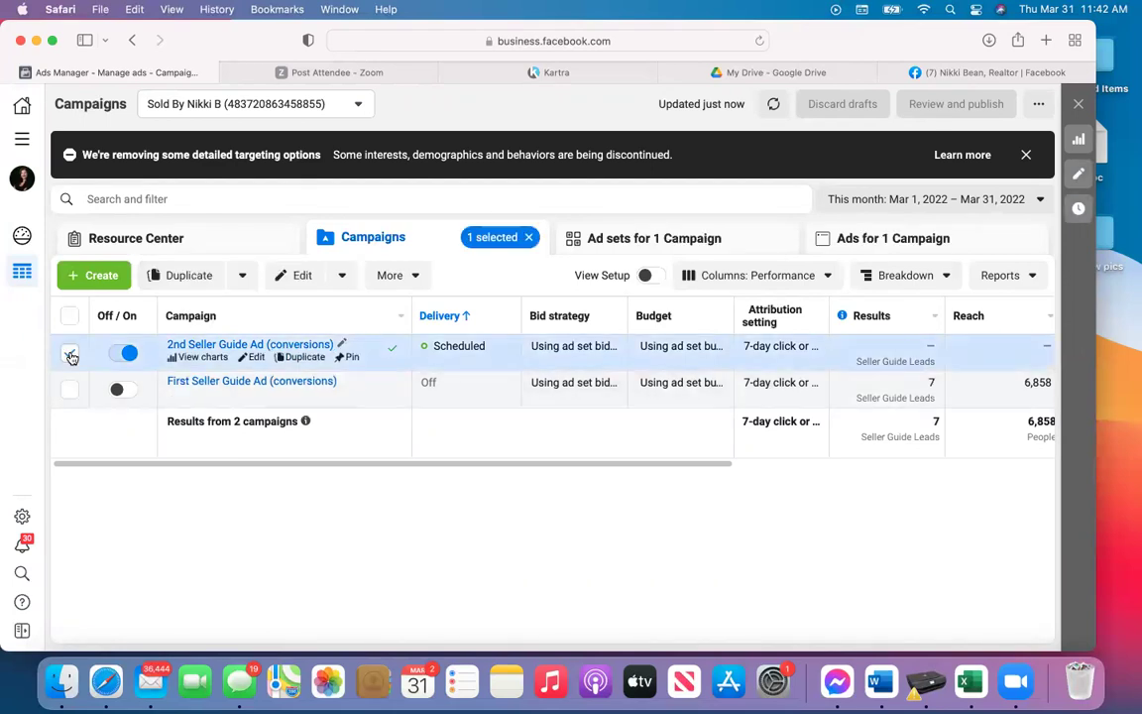
{"action": "left_click", "coordinate": [850, 245]}
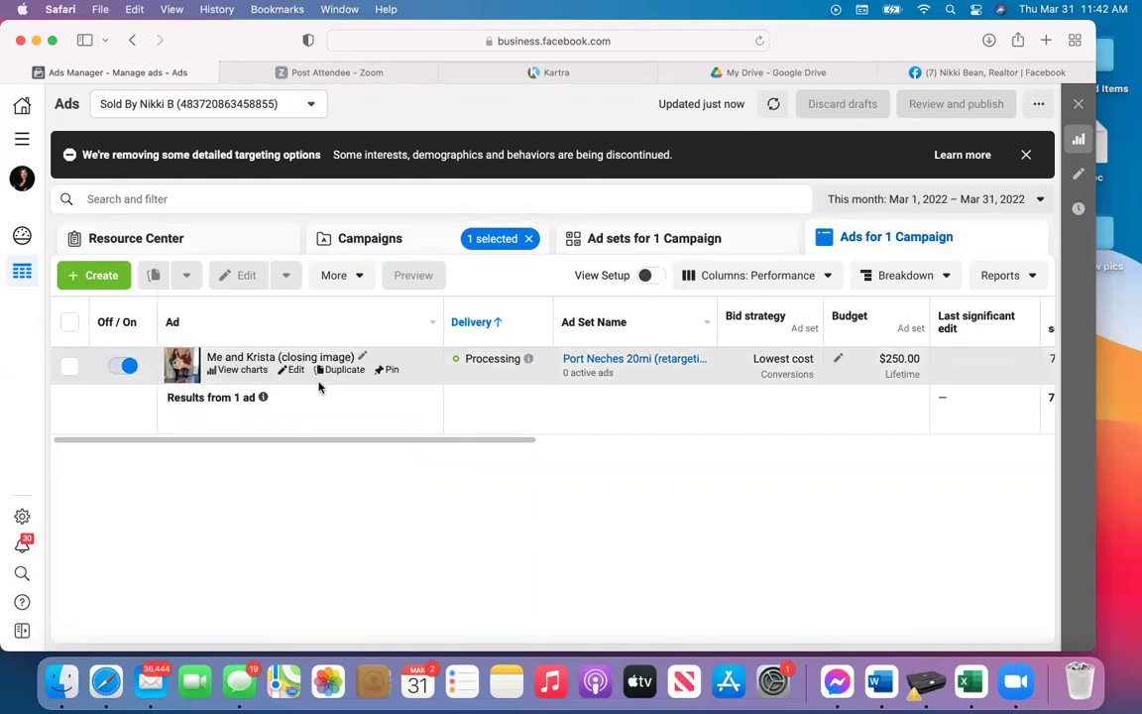
{"action": "left_click", "coordinate": [294, 371]}
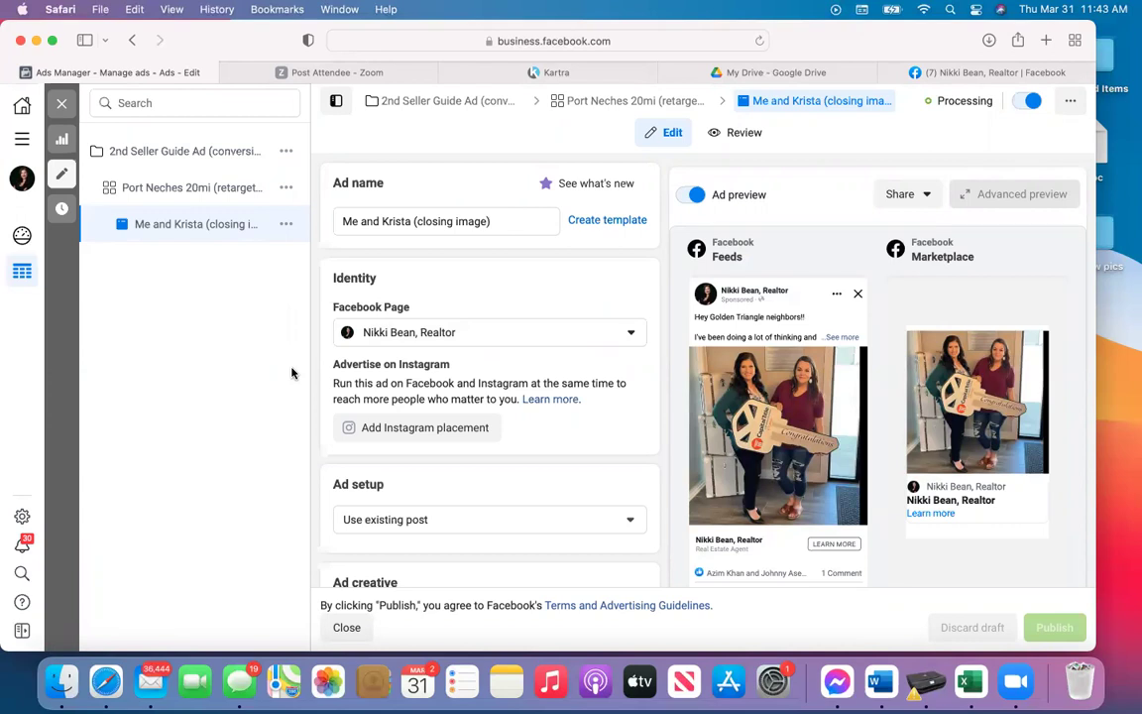
{"action": "left_click", "coordinate": [902, 194]}
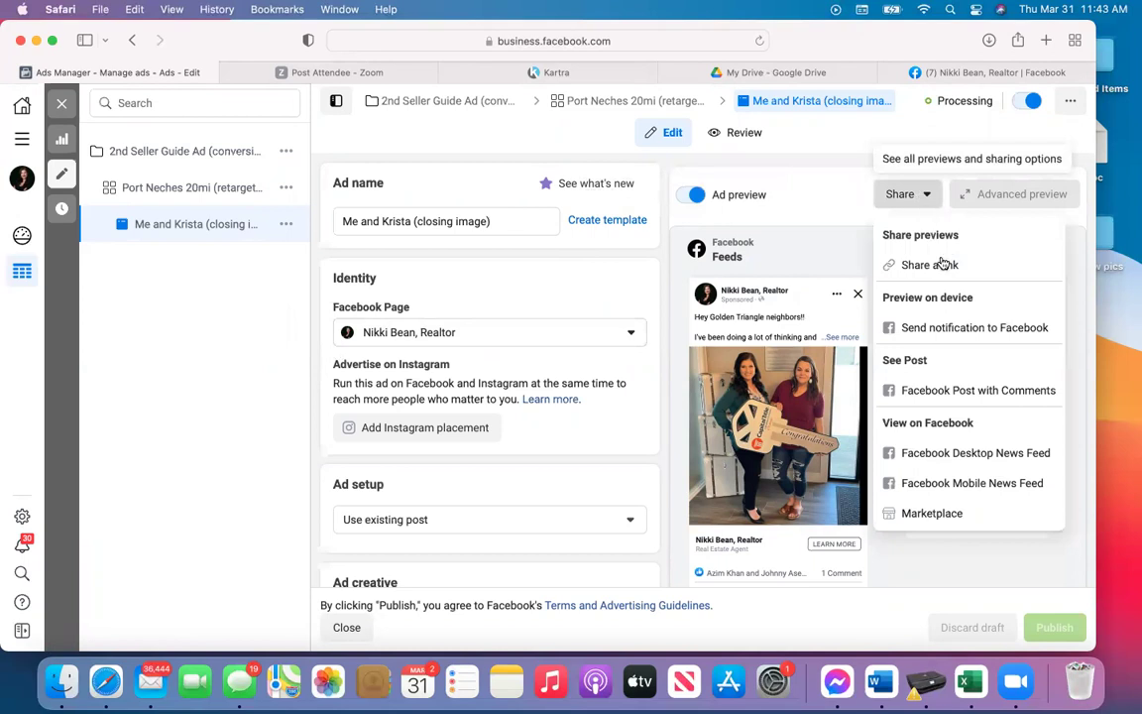
{"action": "left_click", "coordinate": [933, 455]}
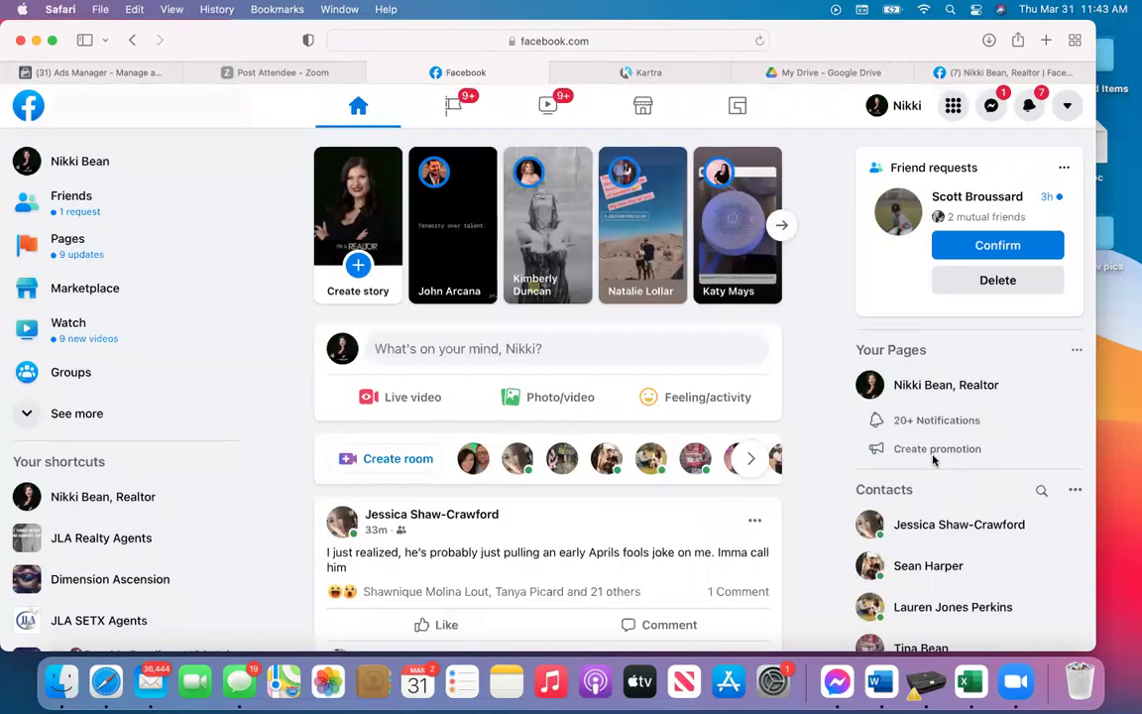
Examine the sponsored demo ad in the news feed and follow its Learn more link to check the landing page.
{"action": "scroll", "coordinate": [866, 484], "scroll_direction": "down", "scroll_amount": 10}
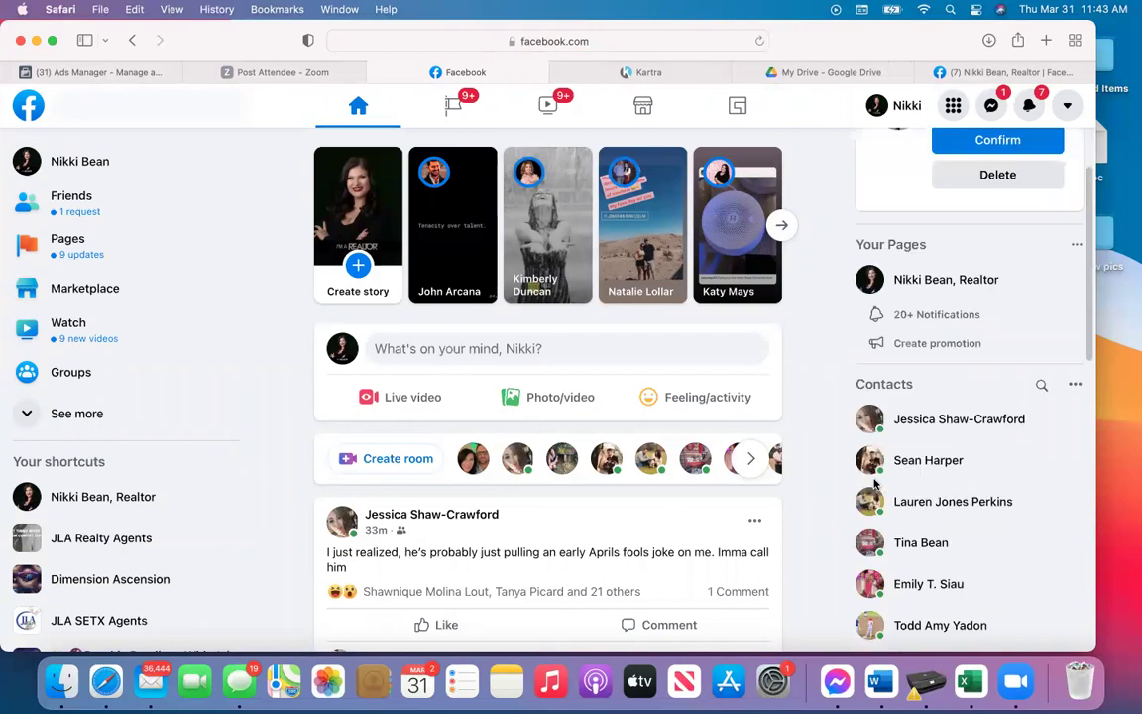
{"action": "scroll", "coordinate": [683, 544], "scroll_direction": "down", "scroll_amount": 15}
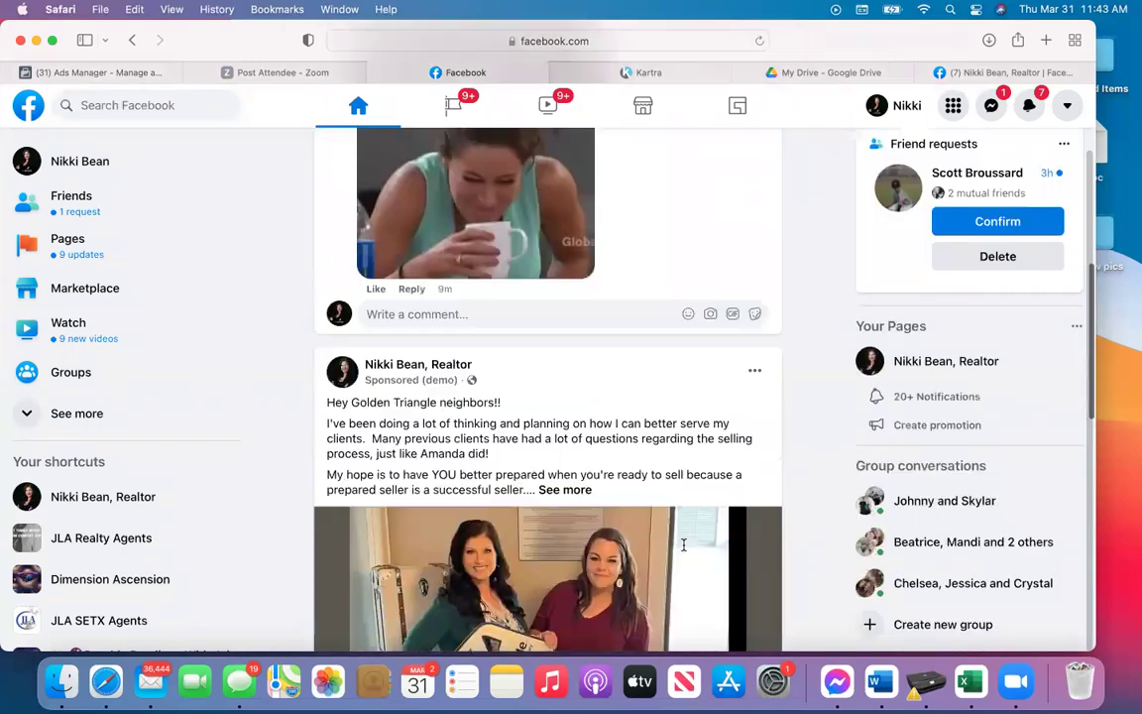
{"action": "scroll", "coordinate": [683, 544], "scroll_direction": "down", "scroll_amount": 2}
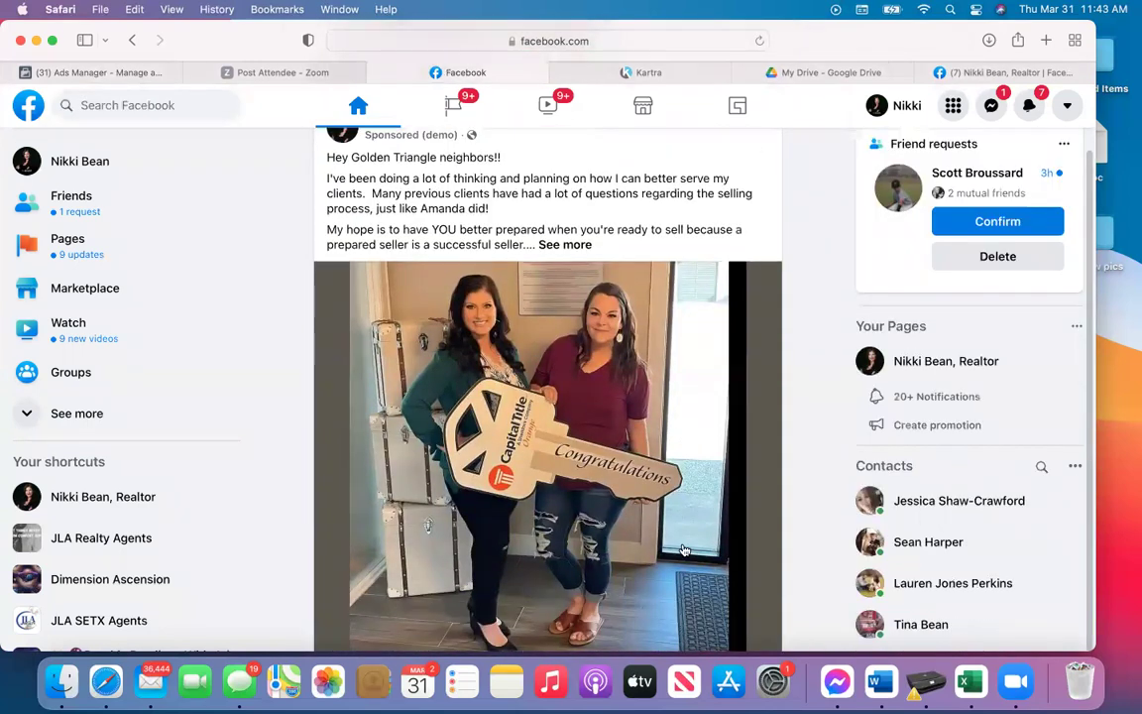
{"action": "scroll", "coordinate": [684, 550], "scroll_direction": "down", "scroll_amount": 1}
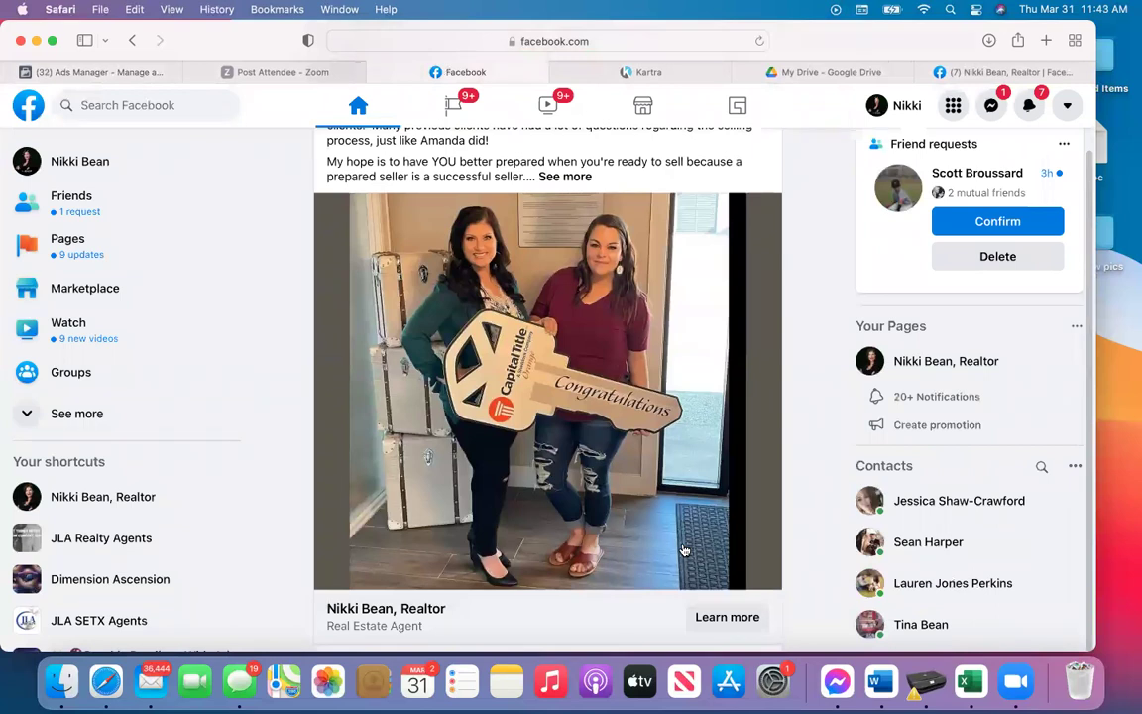
{"action": "scroll", "coordinate": [683, 549], "scroll_direction": "down", "scroll_amount": 5}
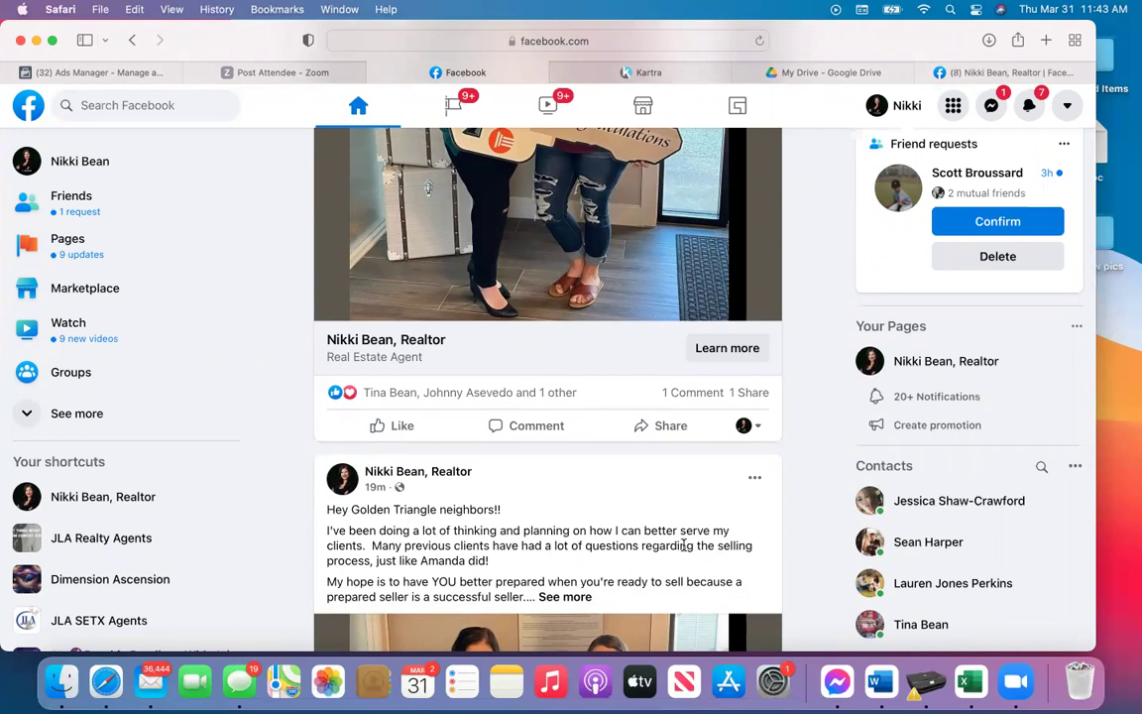
{"action": "scroll", "coordinate": [683, 547], "scroll_direction": "down", "scroll_amount": 8}
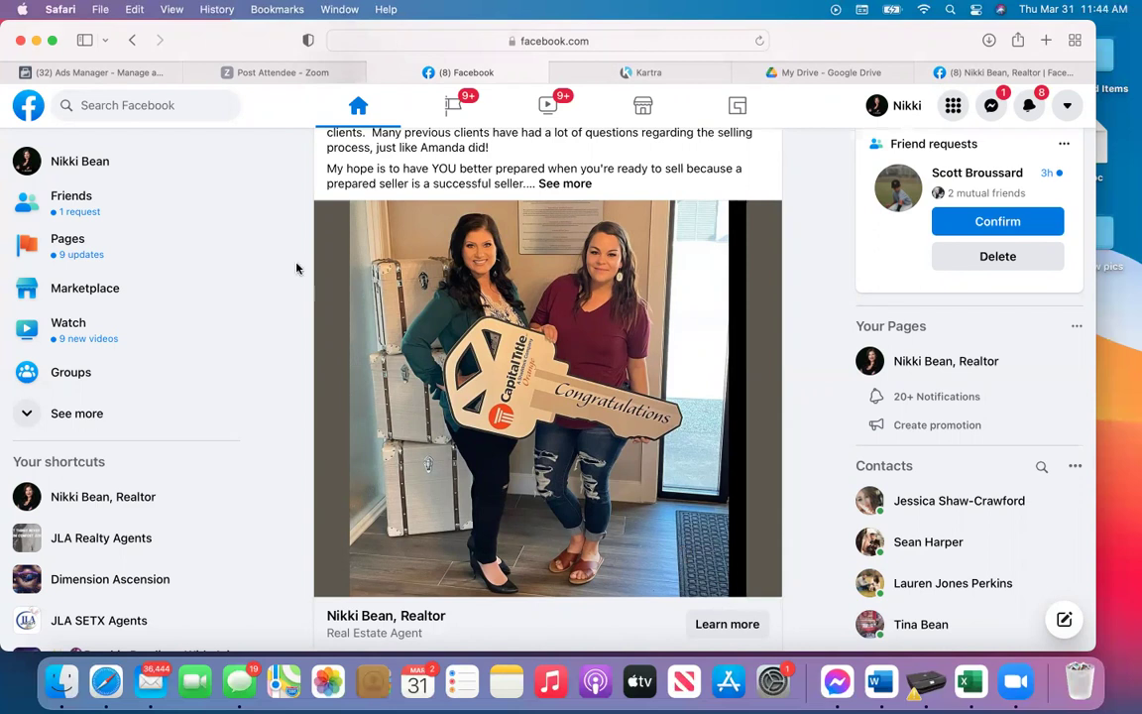
{"action": "left_click", "coordinate": [721, 622]}
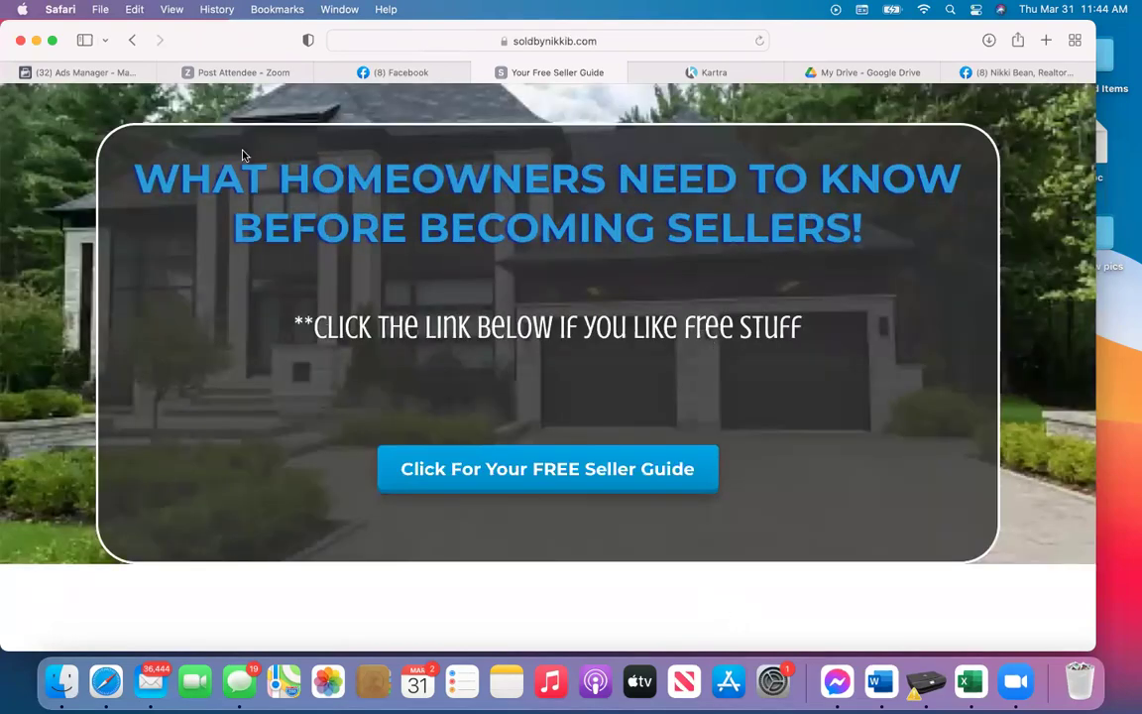
Return to Ads Manager, close the ad editor, and clear the campaign and ad selections so the ads list is unfiltered.
{"action": "left_click", "coordinate": [123, 76]}
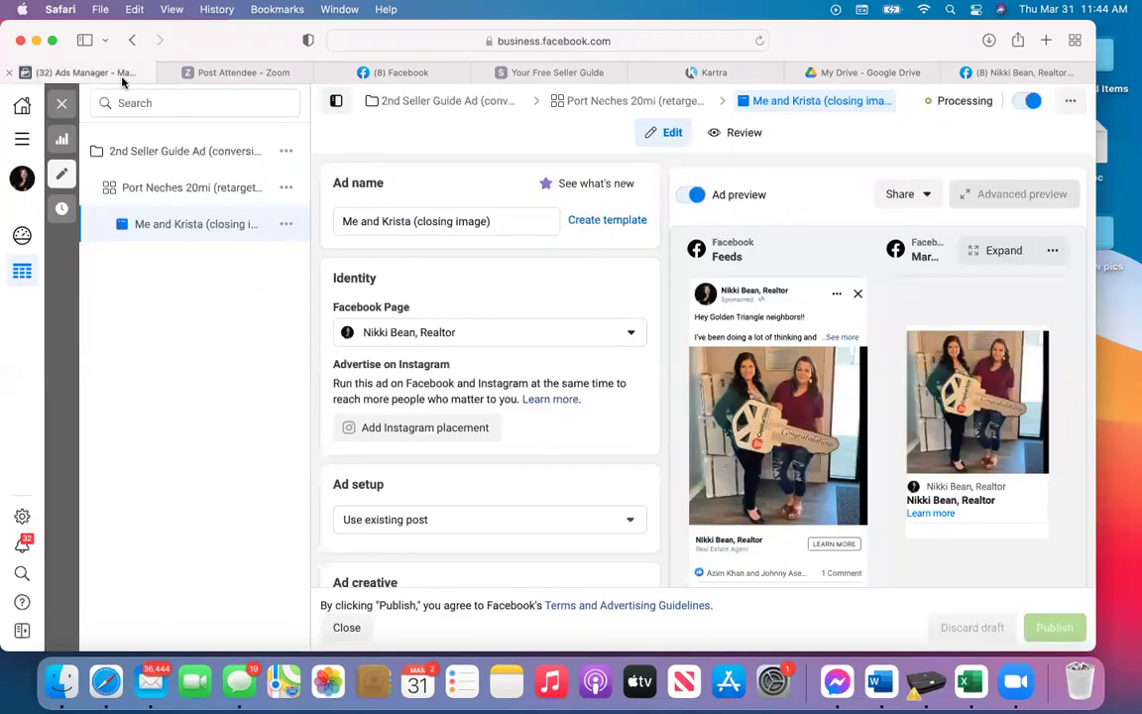
{"action": "left_click", "coordinate": [58, 104]}
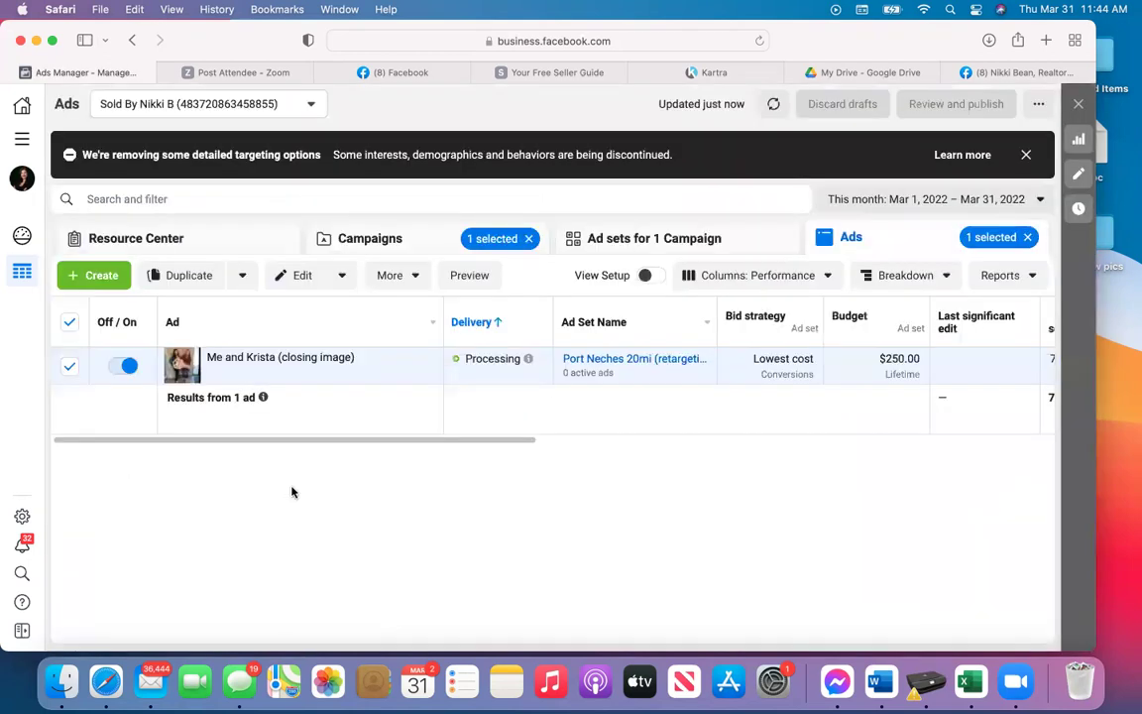
{"action": "left_click", "coordinate": [531, 239]}
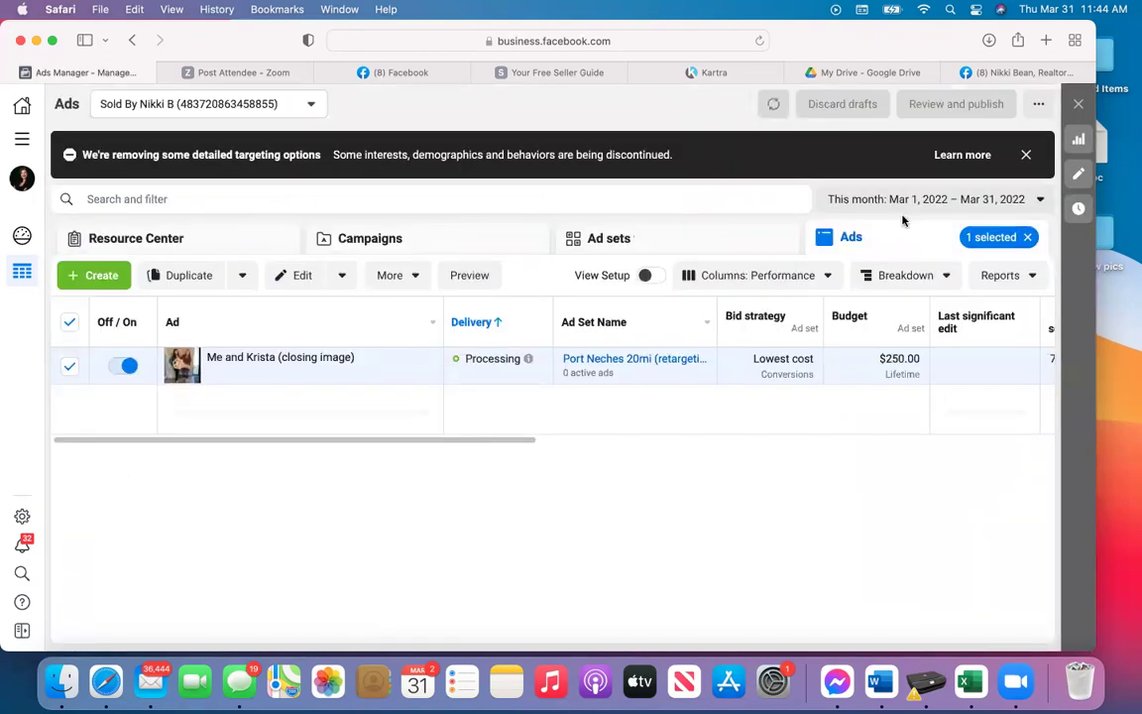
{"action": "left_click", "coordinate": [1027, 237]}
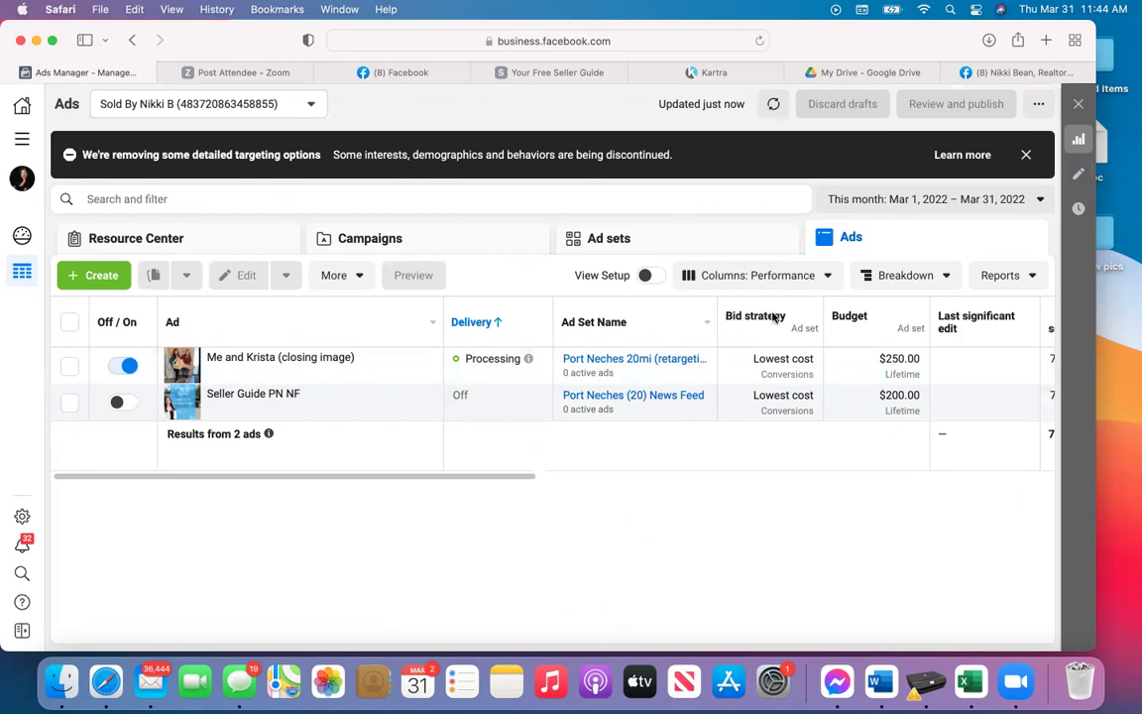
Switch the ads table to the Seller Guide Campaign column preset.
{"action": "left_click", "coordinate": [829, 276]}
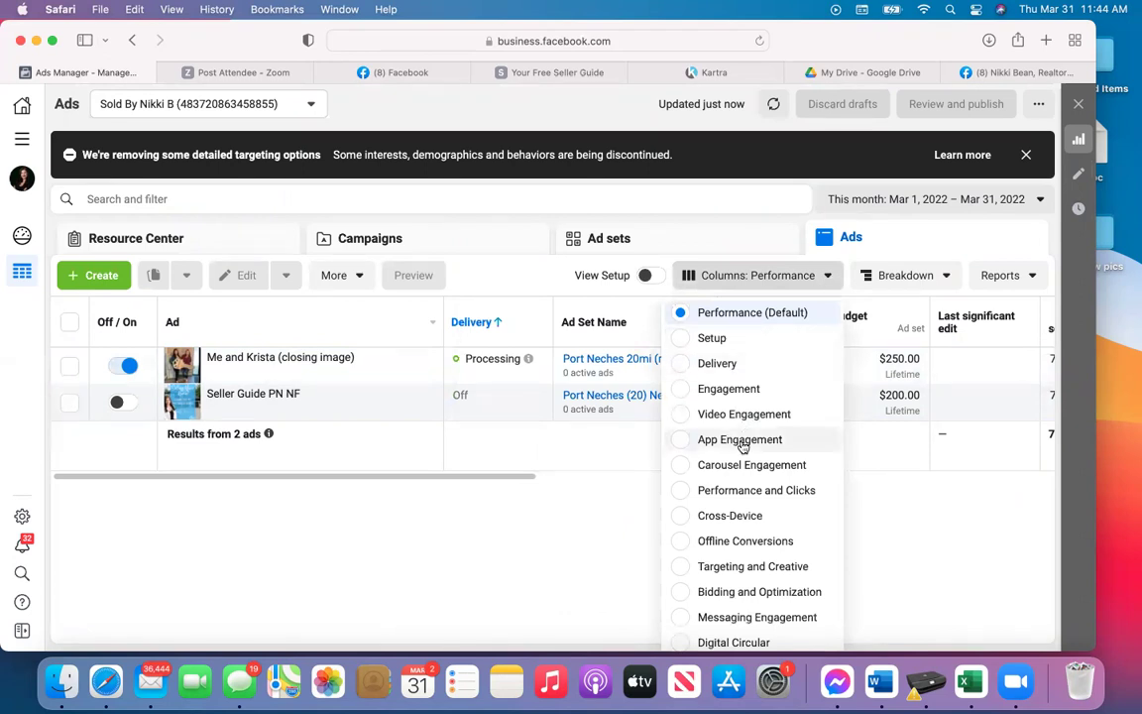
{"action": "scroll", "coordinate": [743, 448], "scroll_direction": "down", "scroll_amount": 4}
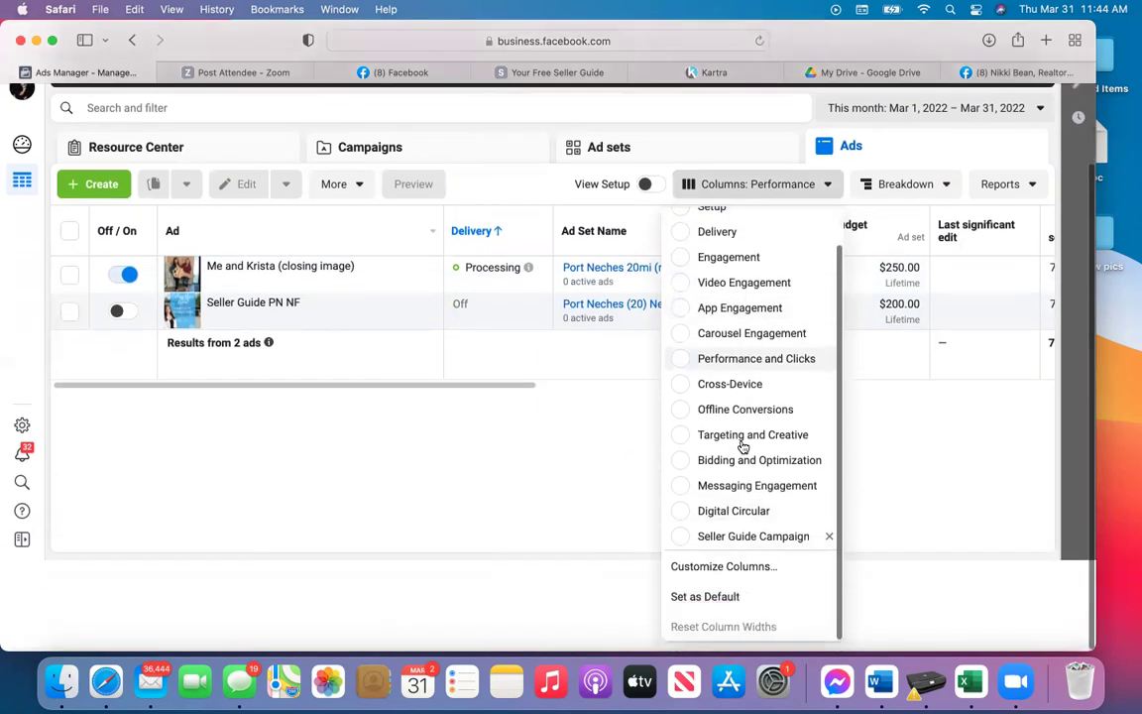
{"action": "left_click", "coordinate": [704, 541]}
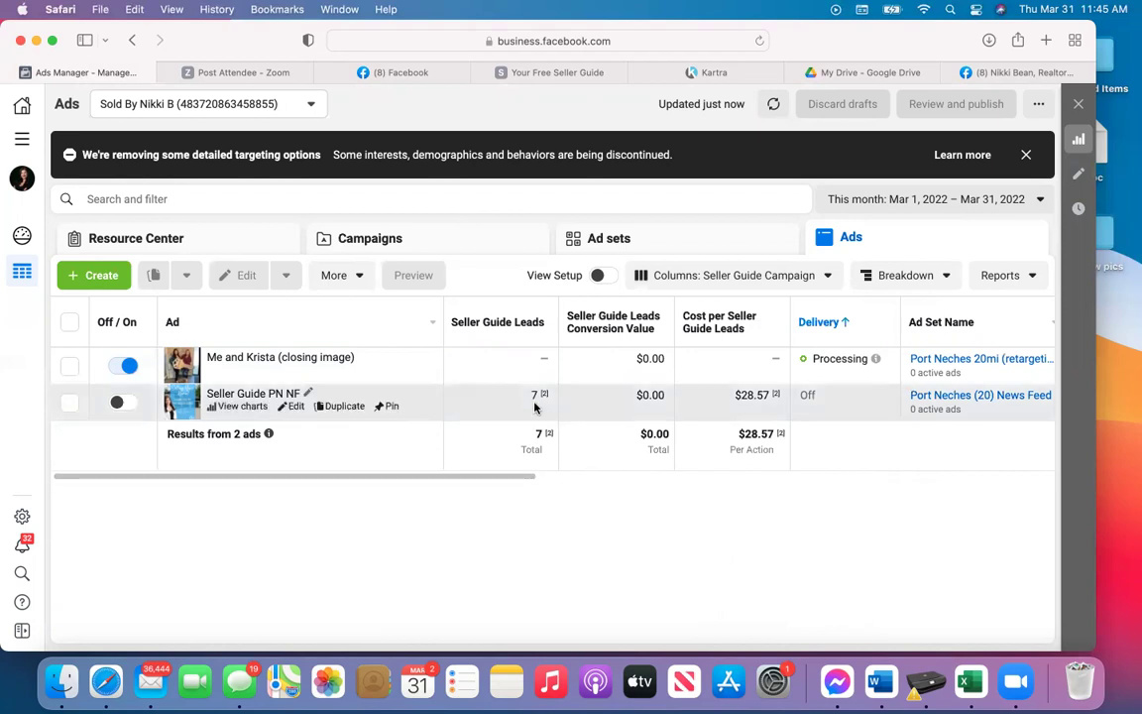
Switch to Kartra, dismiss the seller guide page's publish dialog, and open the list of email sequences under communications.
{"action": "mouse_move", "coordinate": [552, 398]}
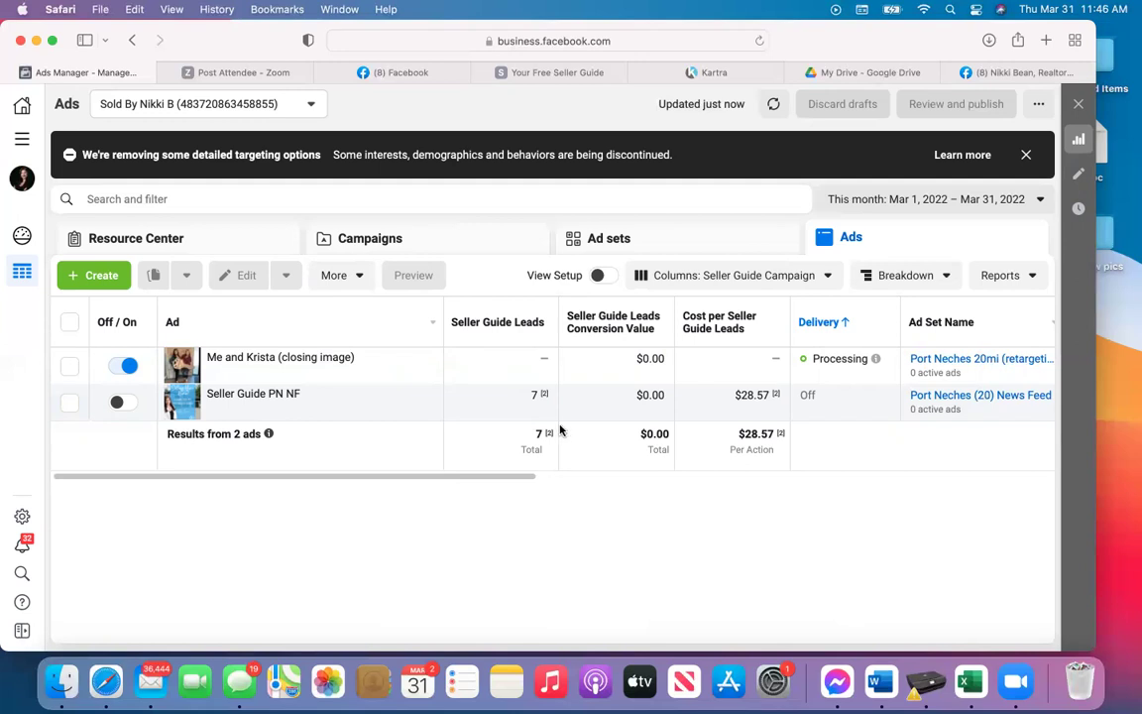
{"action": "left_click", "coordinate": [714, 74]}
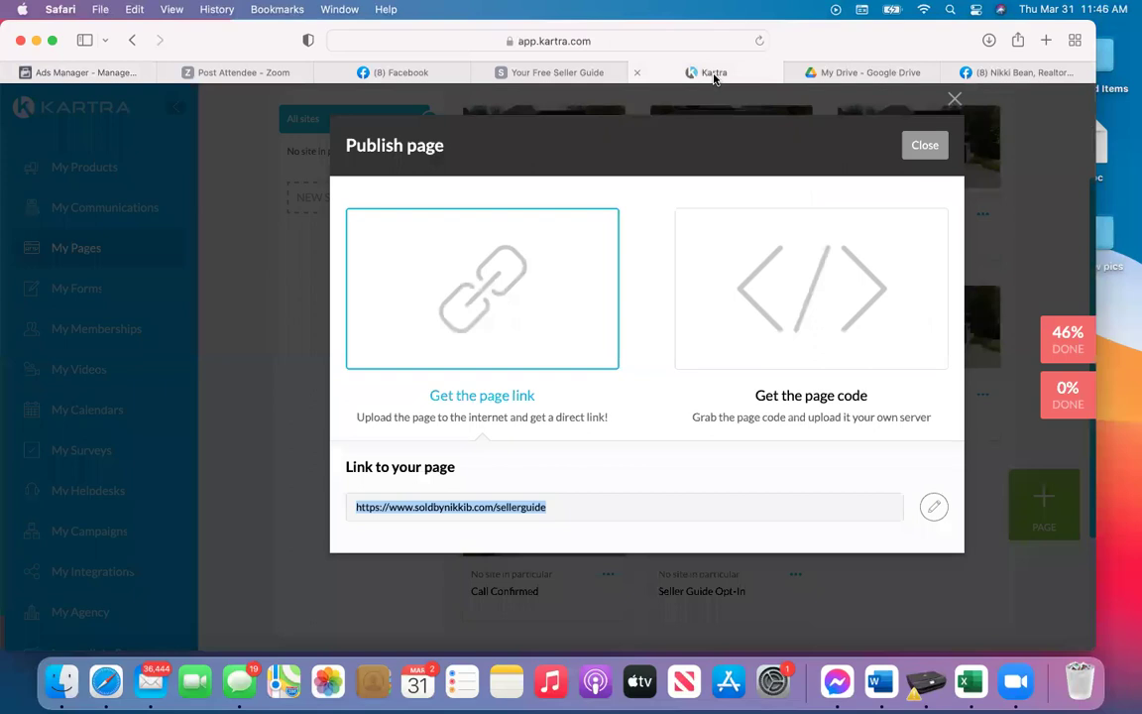
{"action": "left_click", "coordinate": [923, 145]}
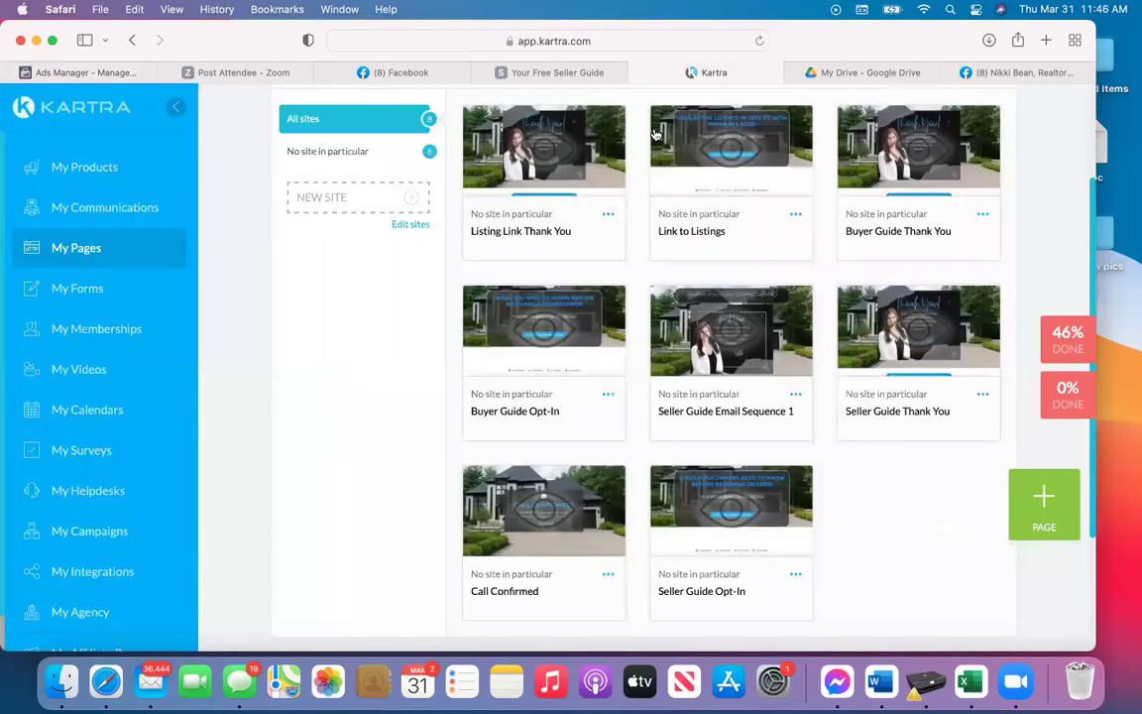
{"action": "left_click", "coordinate": [133, 209]}
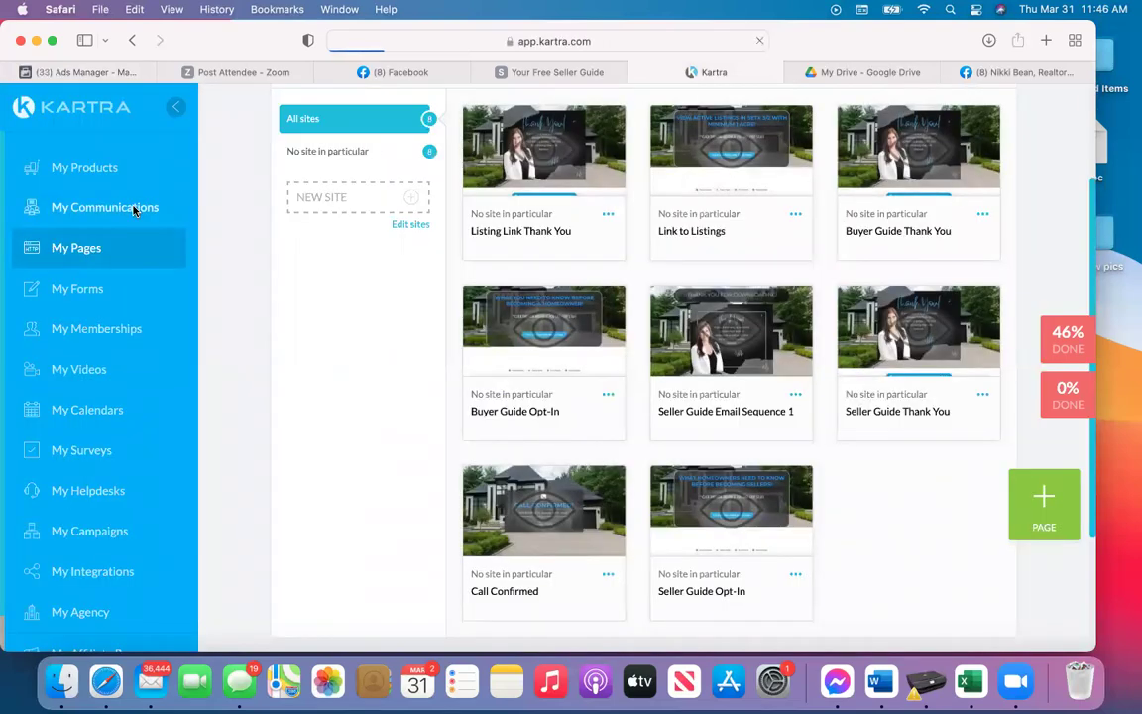
{"action": "mouse_move", "coordinate": [474, 122]}
{"action": "left_click", "coordinate": [474, 145]}
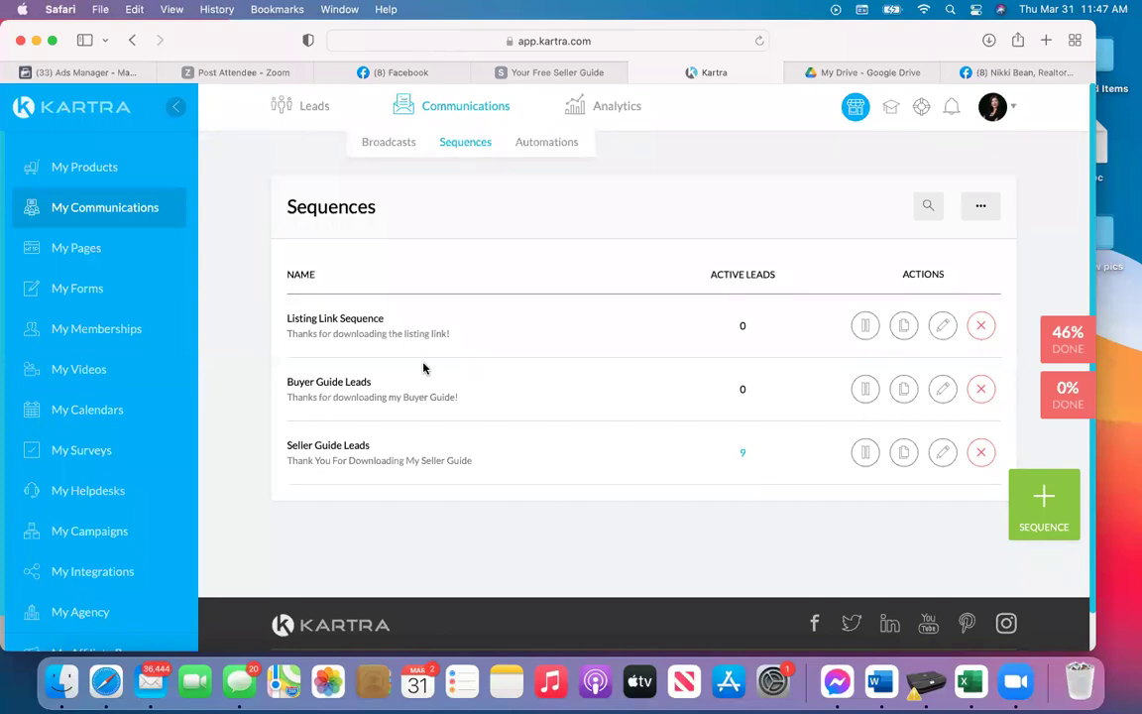
Open the Seller Guide Leads sequence, examine its emails and wait times through the last one, and exit the sequence editor.
{"action": "left_click", "coordinate": [943, 453]}
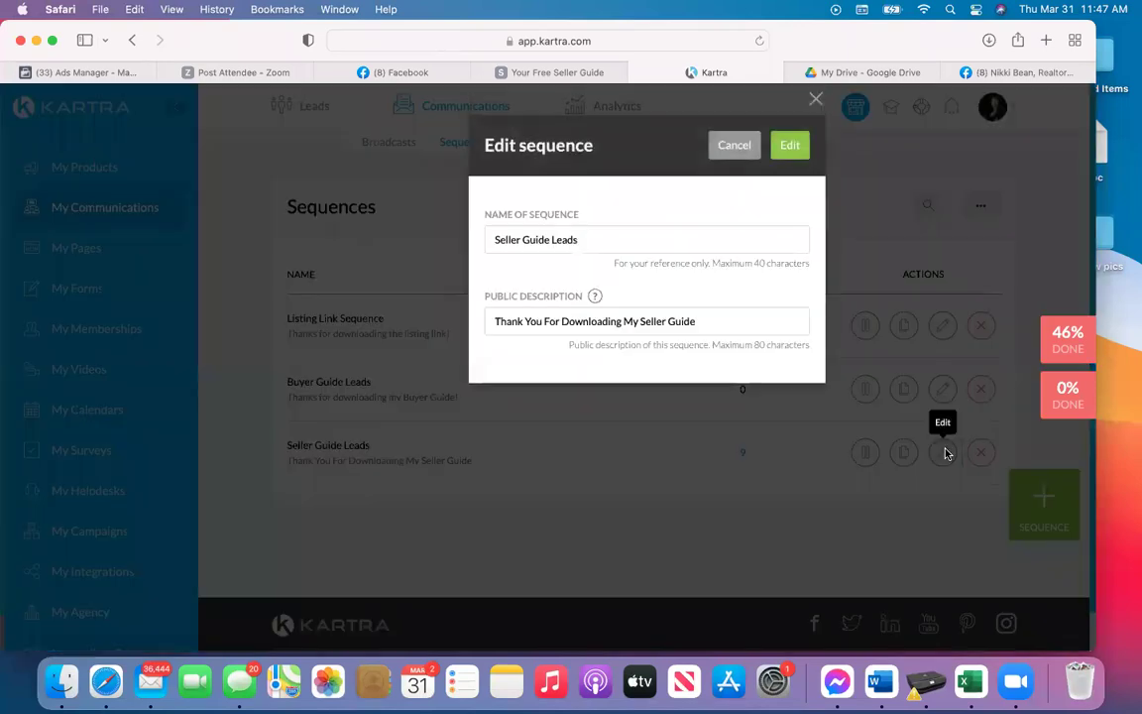
{"action": "left_click", "coordinate": [791, 146]}
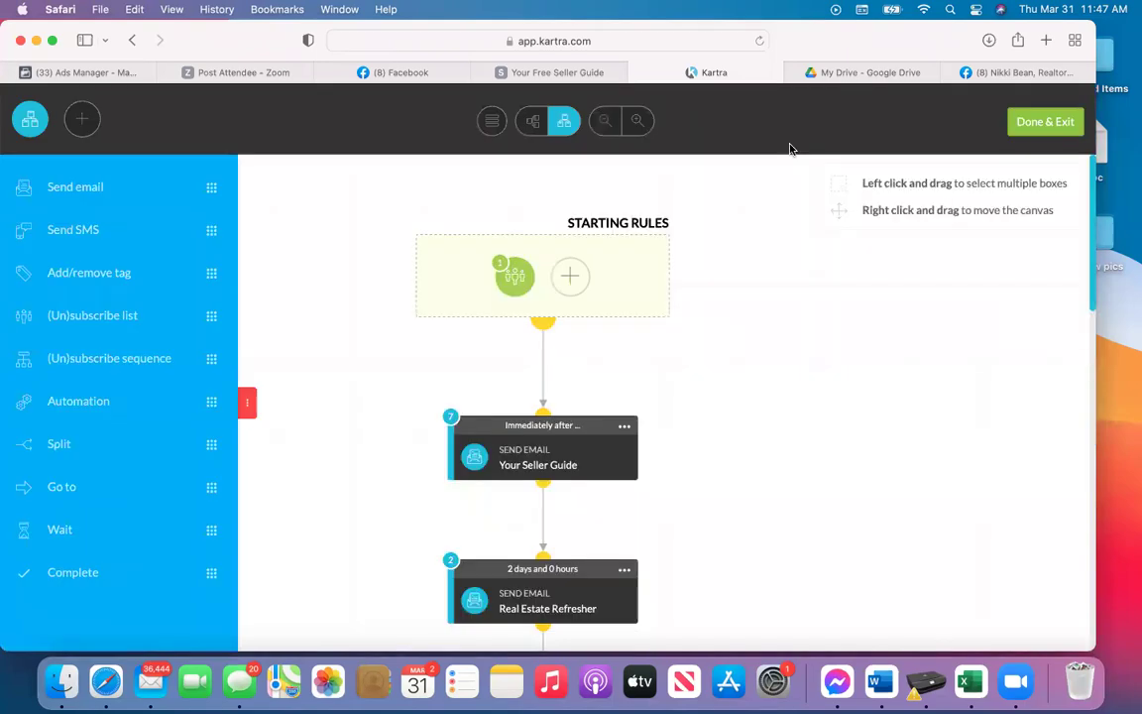
{"action": "scroll", "coordinate": [860, 385], "scroll_direction": "down", "scroll_amount": 8}
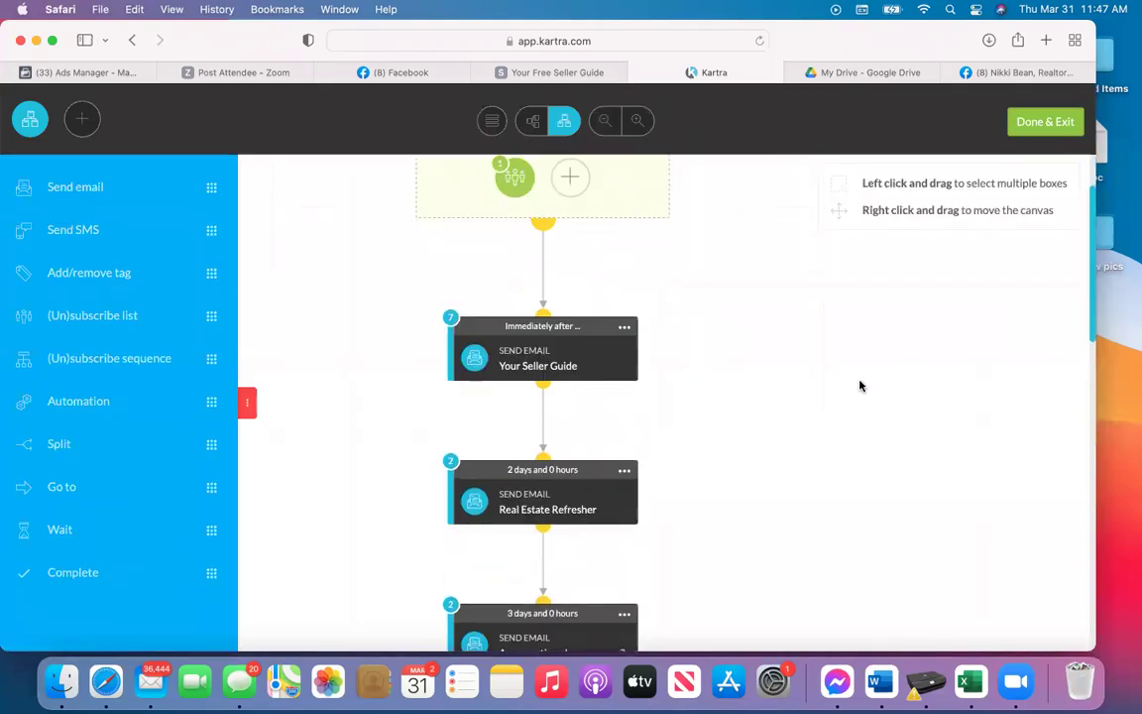
{"action": "scroll", "coordinate": [860, 385], "scroll_direction": "down", "scroll_amount": 8}
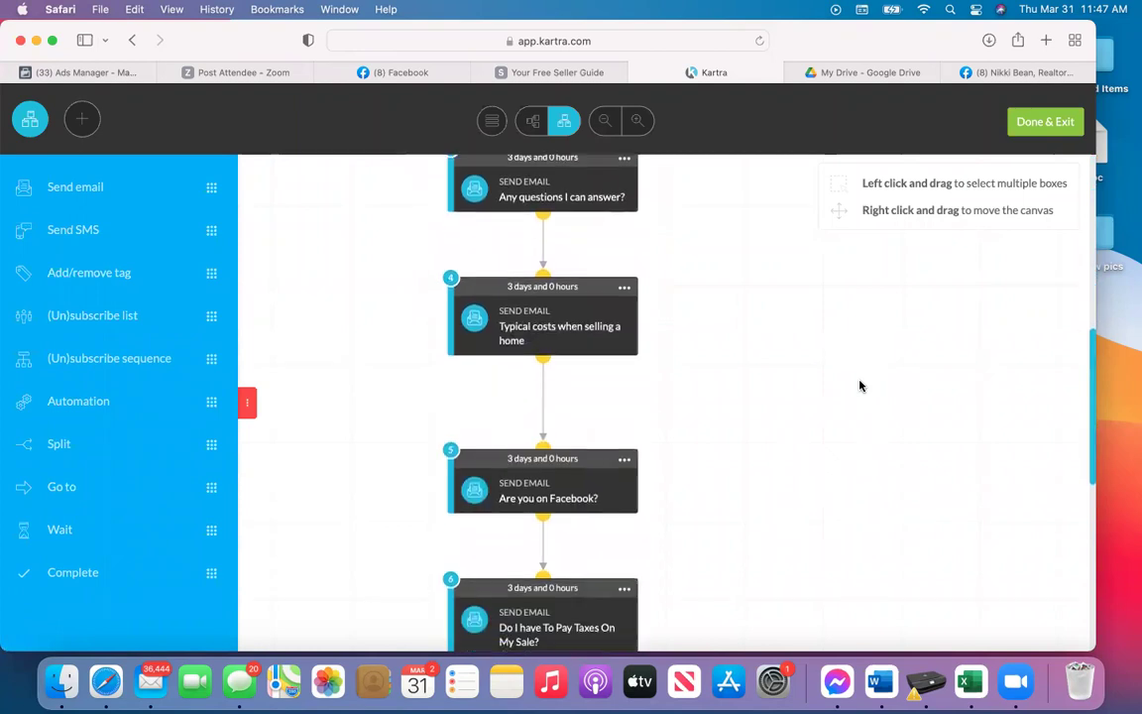
{"action": "scroll", "coordinate": [861, 385], "scroll_direction": "down", "scroll_amount": 5}
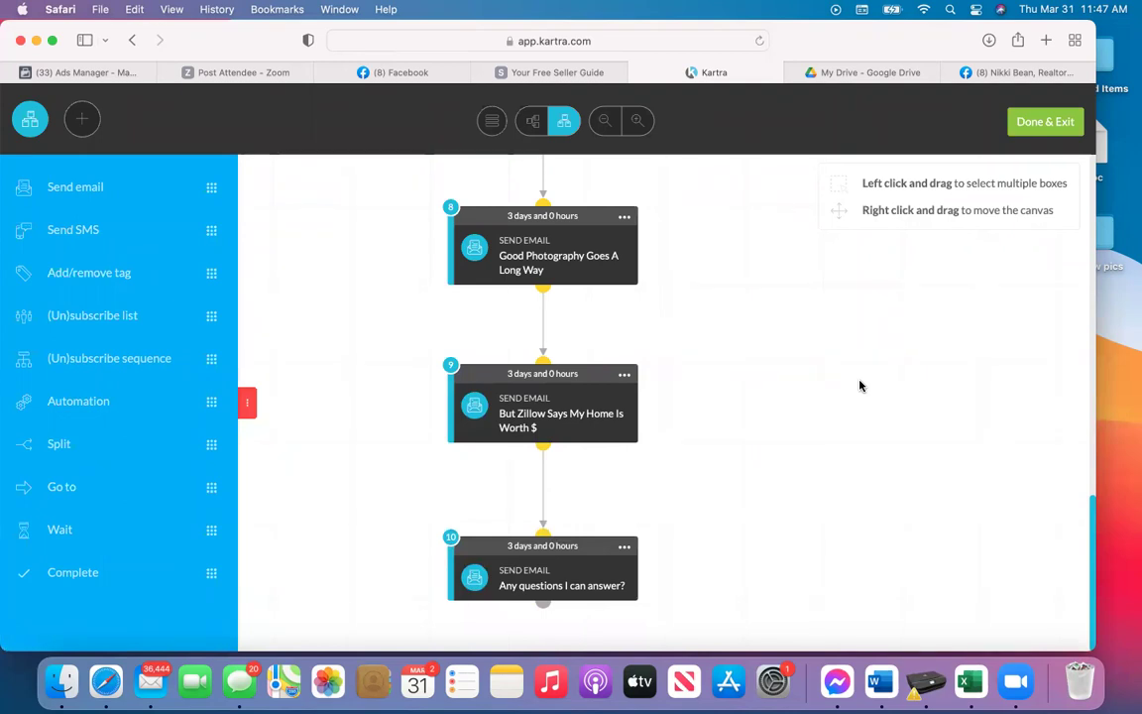
{"action": "left_click", "coordinate": [1036, 123]}
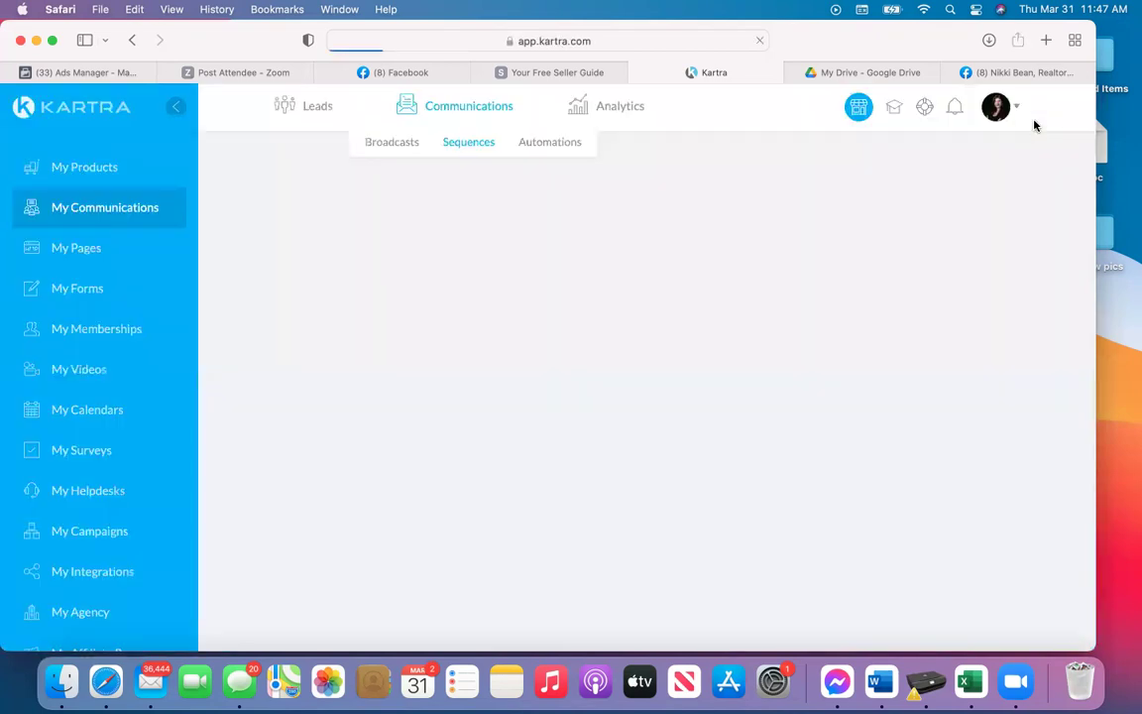